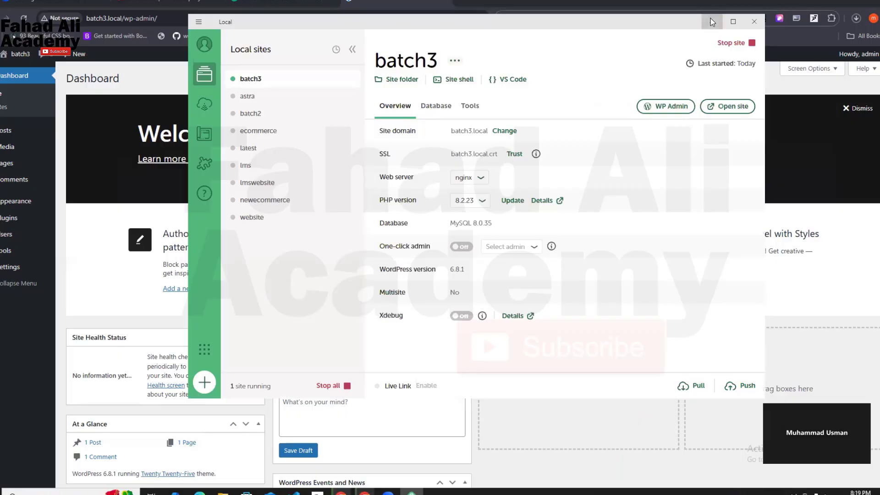
- Minimize the Local window and examine the WordPress dashboard's submenus for Posts, Appearance, Plugins, Tools and Settings
{"action": "left_click", "coordinate": [712, 21]}
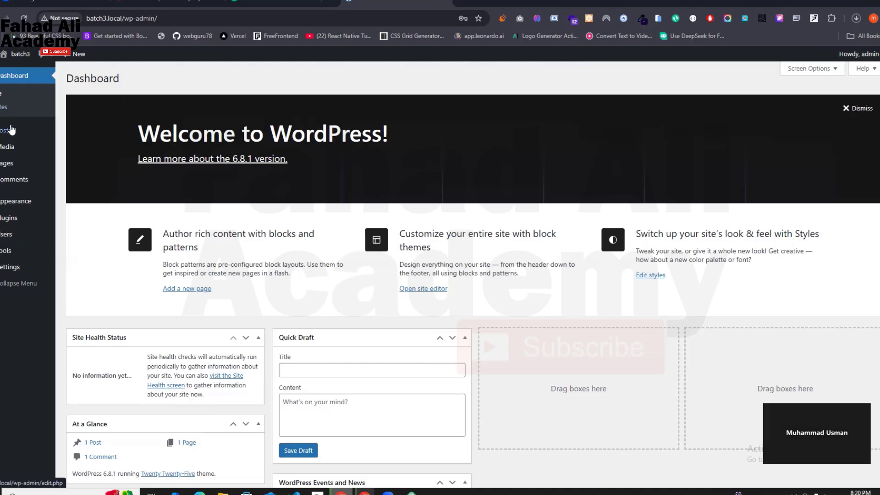
{"action": "mouse_move", "coordinate": [11, 130]}
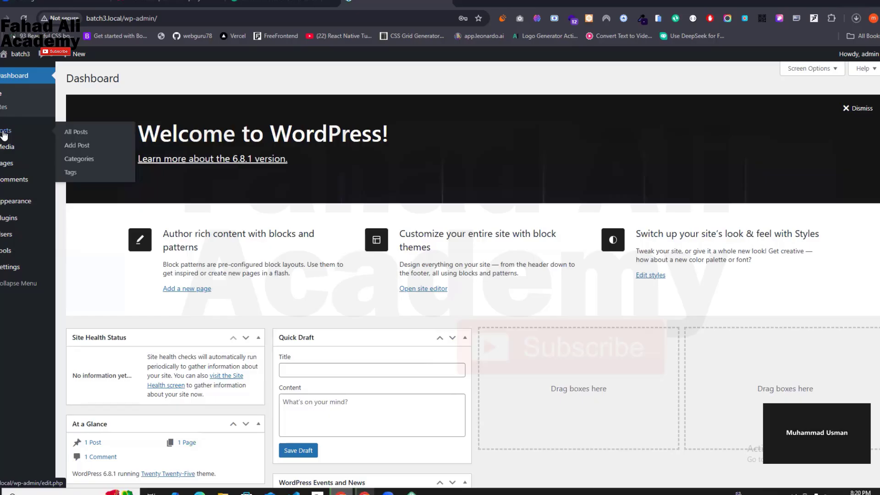
{"action": "mouse_move", "coordinate": [1, 171]}
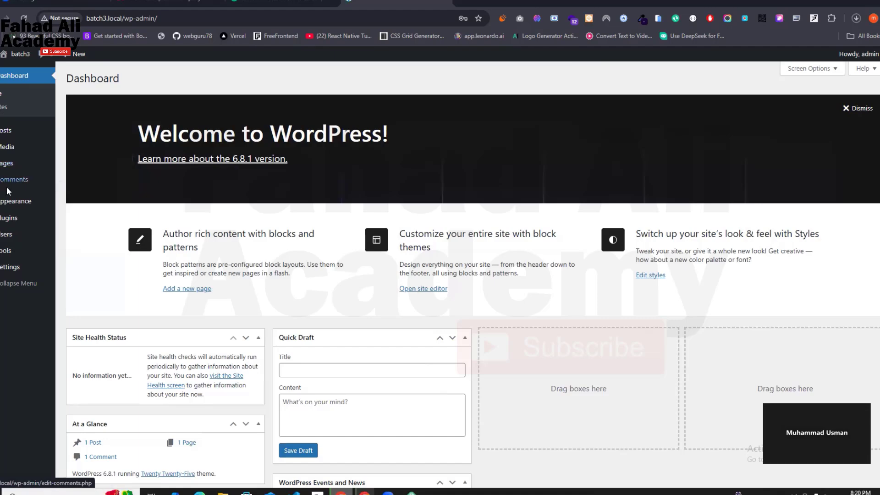
{"action": "mouse_move", "coordinate": [19, 209]}
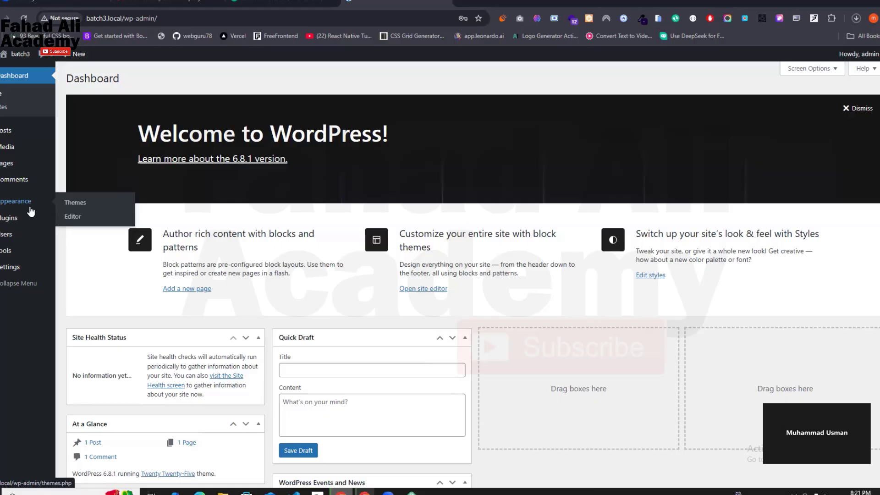
{"action": "mouse_move", "coordinate": [28, 227]}
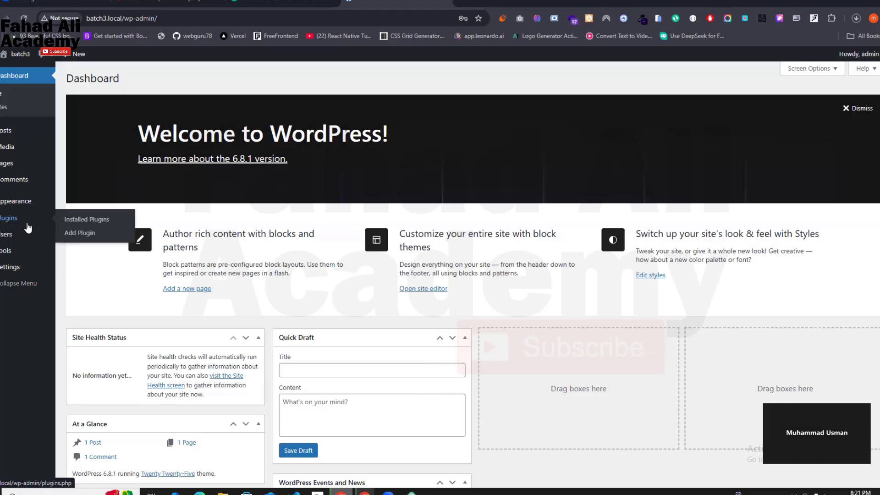
{"action": "mouse_move", "coordinate": [14, 245]}
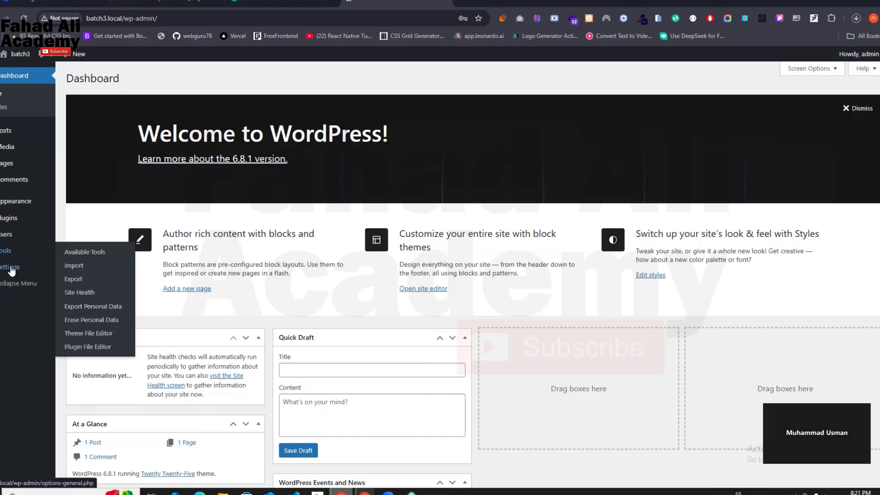
{"action": "mouse_move", "coordinate": [12, 272]}
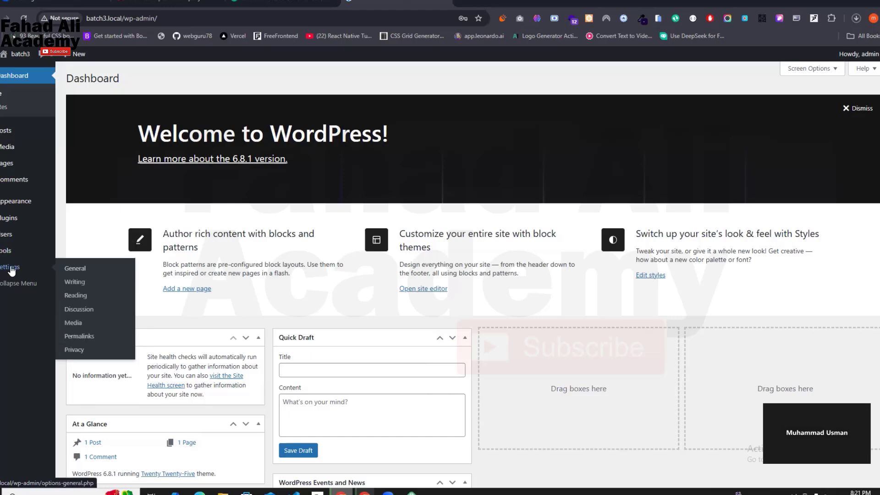
{"action": "mouse_move", "coordinate": [869, 58]}
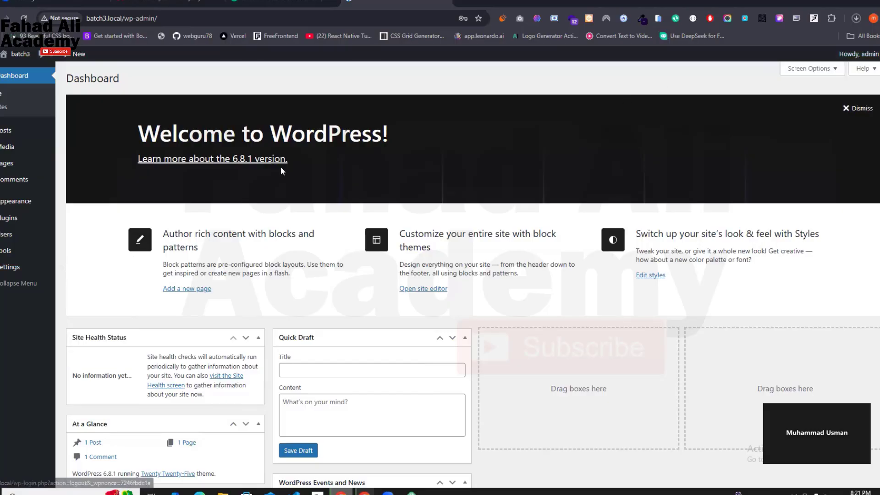
- Open the installed themes page and view the batch3 live site in a new browser tab
{"action": "left_click", "coordinate": [78, 203]}
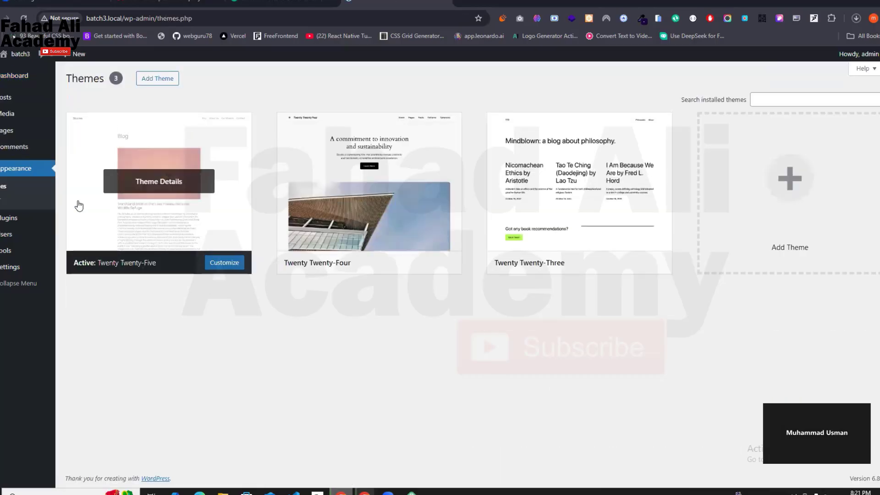
{"action": "mouse_move", "coordinate": [18, 55]}
{"action": "right_click", "coordinate": [19, 72]}
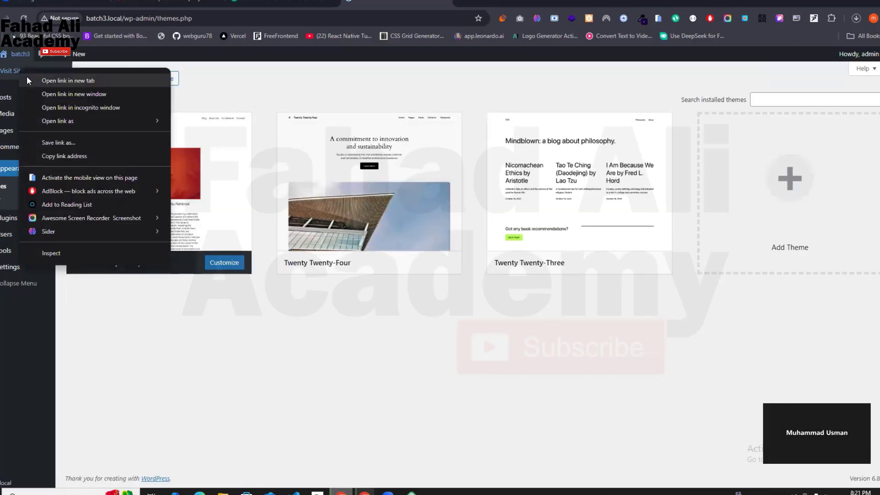
{"action": "left_click", "coordinate": [31, 76]}
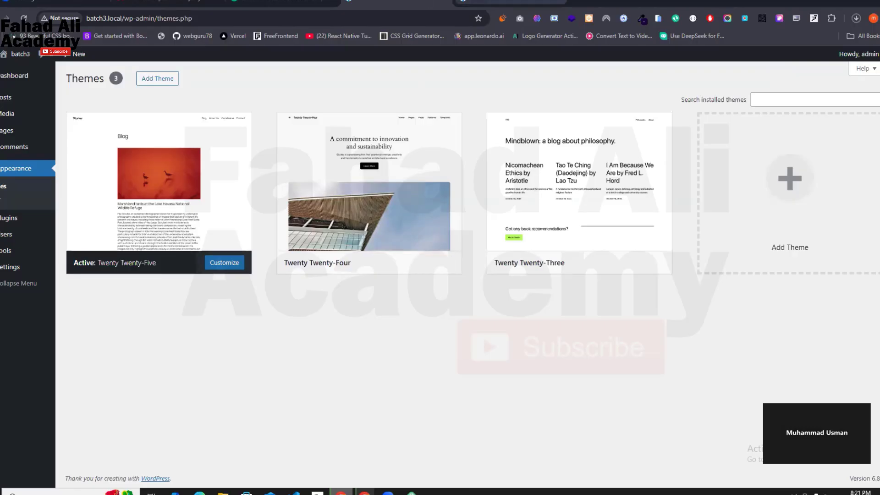
{"action": "left_click", "coordinate": [512, 2]}
{"action": "scroll", "coordinate": [485, 198], "scroll_direction": "down", "scroll_amount": 3}
{"action": "left_click", "coordinate": [396, 2]}
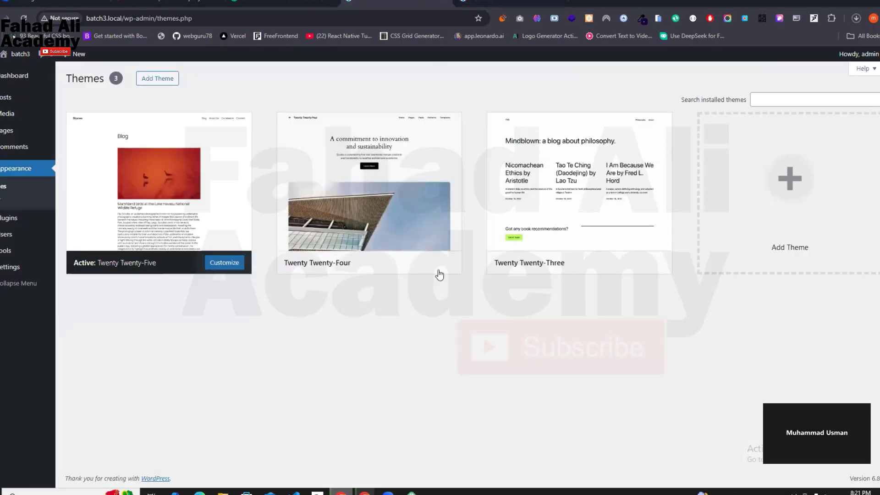
- Activate the Twenty Twenty-Four theme and check the reloaded site's front page
{"action": "left_click", "coordinate": [392, 266]}
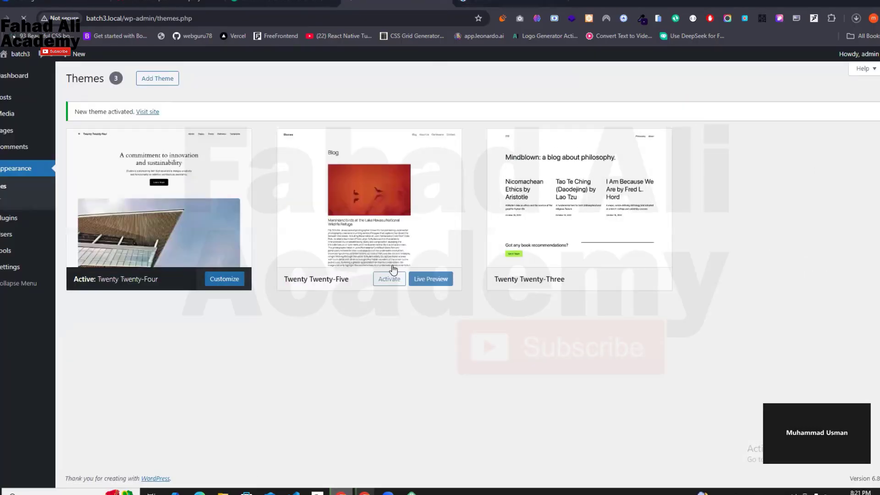
{"action": "left_click", "coordinate": [509, 2]}
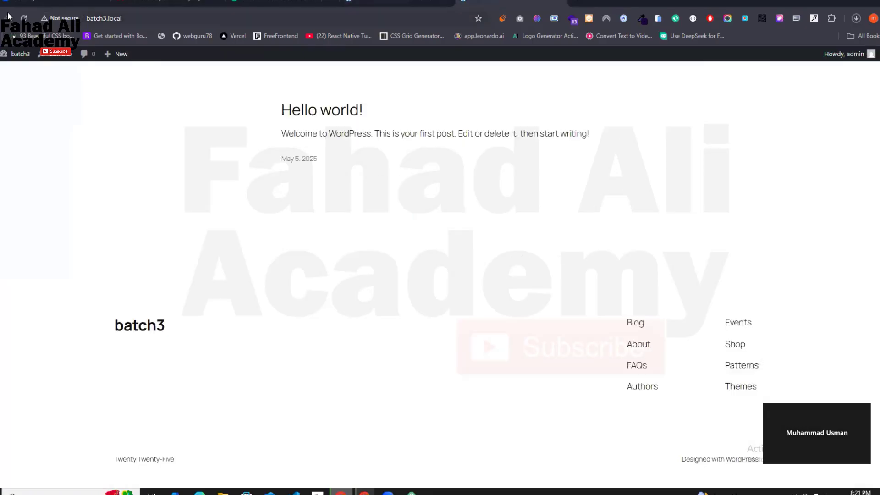
{"action": "left_click", "coordinate": [24, 18]}
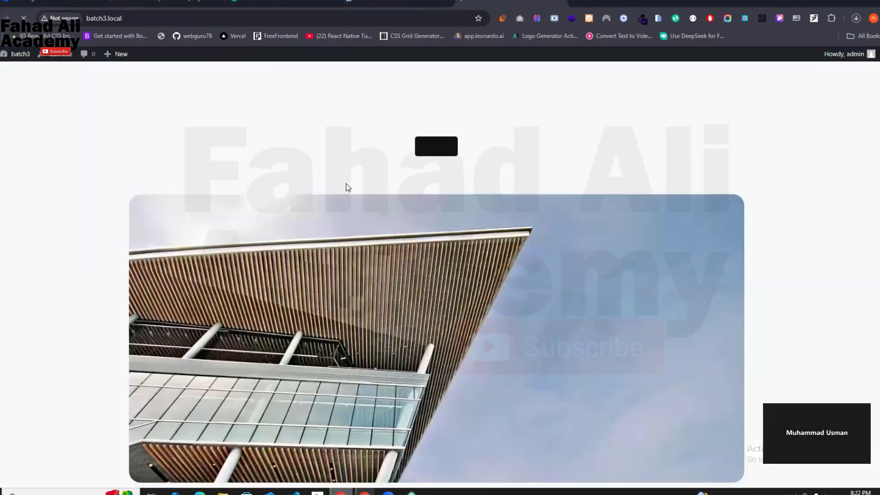
{"action": "scroll", "coordinate": [350, 189], "scroll_direction": "down", "scroll_amount": 5}
{"action": "scroll", "coordinate": [349, 189], "scroll_direction": "up", "scroll_amount": 5}
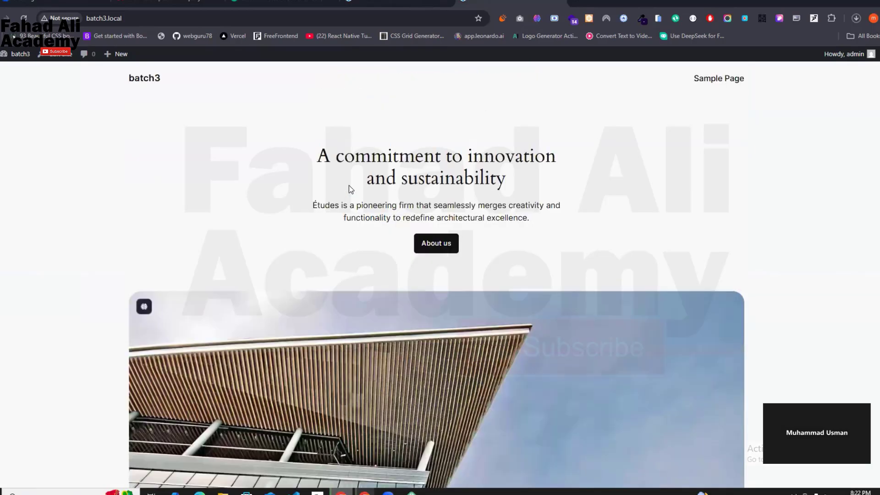
{"action": "left_click", "coordinate": [398, 2]}
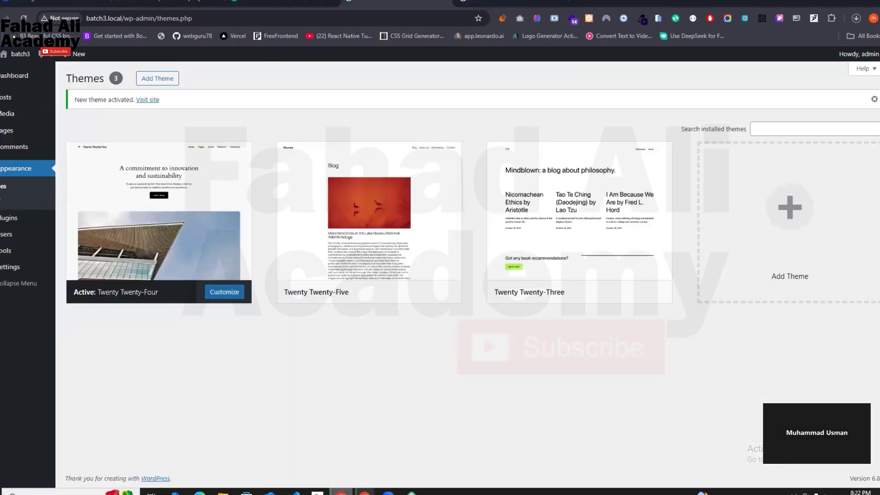
- Browse the popular themes available to add and install the OceanWP theme
{"action": "left_click", "coordinate": [159, 80]}
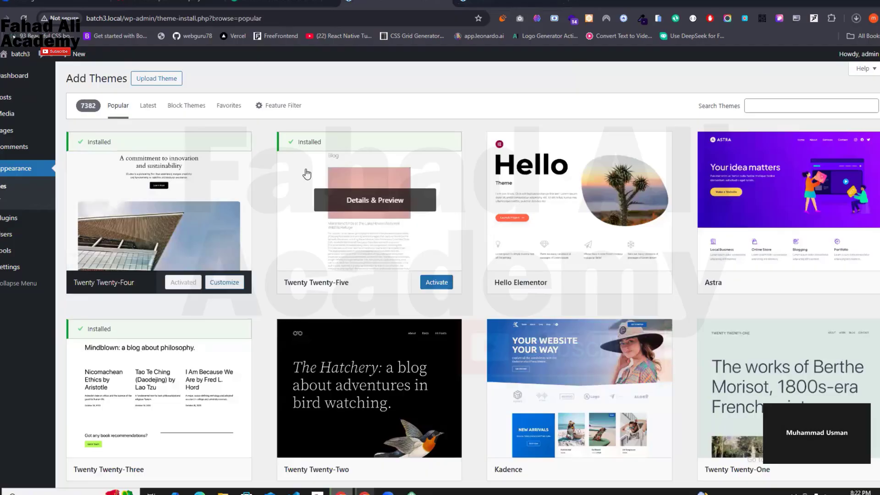
{"action": "scroll", "coordinate": [307, 173], "scroll_direction": "down", "scroll_amount": 4}
{"action": "scroll", "coordinate": [532, 262], "scroll_direction": "up", "scroll_amount": 4}
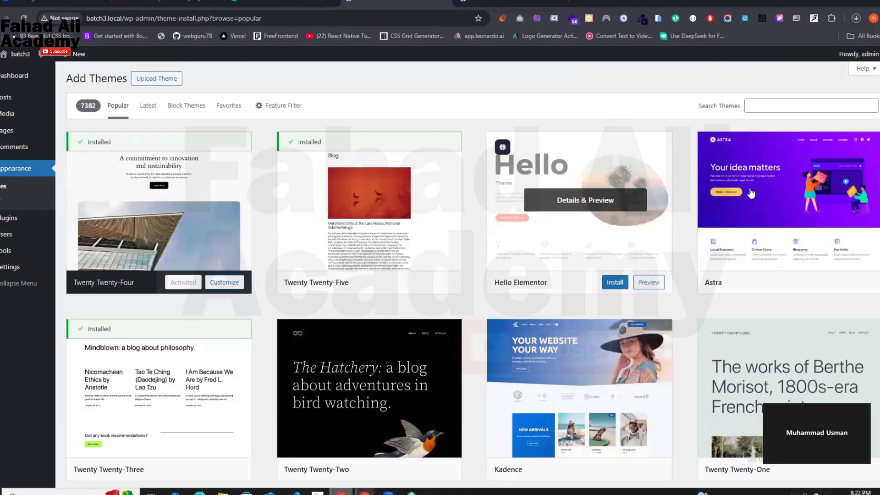
{"action": "scroll", "coordinate": [532, 262], "scroll_direction": "down", "scroll_amount": 8}
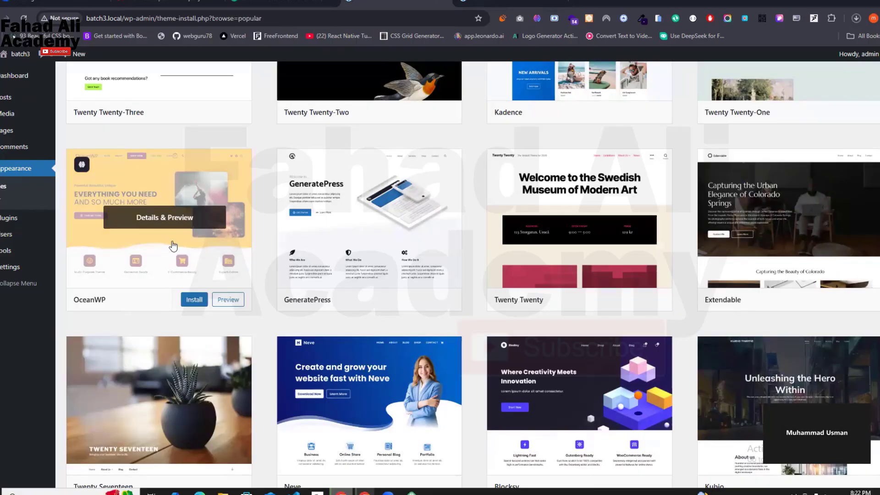
{"action": "left_click", "coordinate": [199, 305]}
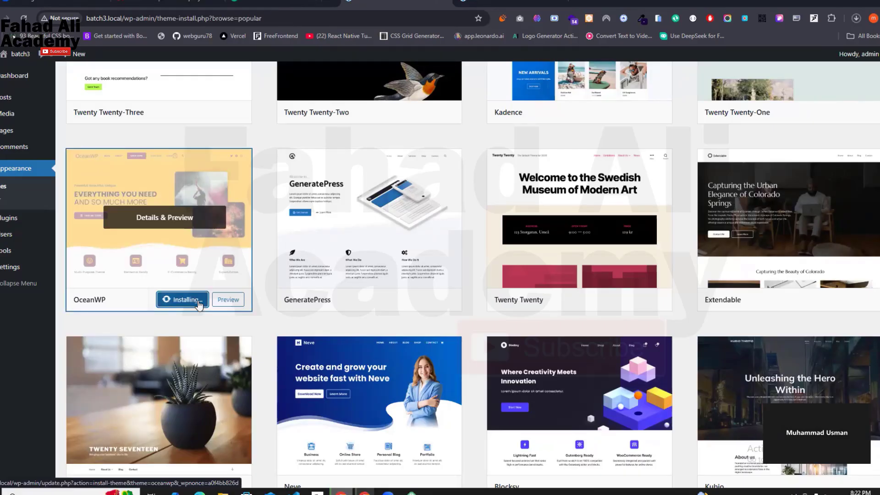
- Activate the newly installed OceanWP theme
{"action": "scroll", "coordinate": [198, 305], "scroll_direction": "up", "scroll_amount": 4}
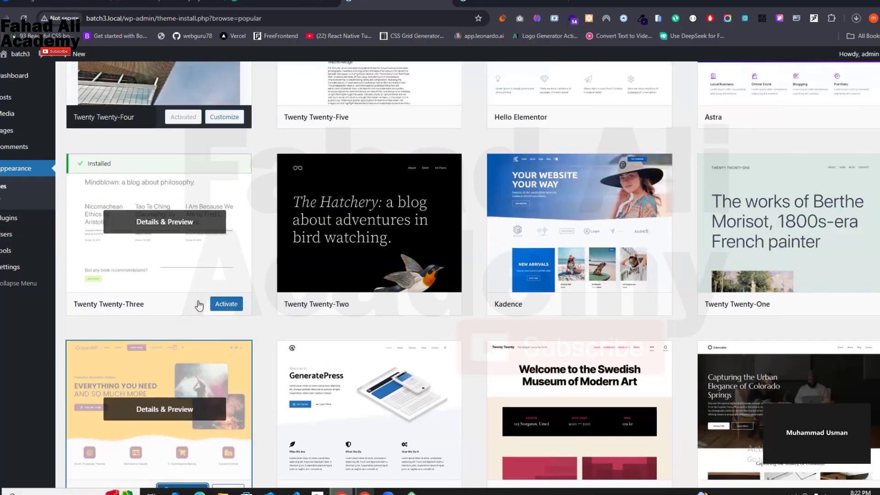
{"action": "scroll", "coordinate": [199, 305], "scroll_direction": "up", "scroll_amount": 4}
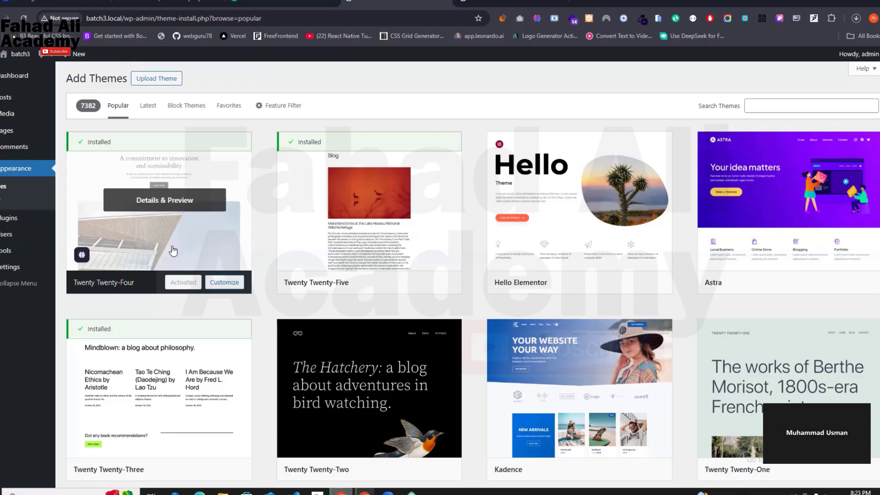
{"action": "scroll", "coordinate": [172, 251], "scroll_direction": "down", "scroll_amount": 5}
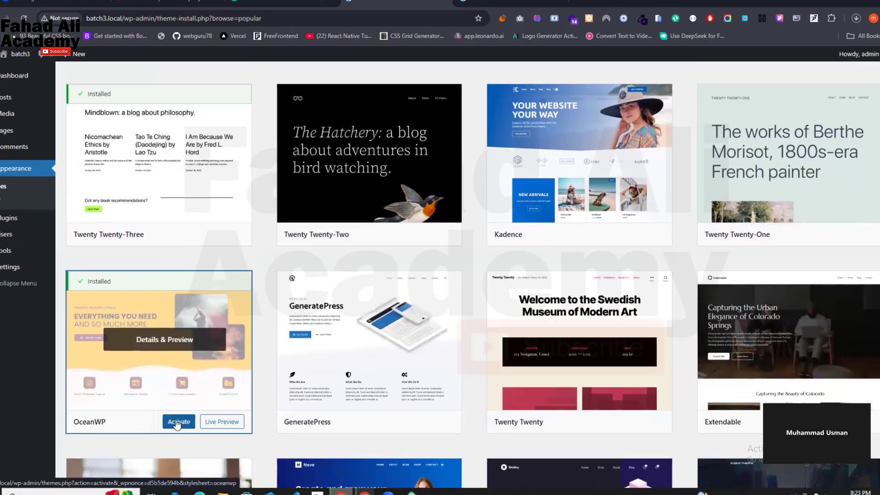
{"action": "left_click", "coordinate": [177, 426]}
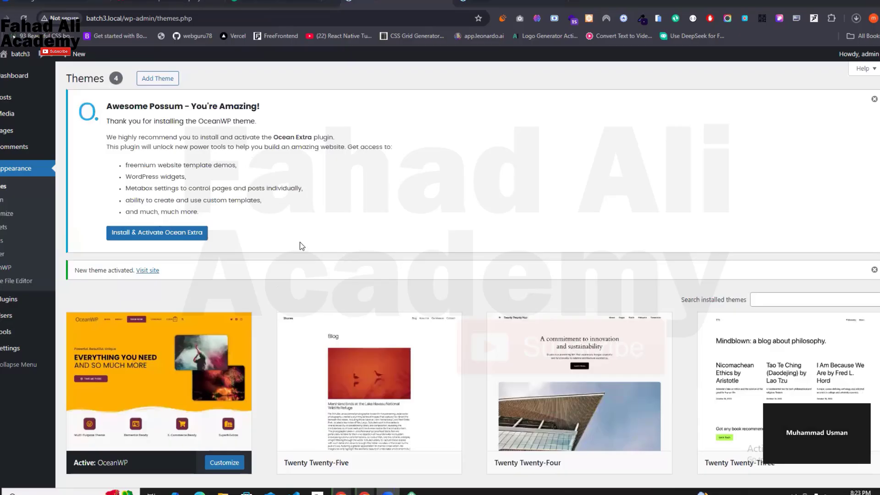
- Install and activate the recommended Ocean Extra plugin and allow the OceanWP opt-in
{"action": "left_click", "coordinate": [154, 235]}
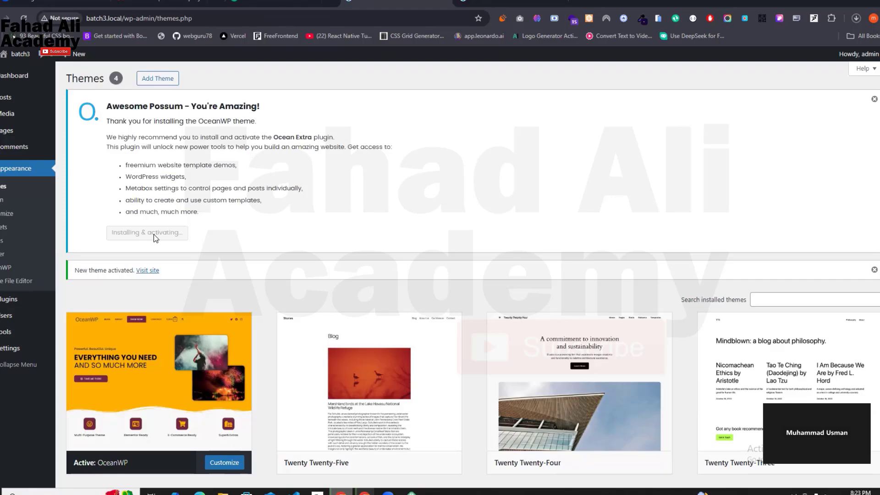
{"action": "scroll", "coordinate": [153, 234], "scroll_direction": "down", "scroll_amount": 4}
{"action": "scroll", "coordinate": [153, 235], "scroll_direction": "up", "scroll_amount": 3}
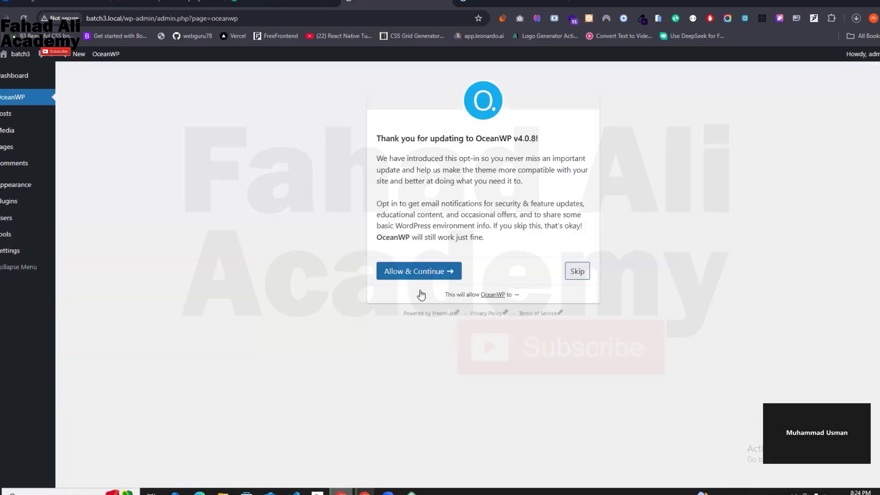
{"action": "left_click", "coordinate": [429, 275]}
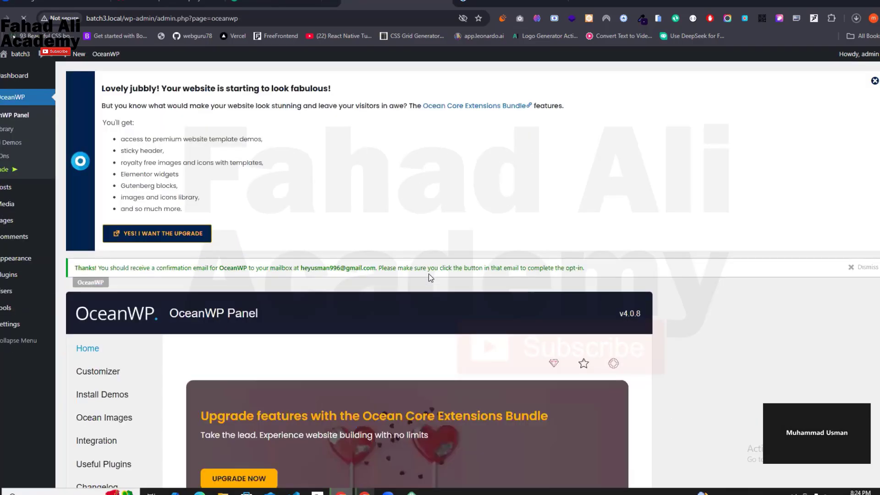
{"action": "scroll", "coordinate": [53, 182], "scroll_direction": "down", "scroll_amount": 2}
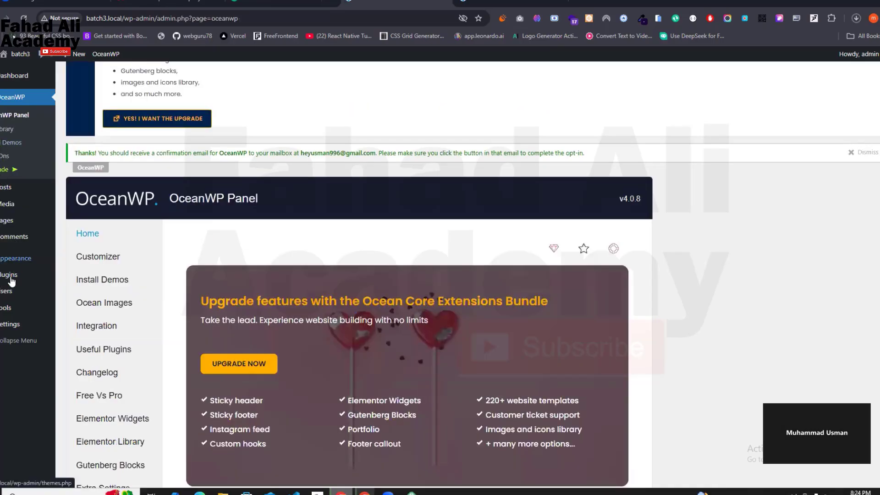
- Search the plugins available to add for "elementor"
{"action": "mouse_move", "coordinate": [14, 276]}
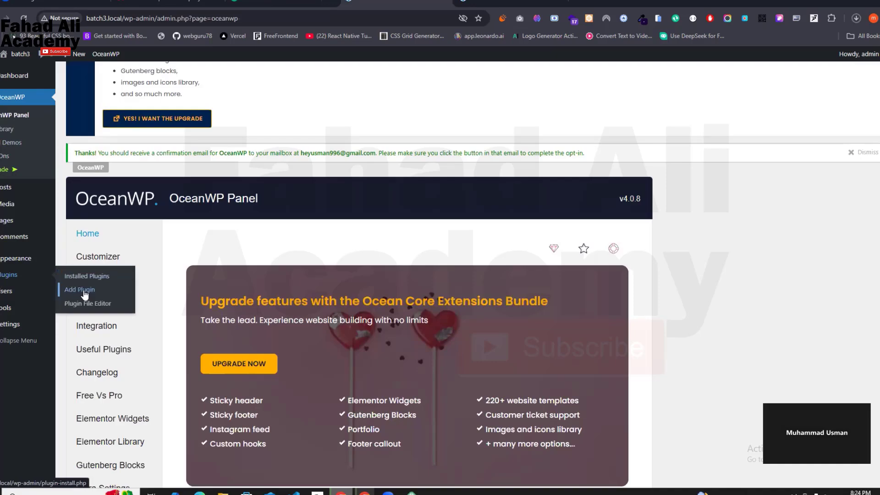
{"action": "left_click", "coordinate": [84, 294]}
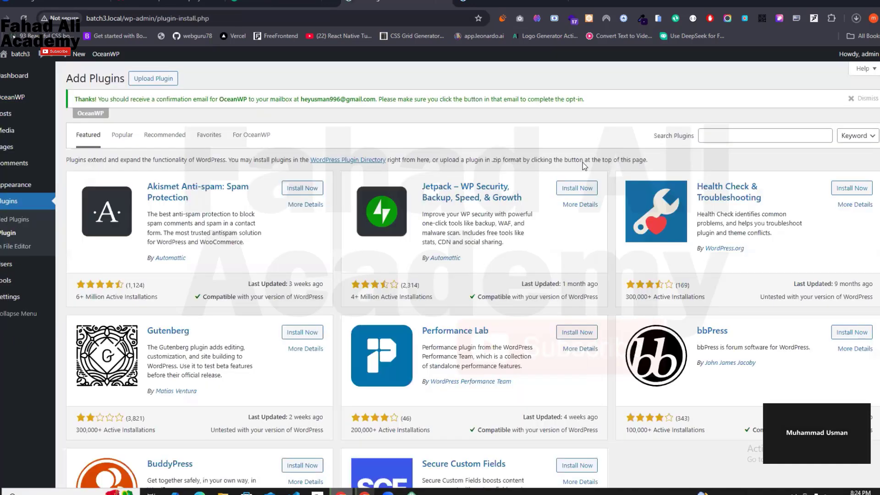
{"action": "left_click", "coordinate": [732, 141]}
{"action": "type", "text": "e"}
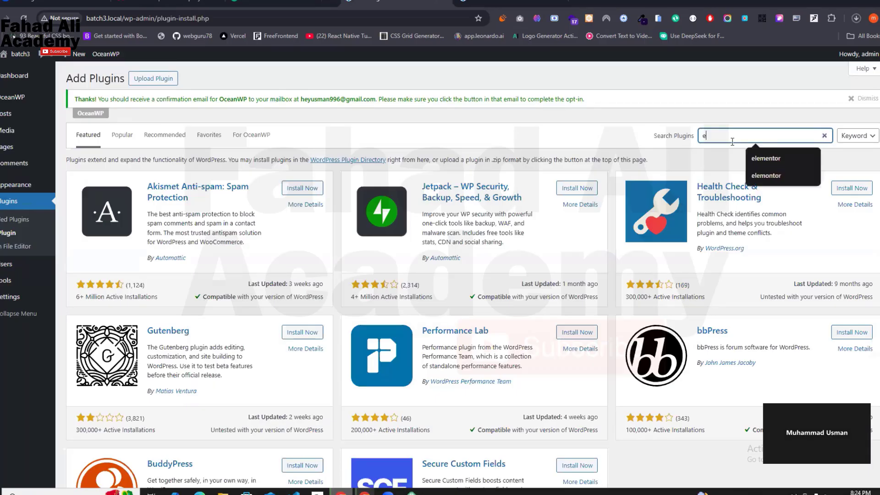
{"action": "type", "text": "lem"}
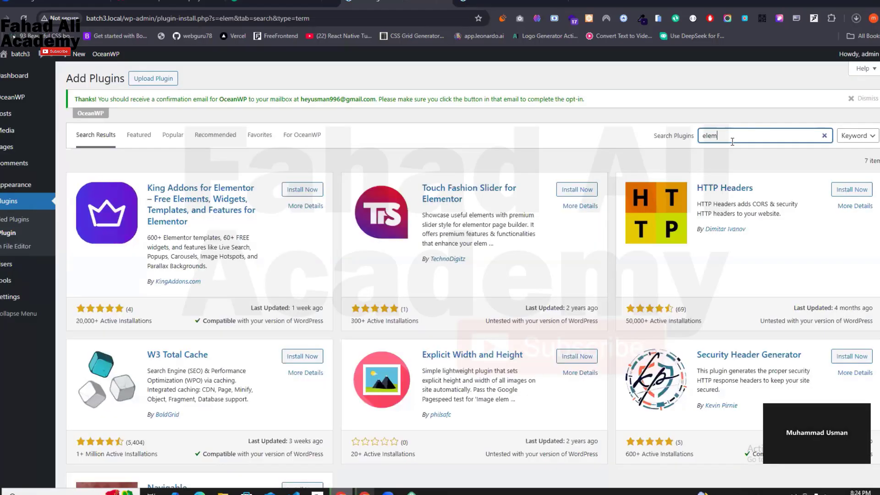
{"action": "type", "text": "tor"}
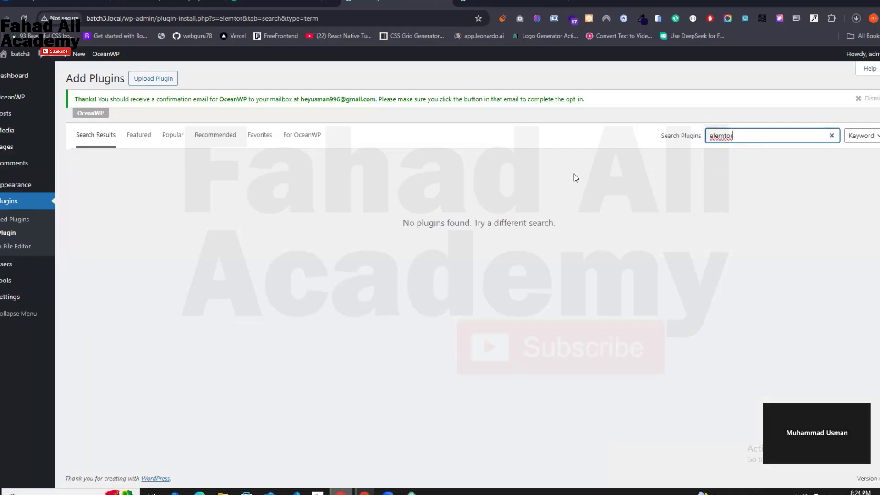
{"action": "key", "text": "BackSpace"}
{"action": "key", "text": "BackSpace"}
{"action": "key", "text": "BackSpace"}
{"action": "type", "text": "entor"}
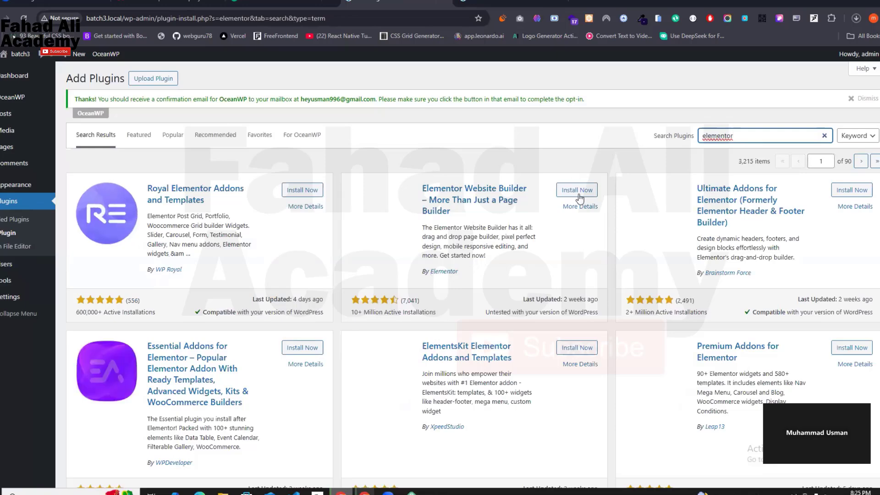
- Start installing the Elementor Website Builder plugin from the search results
{"action": "left_click", "coordinate": [579, 192]}
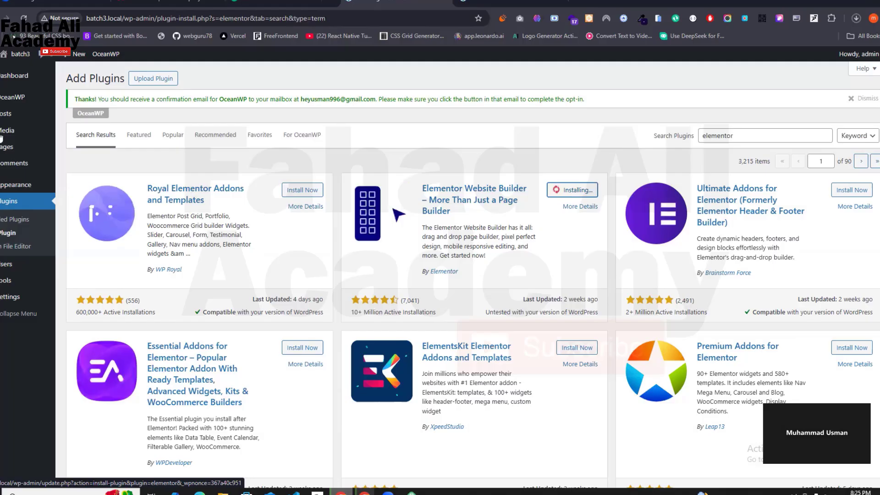
{"action": "mouse_move", "coordinate": [2, 136]}
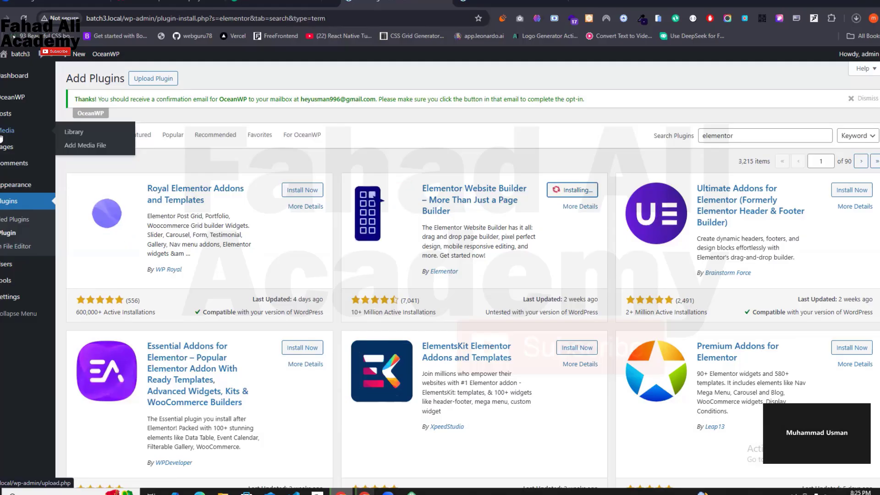
- Open the bookmarked Charity template preview and examine its hero, about and donation program sections
{"action": "left_click", "coordinate": [863, 36]}
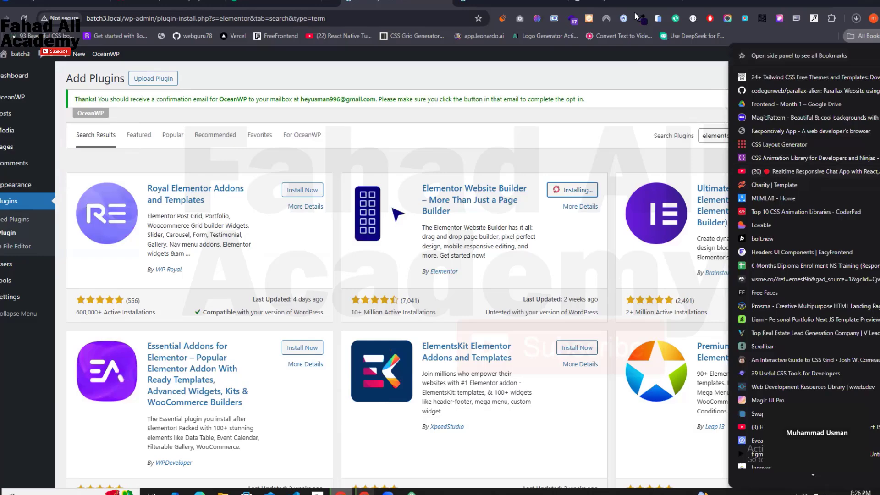
{"action": "left_click", "coordinate": [761, 184]}
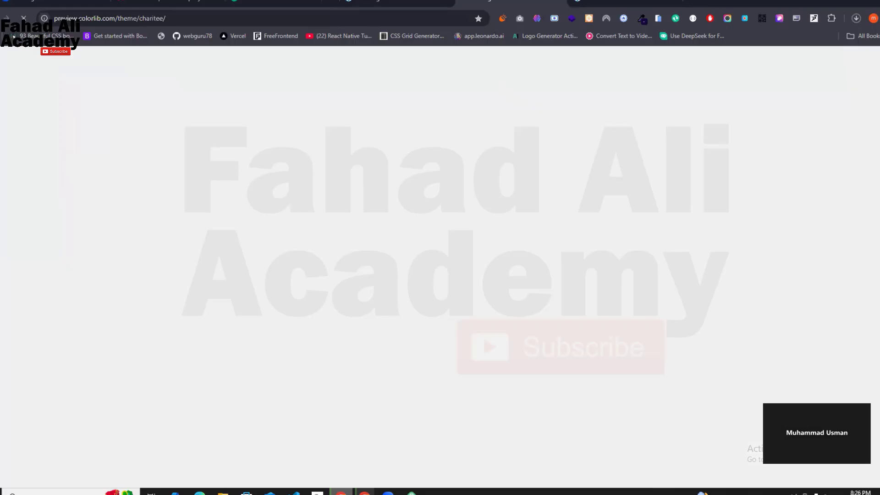
{"action": "left_click", "coordinate": [404, 2]}
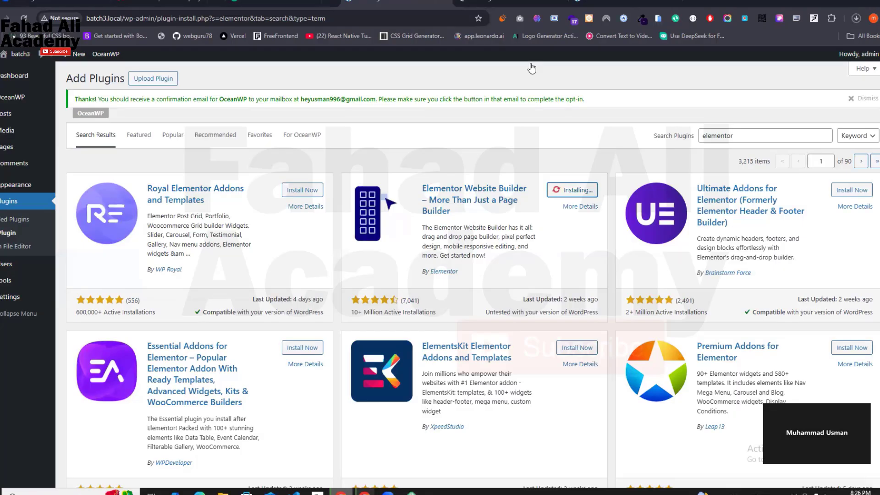
{"action": "left_click", "coordinate": [505, 3]}
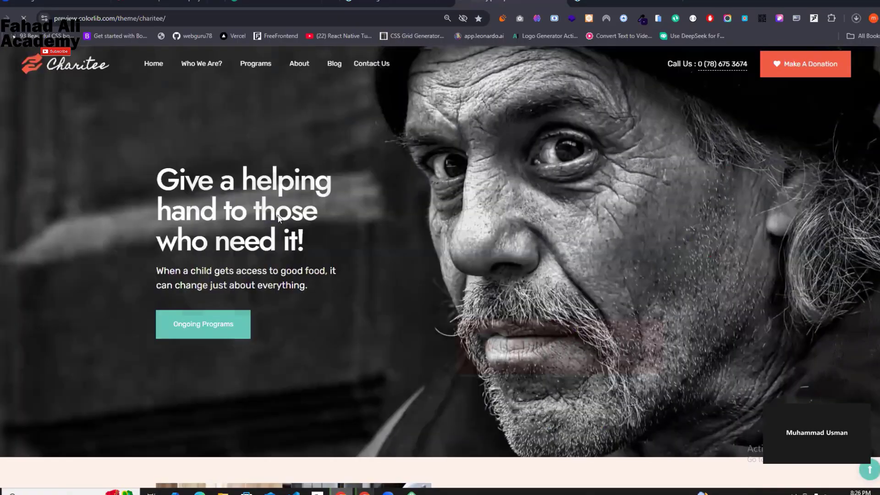
{"action": "scroll", "coordinate": [278, 217], "scroll_direction": "down", "scroll_amount": 6}
{"action": "scroll", "coordinate": [430, 147], "scroll_direction": "down", "scroll_amount": 5}
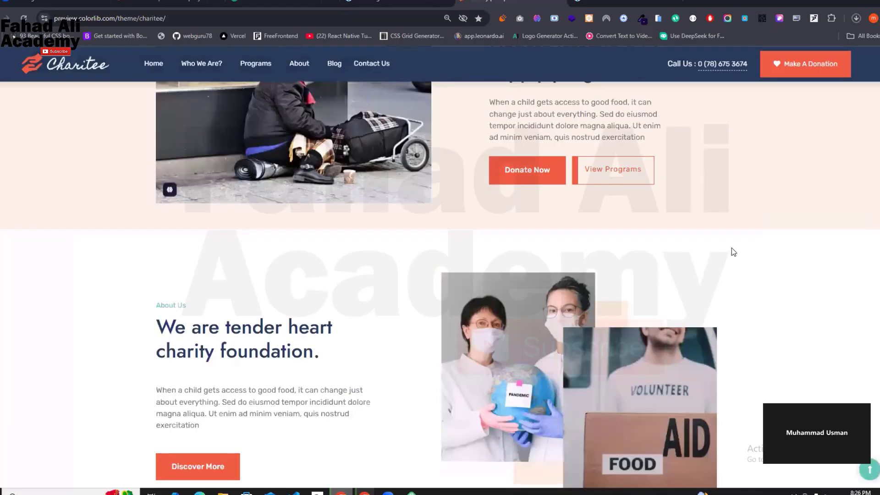
{"action": "scroll", "coordinate": [395, 255], "scroll_direction": "down", "scroll_amount": 3}
{"action": "scroll", "coordinate": [560, 243], "scroll_direction": "down", "scroll_amount": 8}
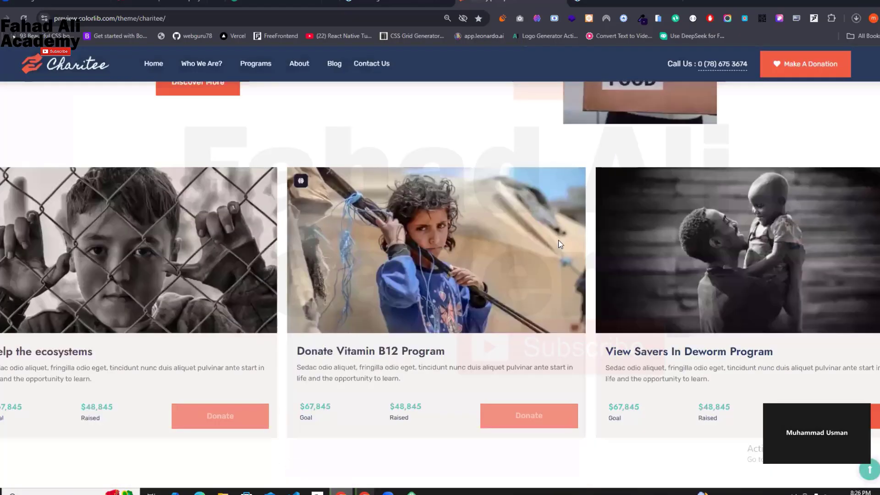
{"action": "scroll", "coordinate": [560, 245], "scroll_direction": "up", "scroll_amount": 3}
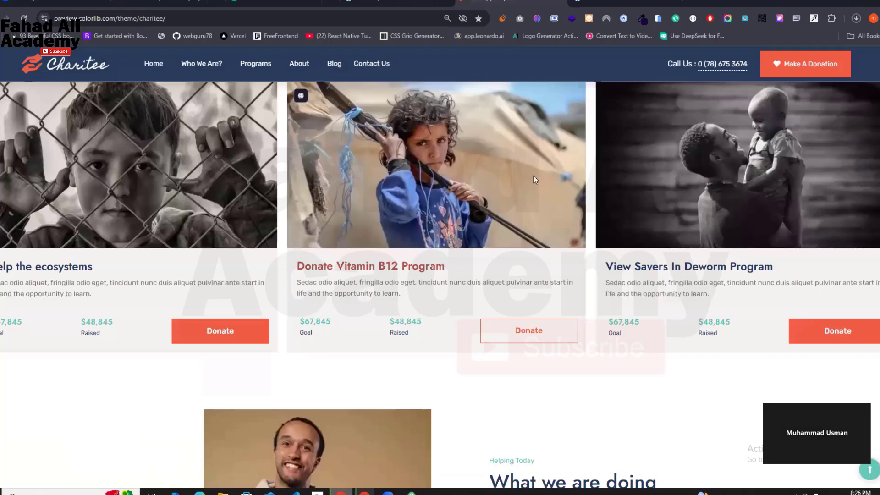
{"action": "scroll", "coordinate": [534, 175], "scroll_direction": "up", "scroll_amount": 15}
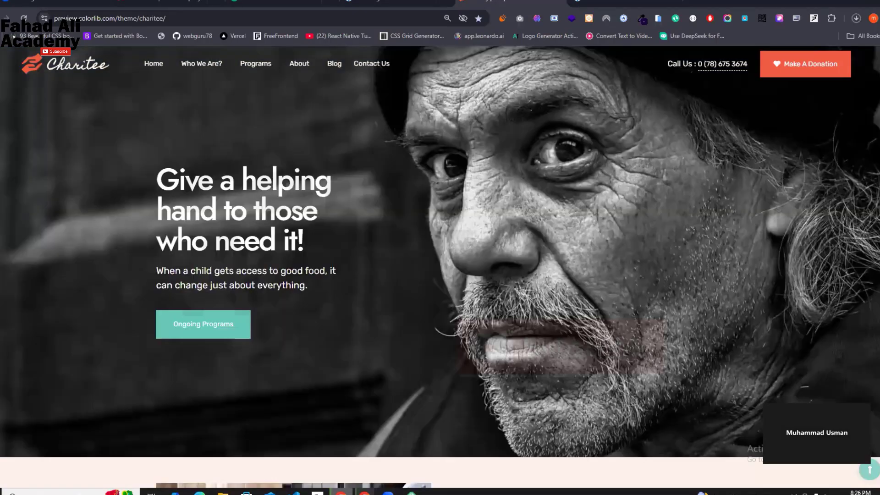
- Return to the WordPress plugin results and activate the Elementor Website Builder plugin
{"action": "left_click", "coordinate": [416, 2]}
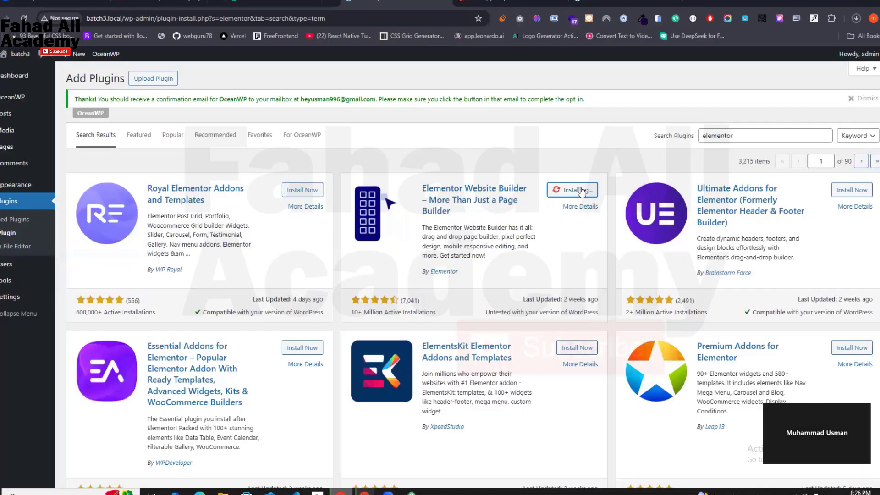
{"action": "left_click", "coordinate": [581, 191]}
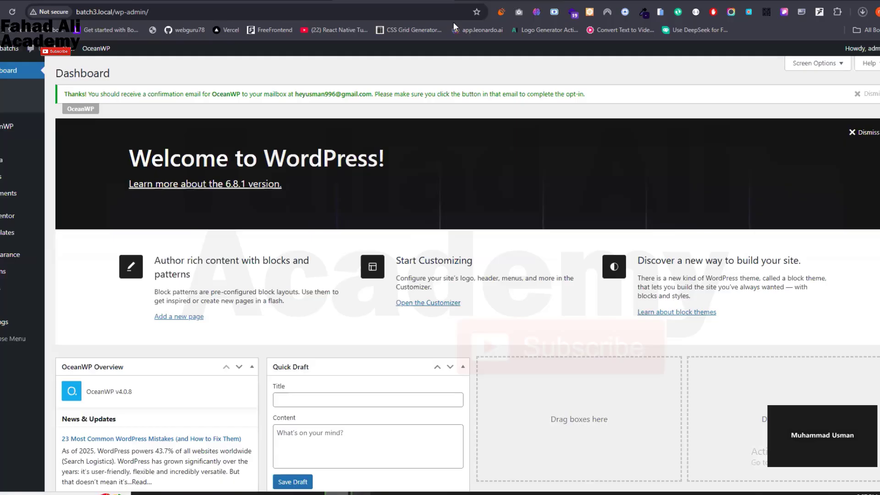
- Browse OceanWP's installable demos and start importing the Coach demo
{"action": "mouse_move", "coordinate": [5, 129]}
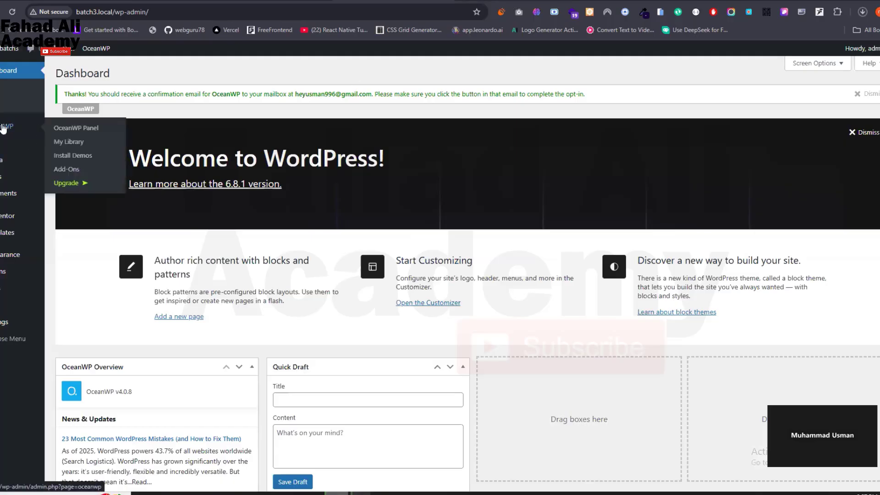
{"action": "left_click", "coordinate": [86, 157]}
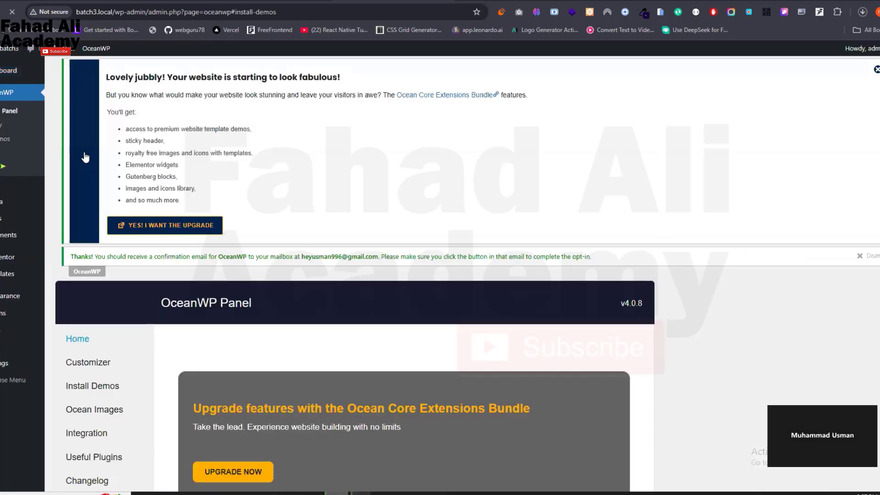
{"action": "scroll", "coordinate": [93, 329], "scroll_direction": "down", "scroll_amount": 3}
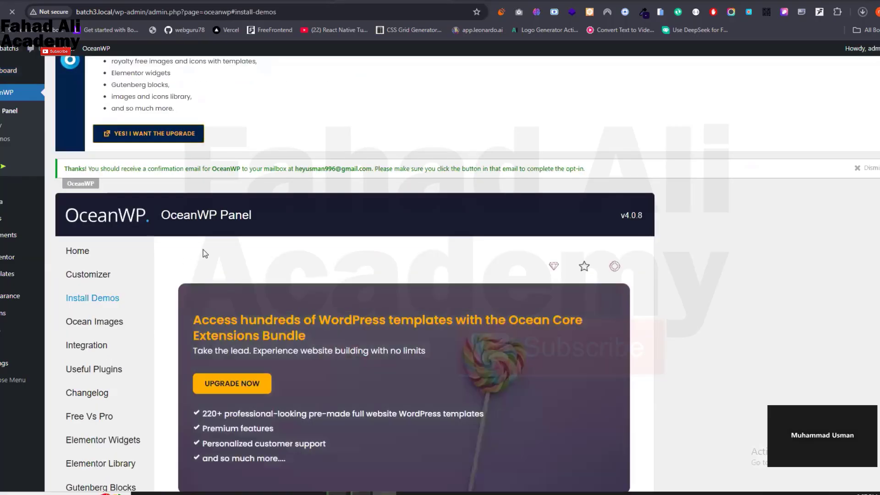
{"action": "scroll", "coordinate": [204, 249], "scroll_direction": "down", "scroll_amount": 8}
{"action": "scroll", "coordinate": [204, 253], "scroll_direction": "down", "scroll_amount": 3}
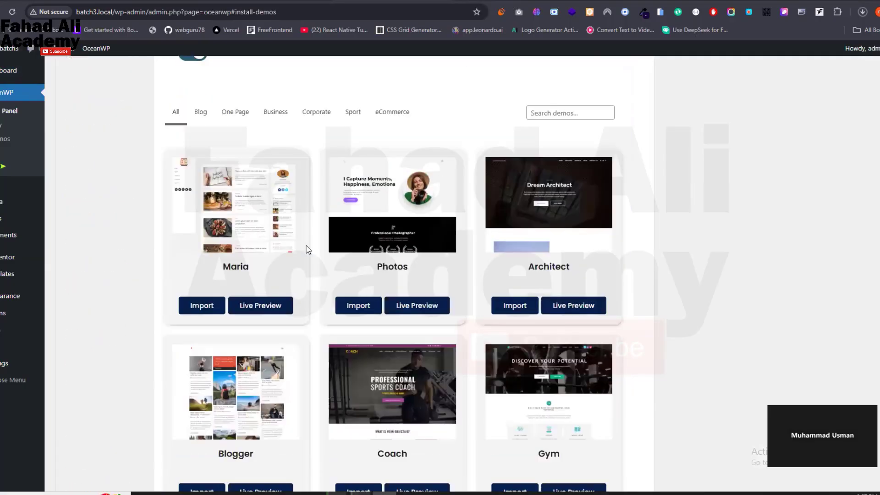
{"action": "scroll", "coordinate": [305, 250], "scroll_direction": "down", "scroll_amount": 5}
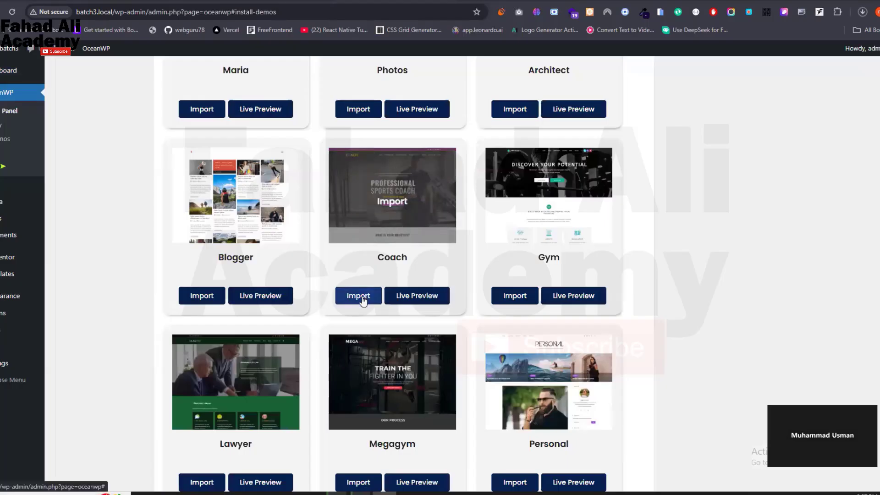
{"action": "left_click", "coordinate": [362, 298]}
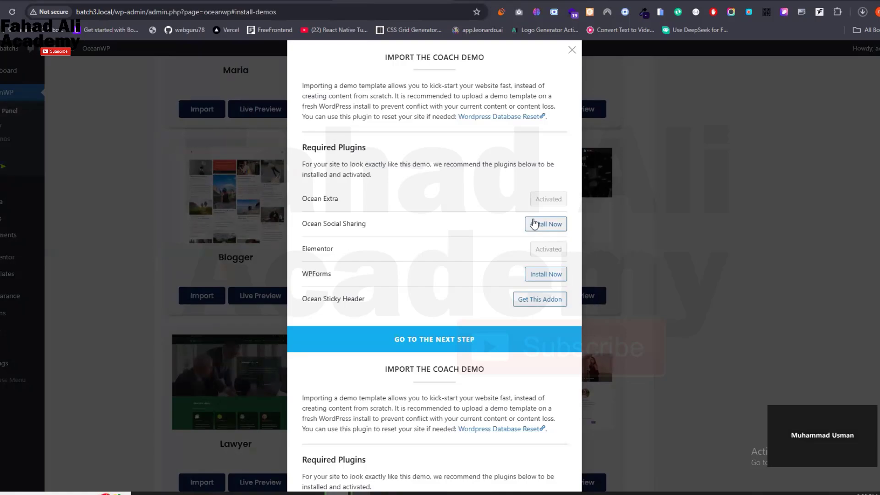
- Install the Ocean Social Sharing and WPForms plugins required by the Coach demo
{"action": "left_click", "coordinate": [534, 223]}
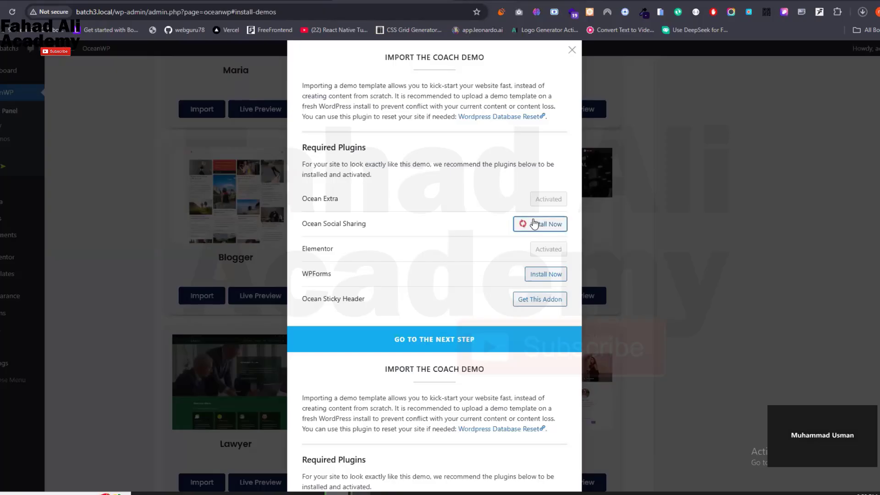
{"action": "left_click", "coordinate": [554, 275]}
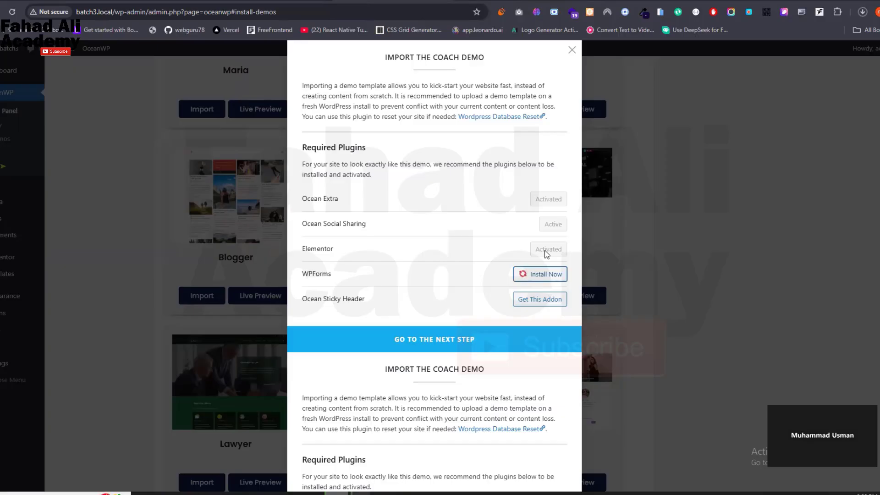
- Open Fiverr in a new tab and search its services for "wordpress"
{"action": "key", "text": "ctrl+t"}
{"action": "type", "text": "fi"}
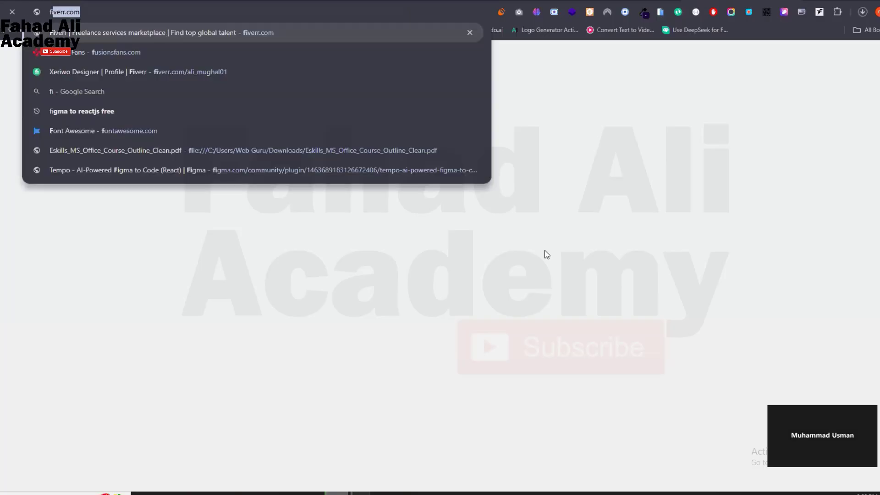
{"action": "key", "text": "Return"}
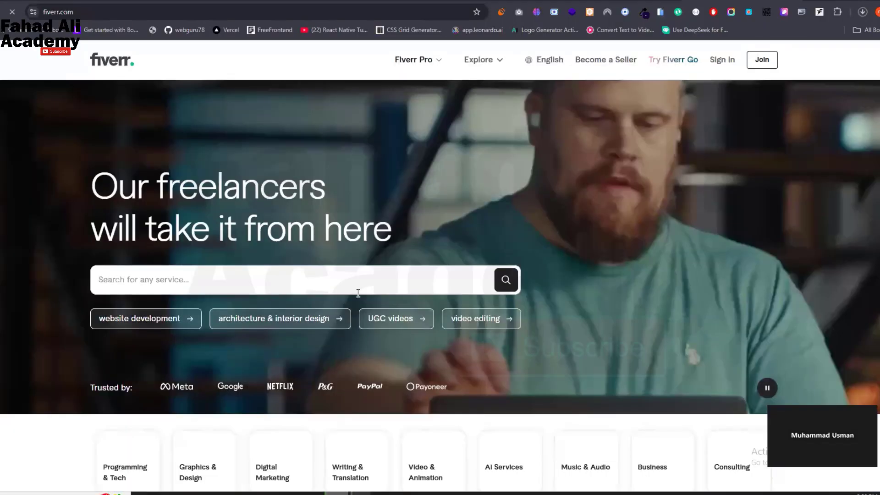
{"action": "left_click", "coordinate": [361, 282]}
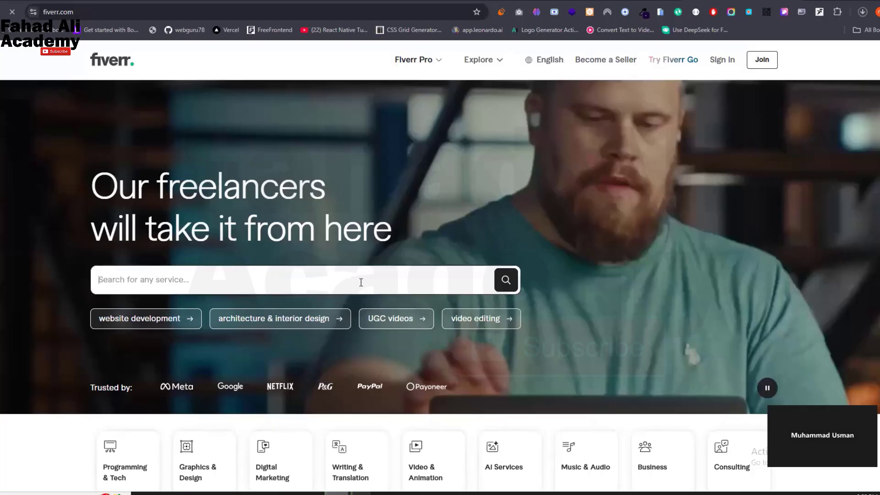
{"action": "type", "text": "wo"}
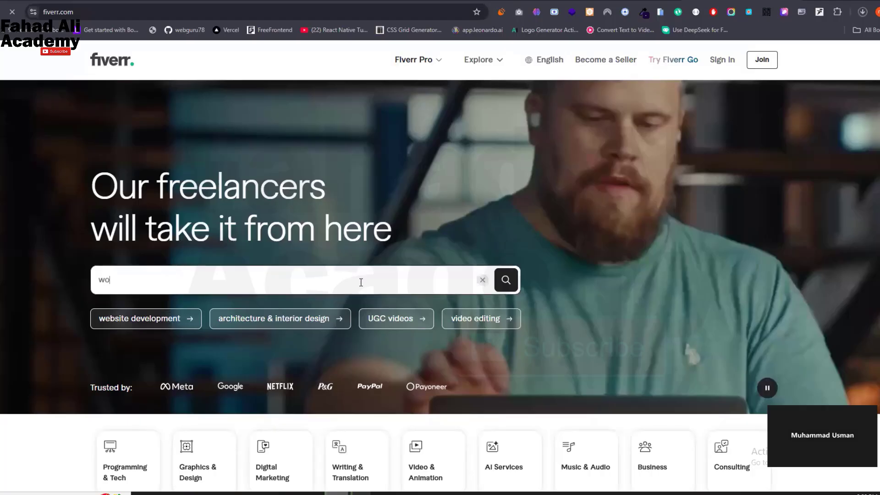
{"action": "type", "text": "rdreps"}
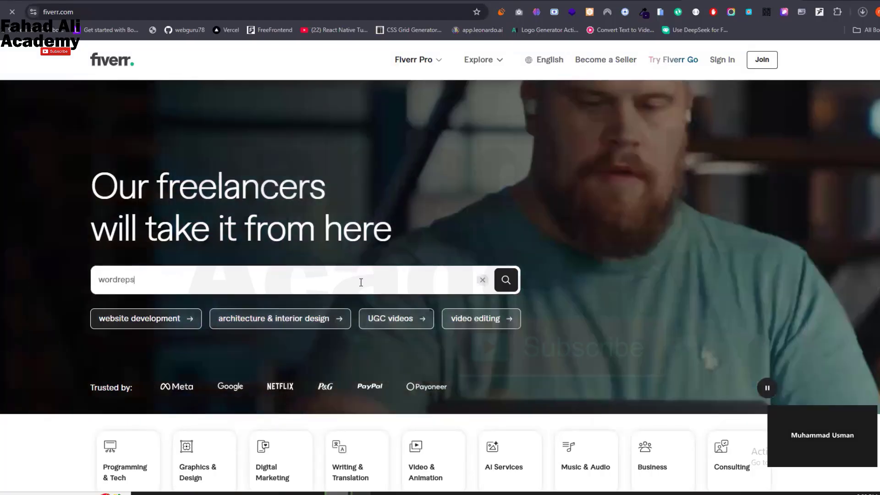
{"action": "key", "text": "BackSpace"}
{"action": "key", "text": "BackSpace"}
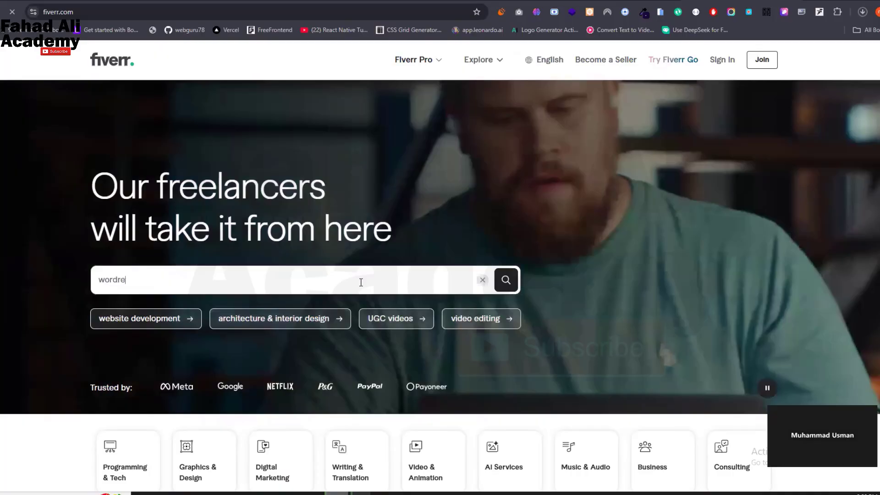
{"action": "key", "text": "BackSpace"}
{"action": "key", "text": "BackSpace"}
{"action": "type", "text": "press"}
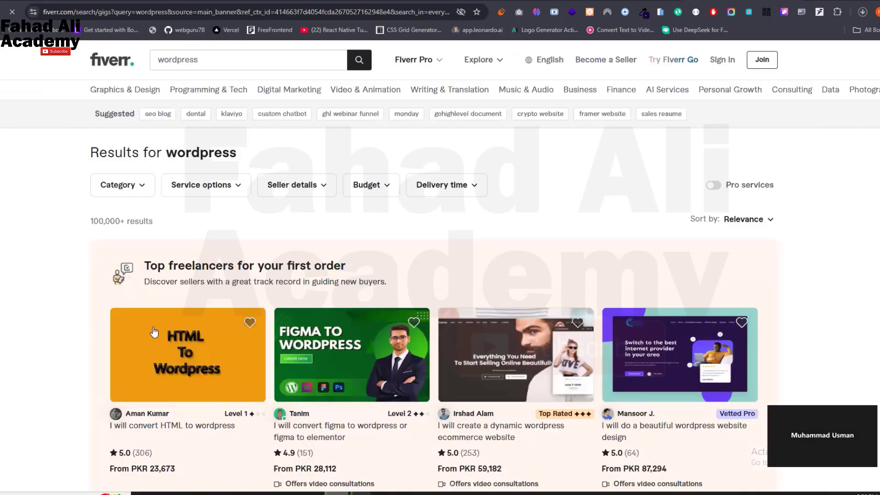
- Examine the result count and the freelancer offers listed for WordPress services
{"action": "double_click", "coordinate": [128, 222]}
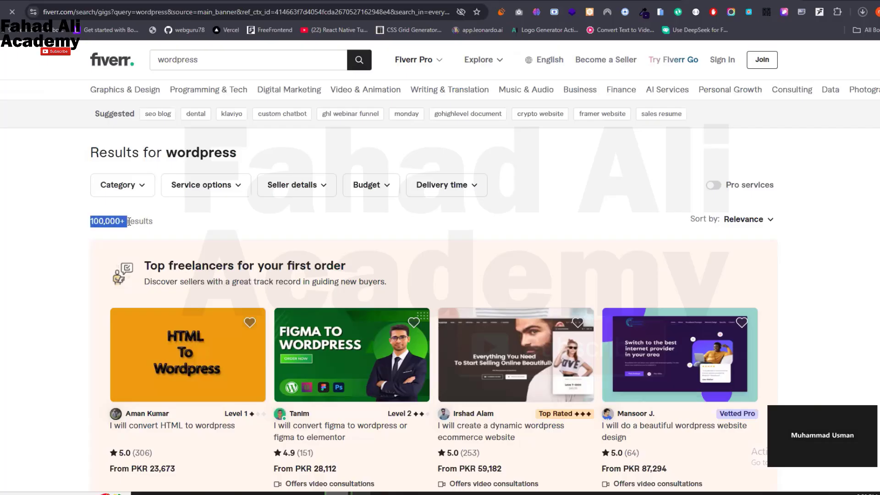
{"action": "scroll", "coordinate": [129, 222], "scroll_direction": "down", "scroll_amount": 5}
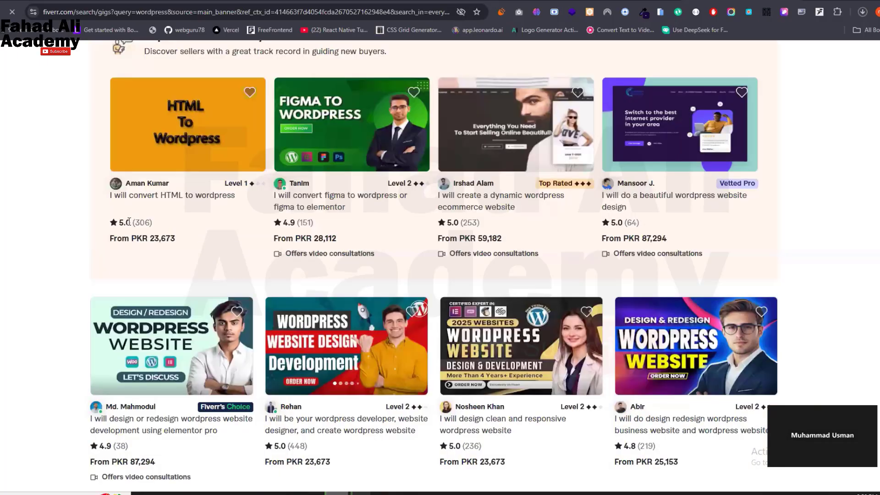
{"action": "scroll", "coordinate": [130, 222], "scroll_direction": "up", "scroll_amount": 5}
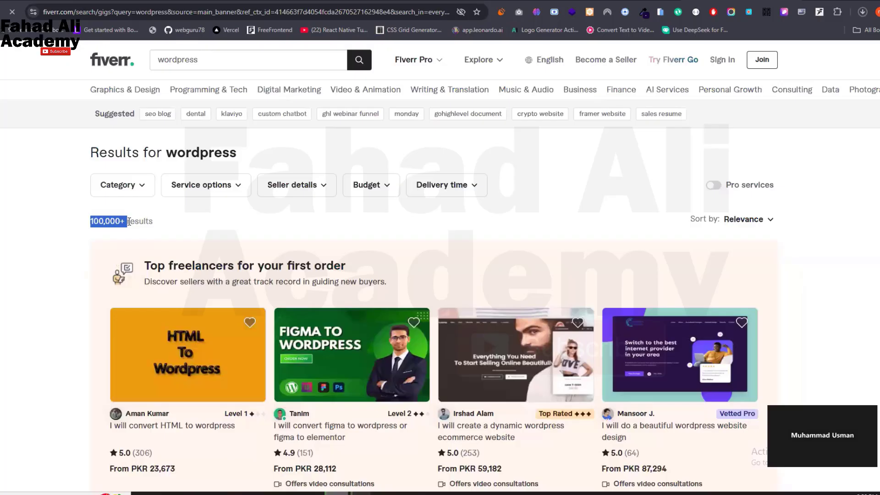
- Open ChatGPT in a new browser tab
{"action": "key", "text": "ctrl+t"}
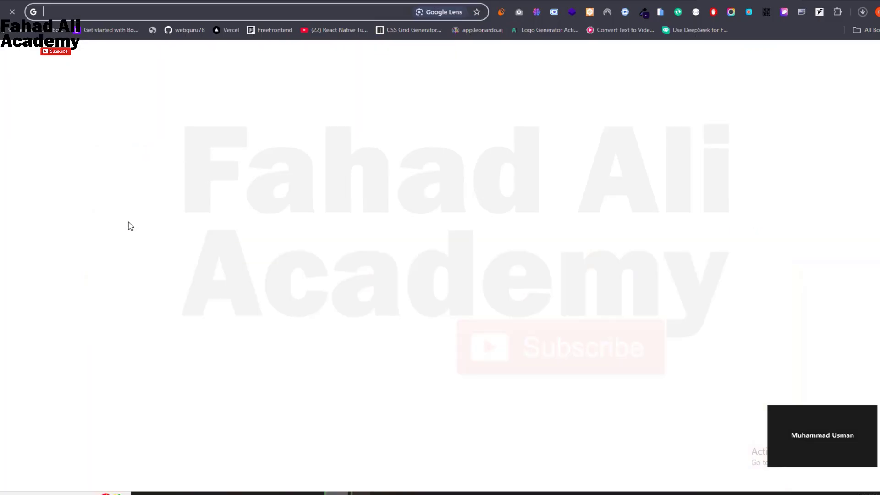
{"action": "type", "text": "chat"}
{"action": "key", "text": "Return"}
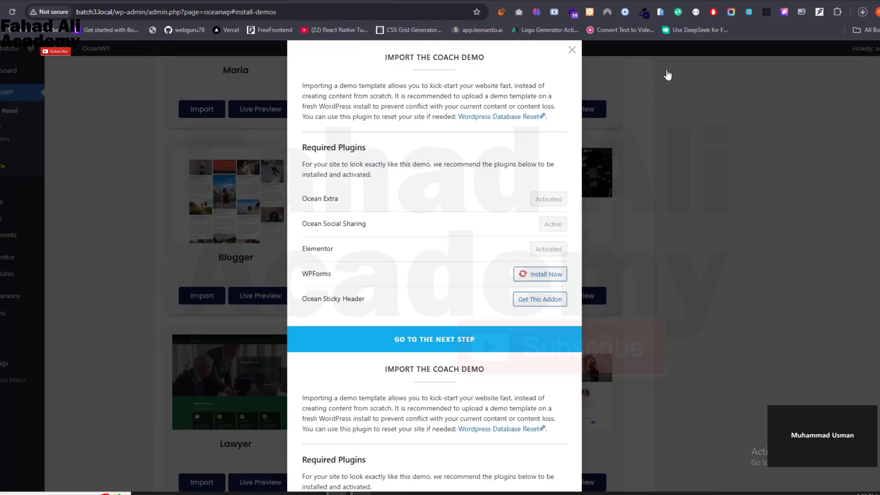
- Revisit the open Fiverr and ChatGPT pages and switch to the batch3 site's front page
{"action": "left_click", "coordinate": [647, 1]}
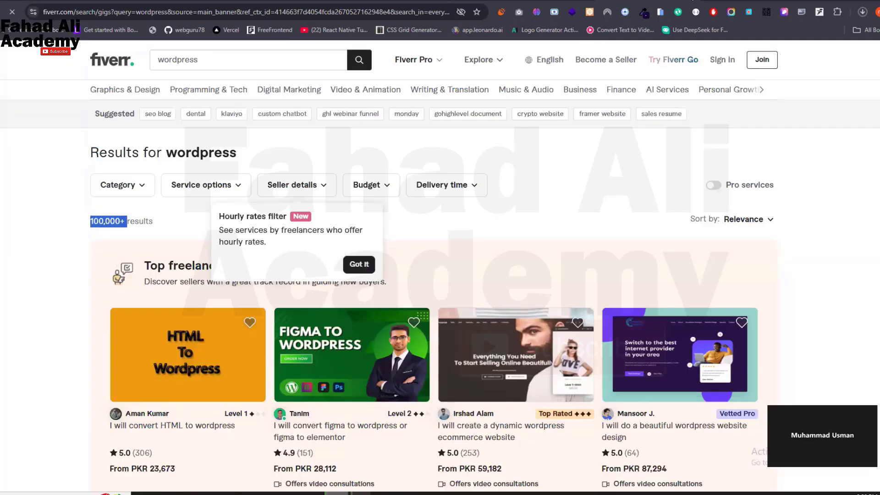
{"action": "left_click", "coordinate": [692, 0]}
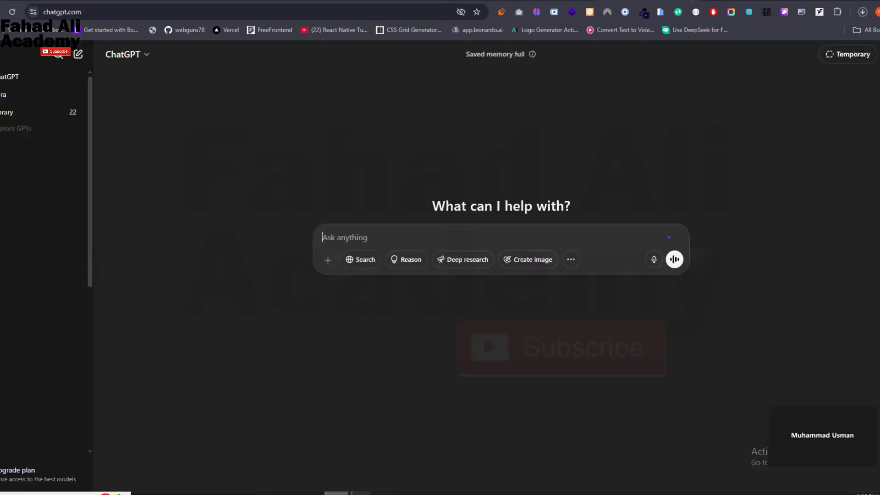
{"action": "left_click", "coordinate": [628, 0]}
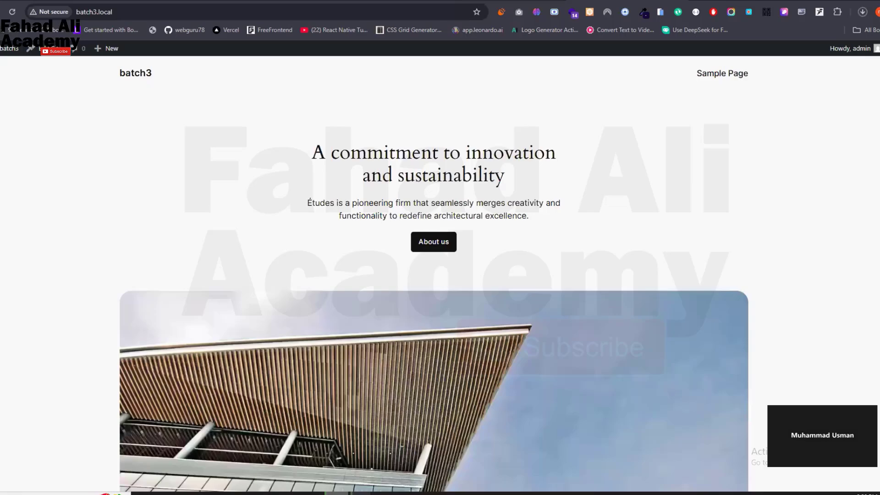
- Return to the OceanWP demo import page and look through the available demo templates below Coach
{"action": "left_click", "coordinate": [397, 0]}
{"action": "left_click", "coordinate": [337, 0]}
{"action": "left_click", "coordinate": [275, 0]}
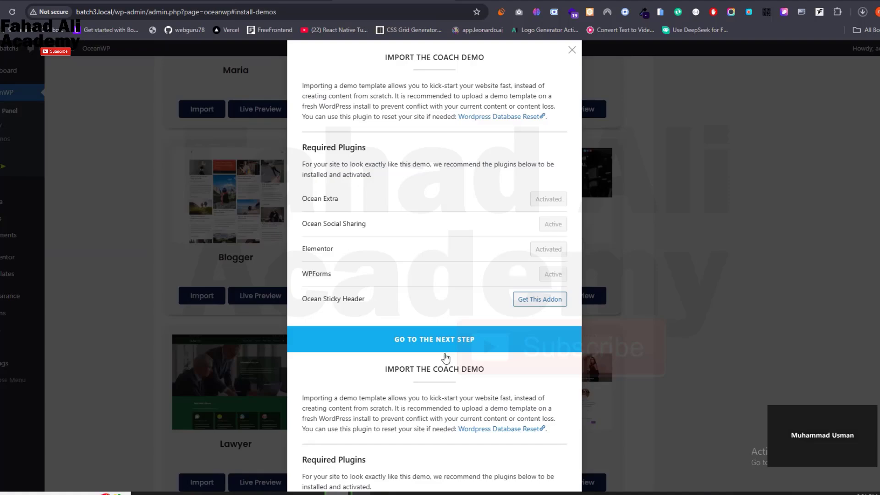
{"action": "scroll", "coordinate": [445, 314], "scroll_direction": "down", "scroll_amount": 2}
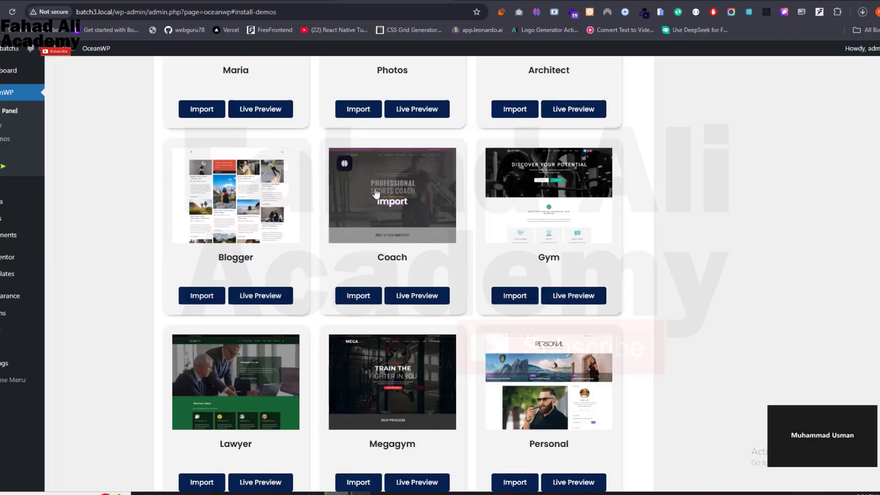
{"action": "scroll", "coordinate": [375, 194], "scroll_direction": "down", "scroll_amount": 2}
{"action": "scroll", "coordinate": [376, 192], "scroll_direction": "down", "scroll_amount": 2}
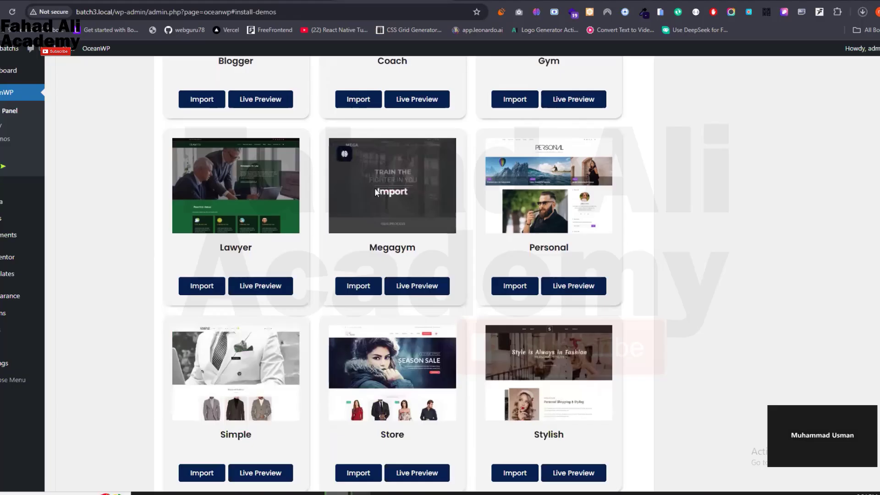
{"action": "scroll", "coordinate": [397, 233], "scroll_direction": "down", "scroll_amount": 2}
{"action": "mouse_move", "coordinate": [397, 232]}
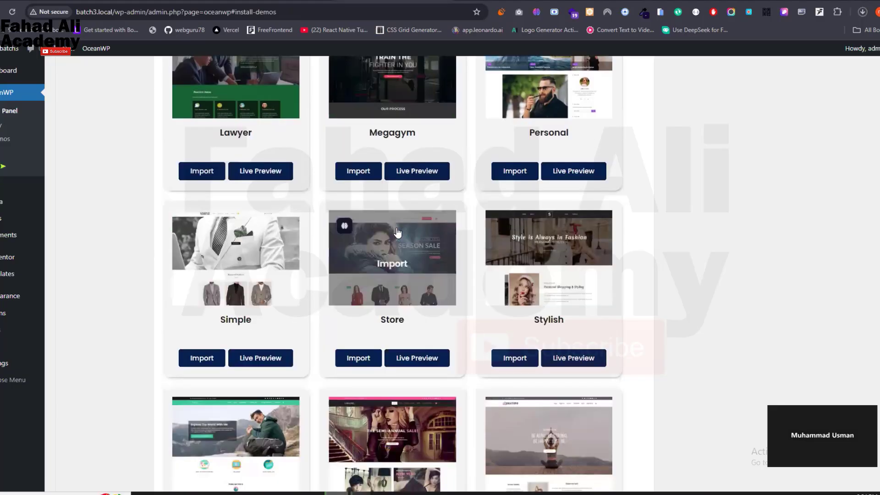
{"action": "scroll", "coordinate": [397, 233], "scroll_direction": "down", "scroll_amount": 2}
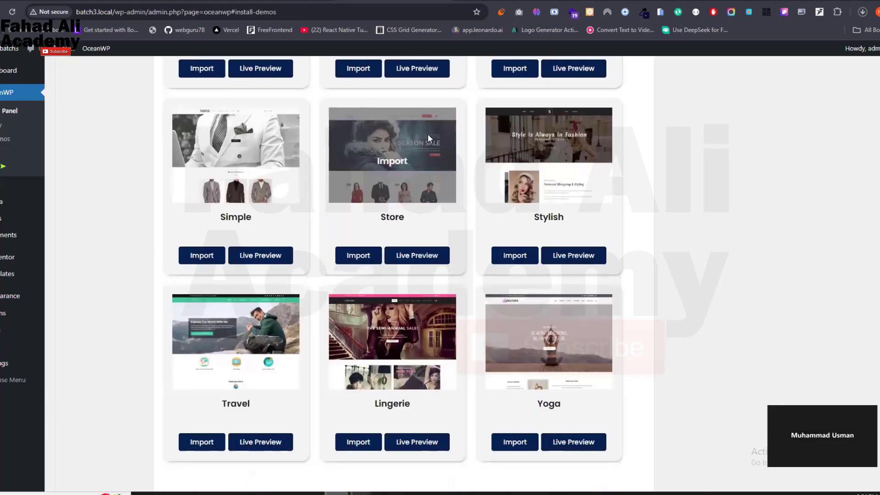
{"action": "scroll", "coordinate": [398, 200], "scroll_direction": "up", "scroll_amount": 4}
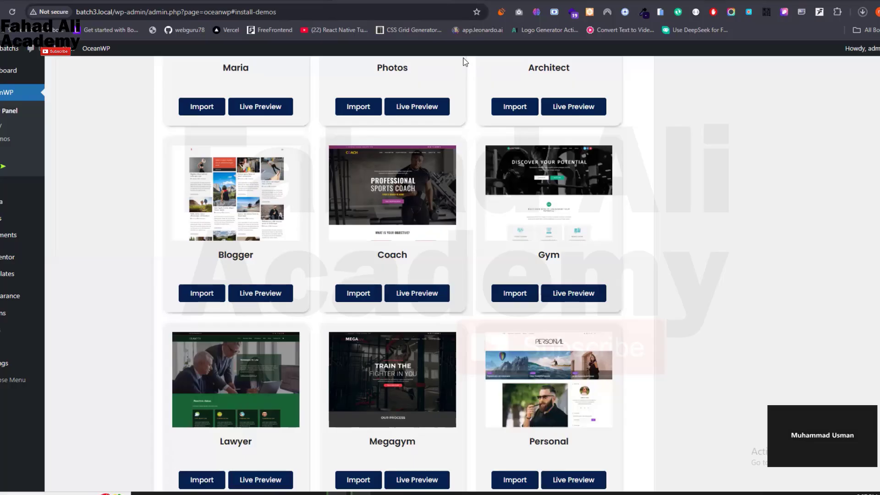
- Examine the imported Coach front page from the hero section down to the contact details, map and footer
{"action": "mouse_move", "coordinate": [302, 170]}
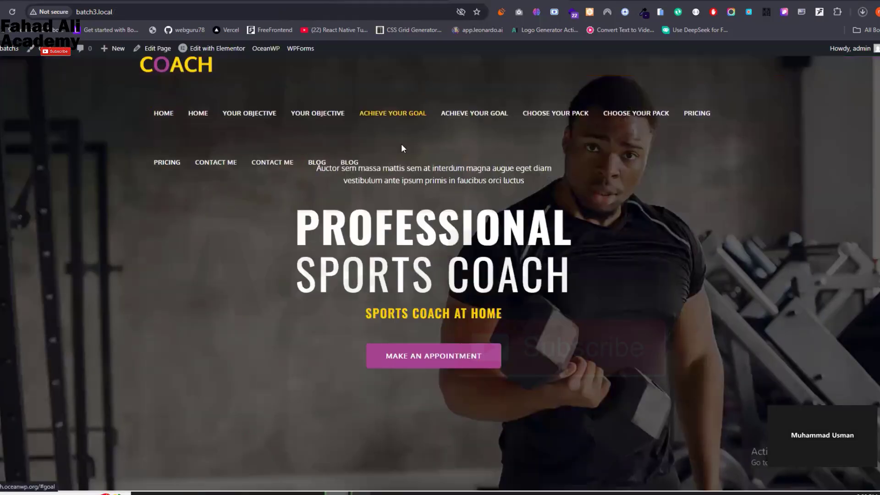
{"action": "scroll", "coordinate": [402, 146], "scroll_direction": "down", "scroll_amount": 5}
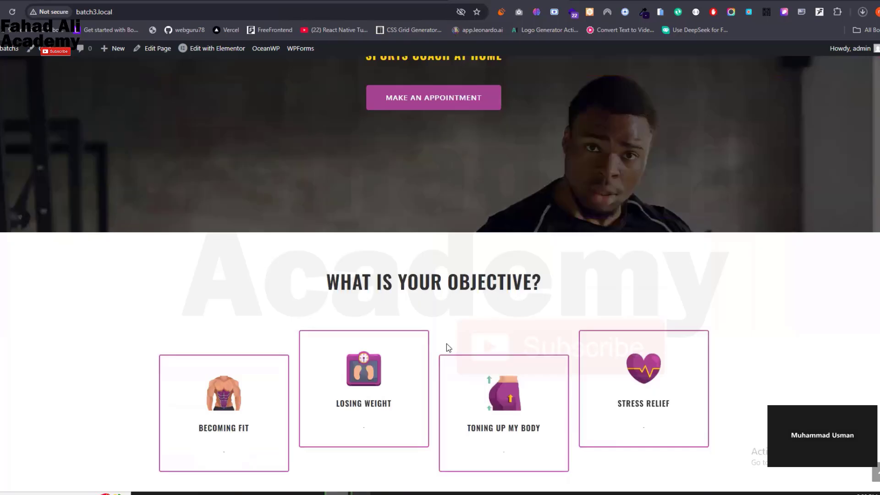
{"action": "scroll", "coordinate": [448, 347], "scroll_direction": "down", "scroll_amount": 15}
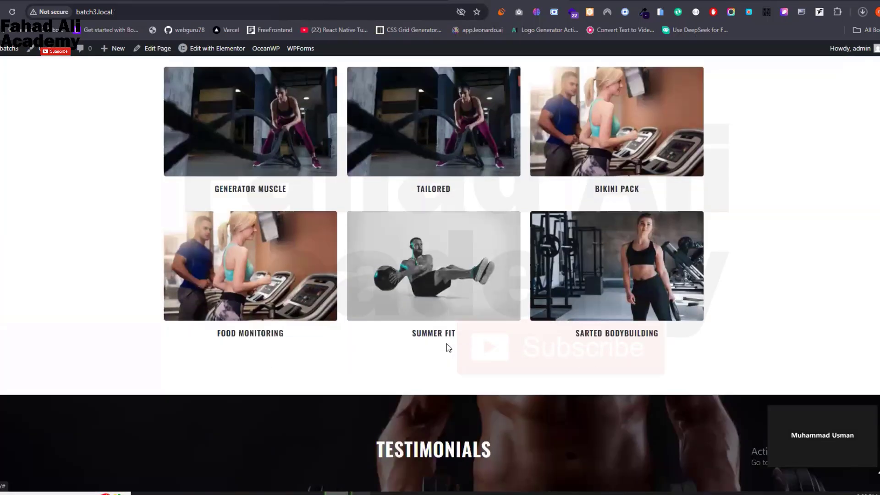
{"action": "scroll", "coordinate": [449, 347], "scroll_direction": "down", "scroll_amount": 15}
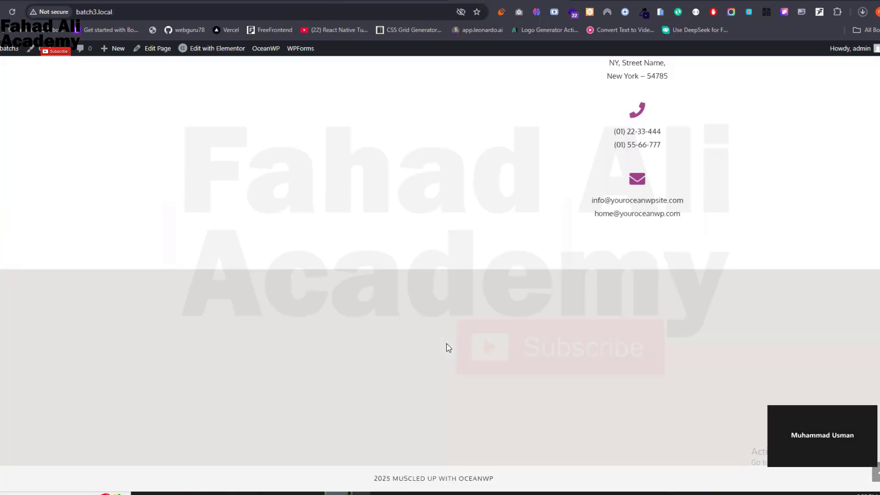
{"action": "scroll", "coordinate": [447, 344], "scroll_direction": "up", "scroll_amount": 3}
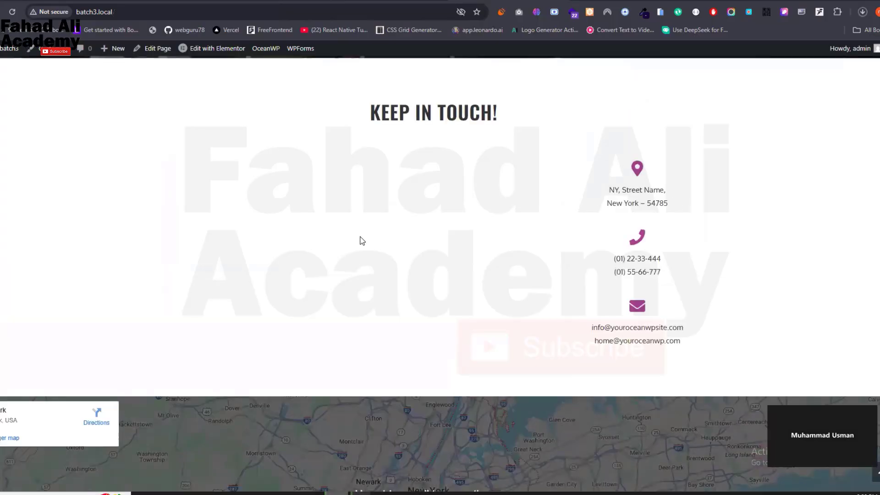
{"action": "scroll", "coordinate": [360, 237], "scroll_direction": "down", "scroll_amount": 3}
{"action": "scroll", "coordinate": [360, 237], "scroll_direction": "up", "scroll_amount": 3}
{"action": "scroll", "coordinate": [438, 249], "scroll_direction": "down", "scroll_amount": 3}
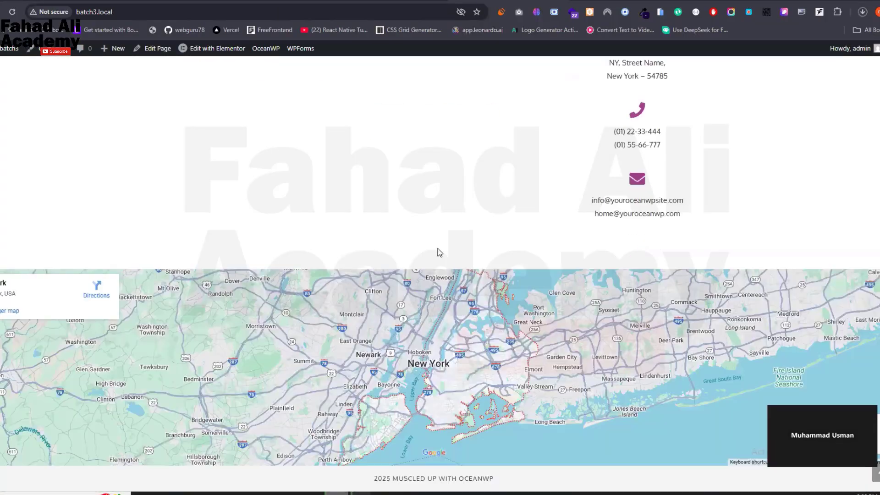
{"action": "scroll", "coordinate": [438, 249], "scroll_direction": "up", "scroll_amount": 20}
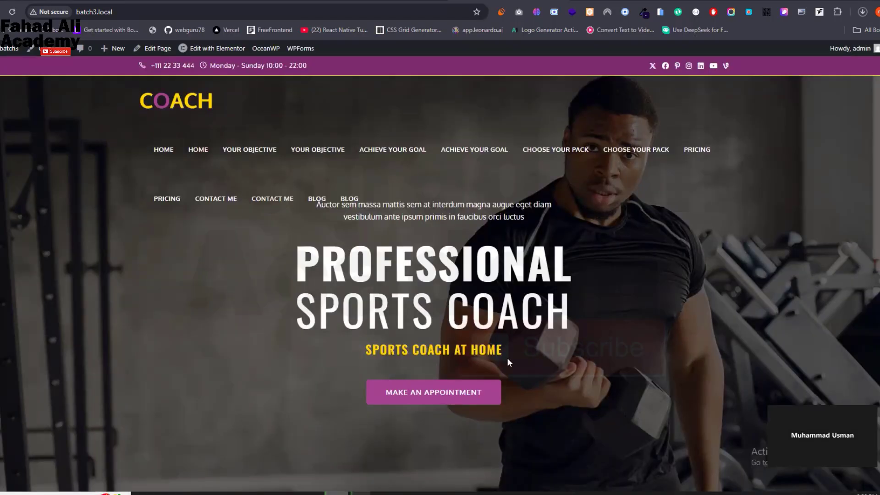
- Close the Blogger demo import dialog on the OceanWP page and return to the site's front page
{"action": "left_click", "coordinate": [265, 10]}
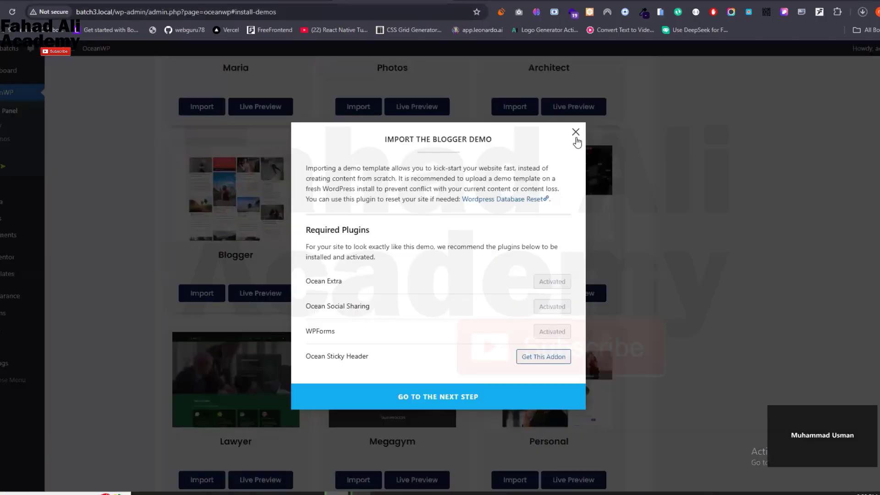
{"action": "left_click", "coordinate": [576, 133]}
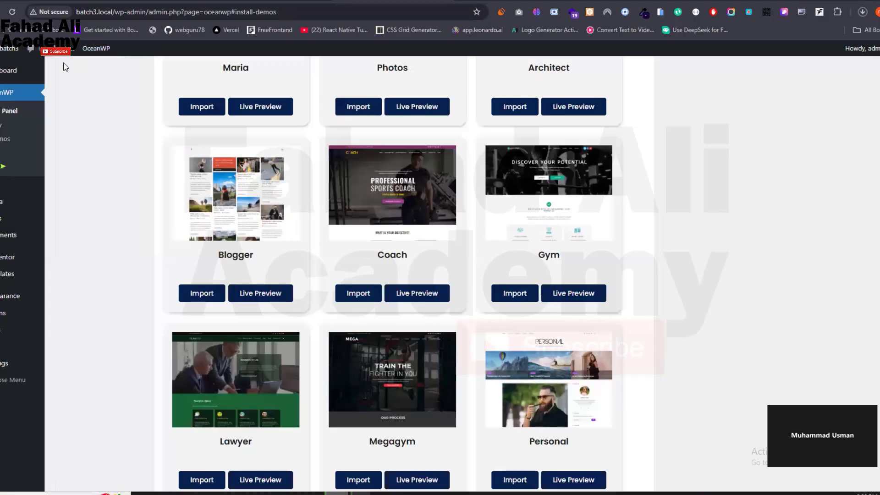
{"action": "mouse_move", "coordinate": [9, 49]}
{"action": "key", "text": "ctrl+Tab"}
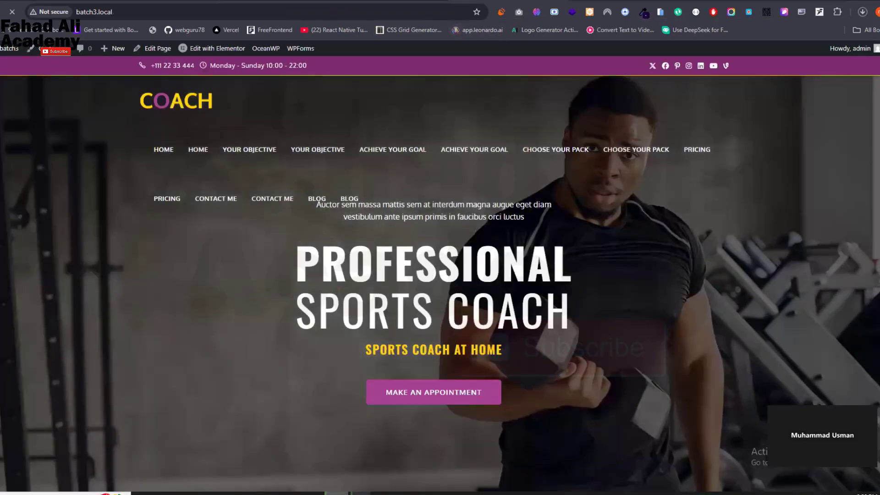
- View batch3.local in a new tab of the browser window holding WhatsApp, and return to the logged-in site window
{"action": "left_click", "coordinate": [326, 13]}
{"action": "key", "text": "ctrl+c"}
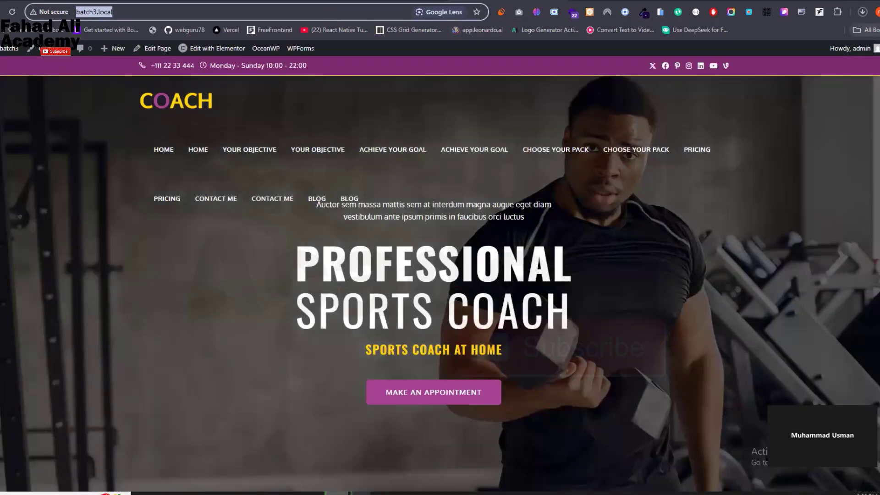
{"action": "left_click", "coordinate": [876, 11]}
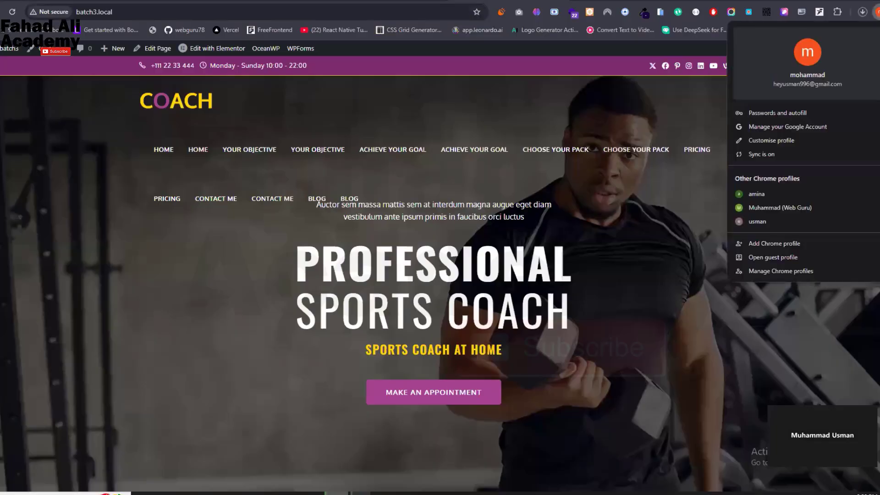
{"action": "left_click", "coordinate": [360, 494]}
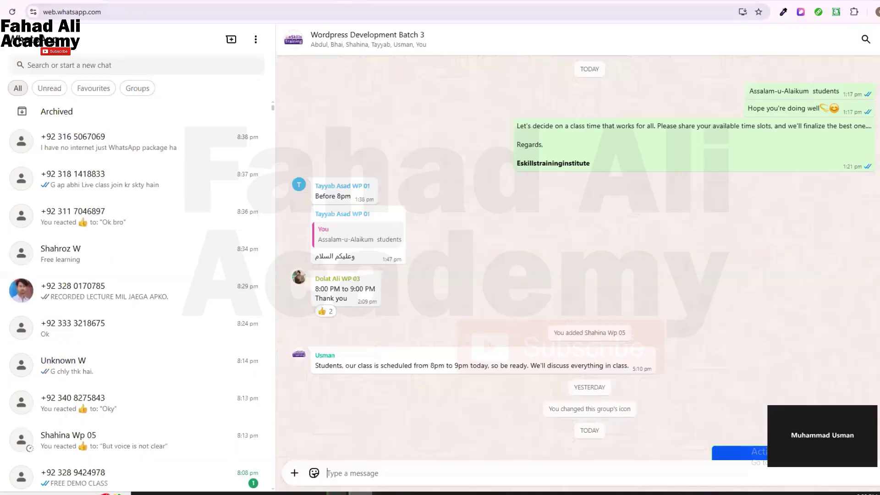
{"action": "key", "text": "ctrl+t"}
{"action": "key", "text": "ctrl+v"}
{"action": "key", "text": "Return"}
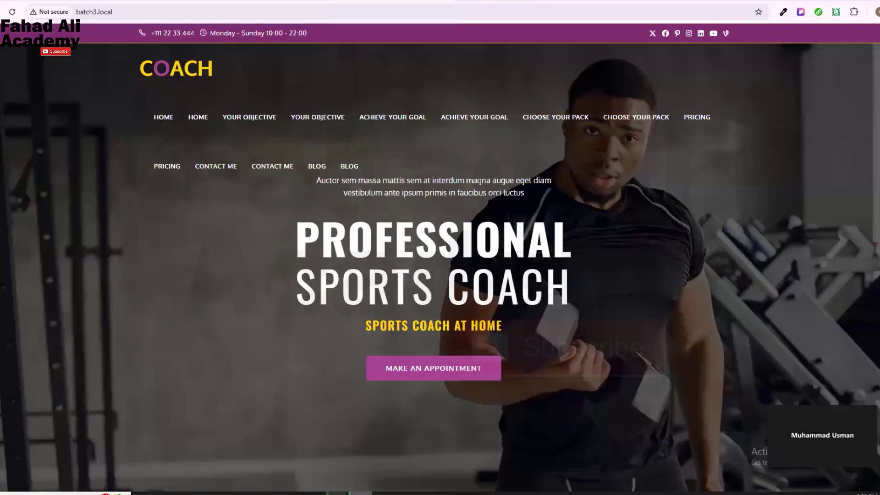
{"action": "key", "text": "ctrl+Tab"}
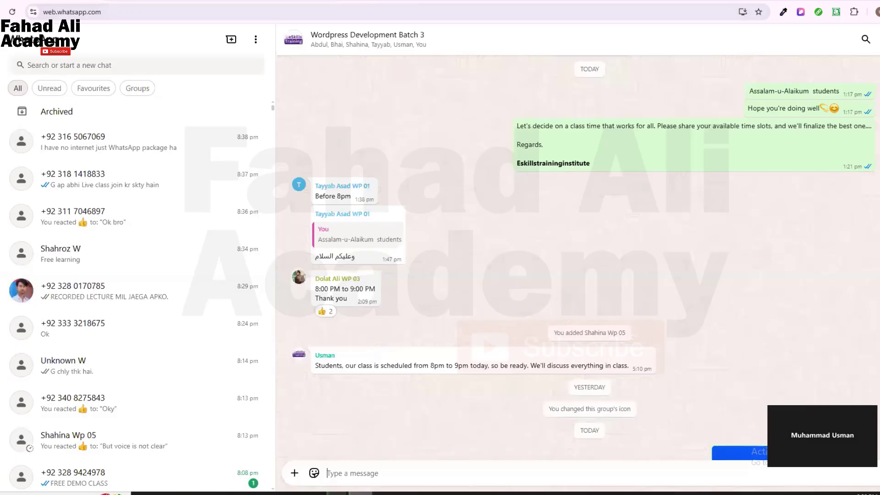
{"action": "key", "text": "alt+Tab"}
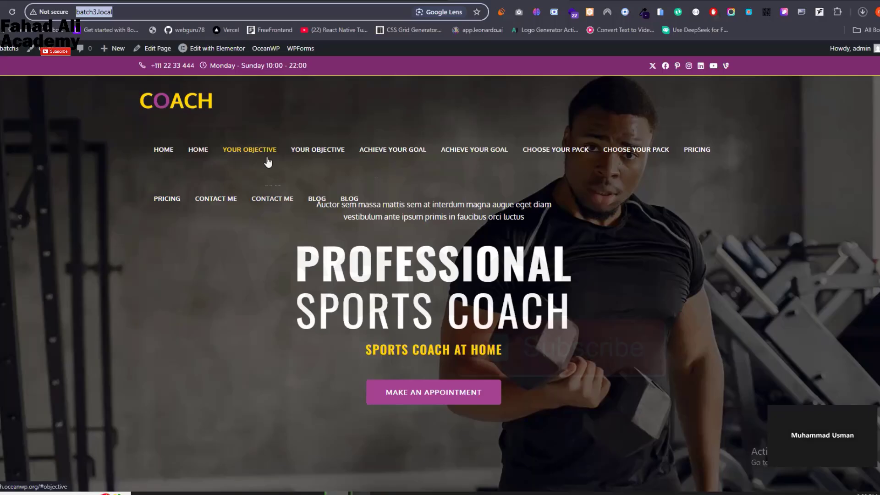
- Open the Menus page of the site's admin area and dismiss the Payment and Donation Forms notice
{"action": "left_click", "coordinate": [389, 1]}
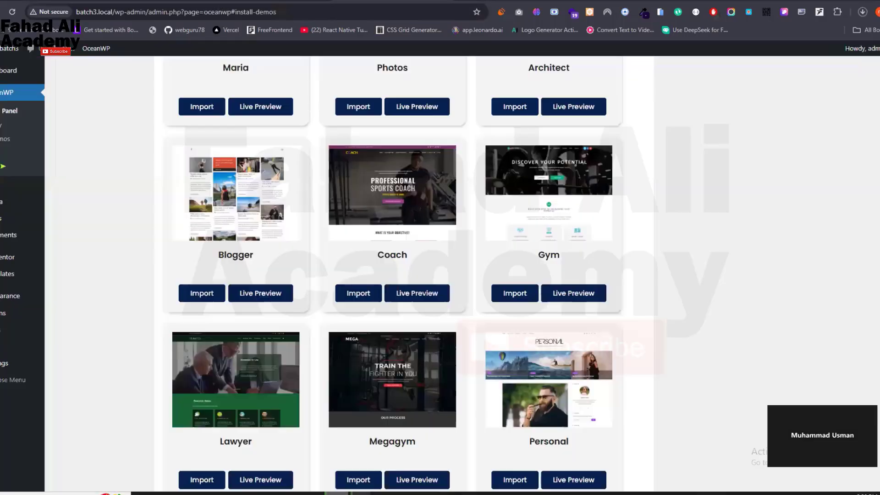
{"action": "mouse_move", "coordinate": [10, 296]}
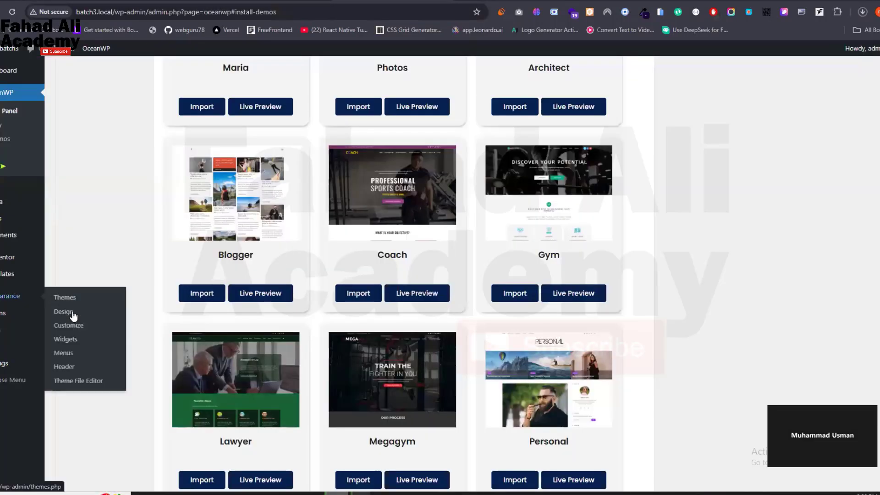
{"action": "left_click", "coordinate": [76, 356]}
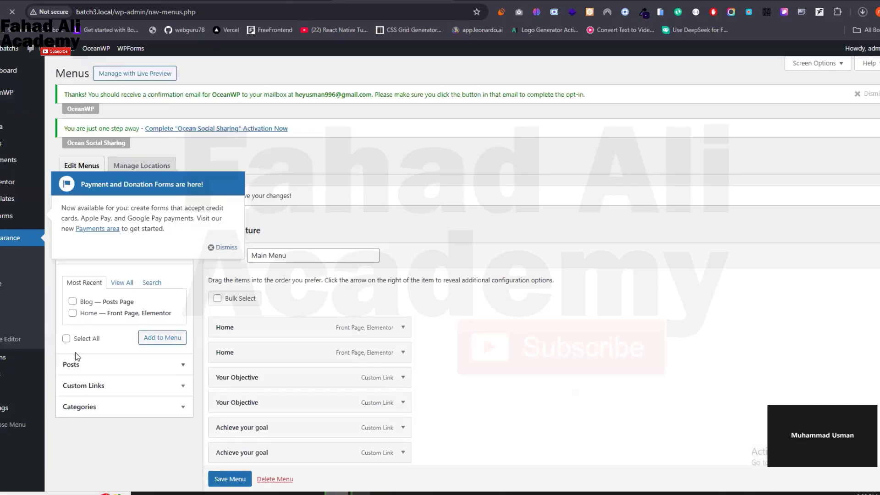
{"action": "scroll", "coordinate": [437, 334], "scroll_direction": "down", "scroll_amount": 1}
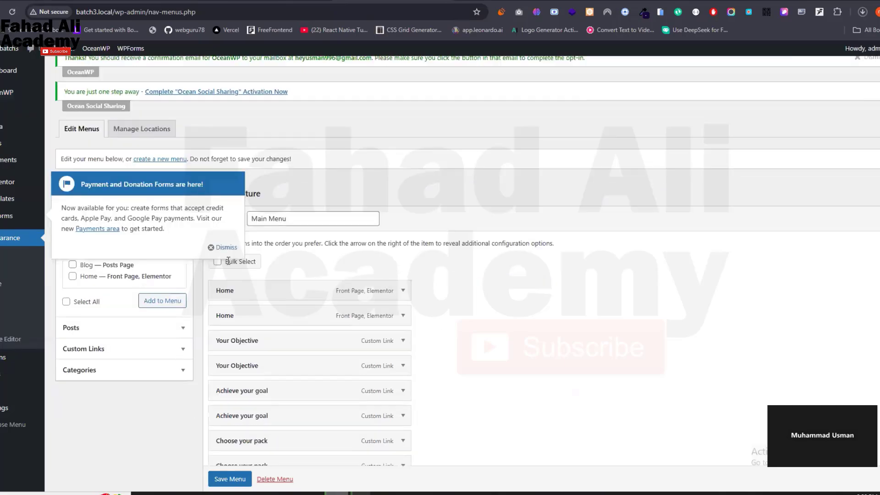
{"action": "scroll", "coordinate": [220, 252], "scroll_direction": "up", "scroll_amount": 1}
{"action": "left_click", "coordinate": [218, 247]}
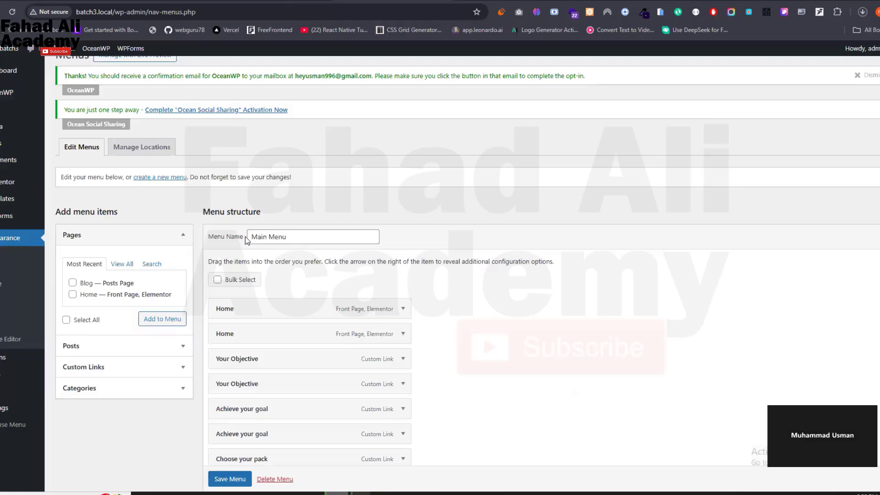
- Remove the second, duplicate Home item from the Main Menu structure
{"action": "left_click_drag", "start_coordinate": [246, 237], "coordinate": [264, 234]}
{"action": "scroll", "coordinate": [447, 279], "scroll_direction": "down", "scroll_amount": 2}
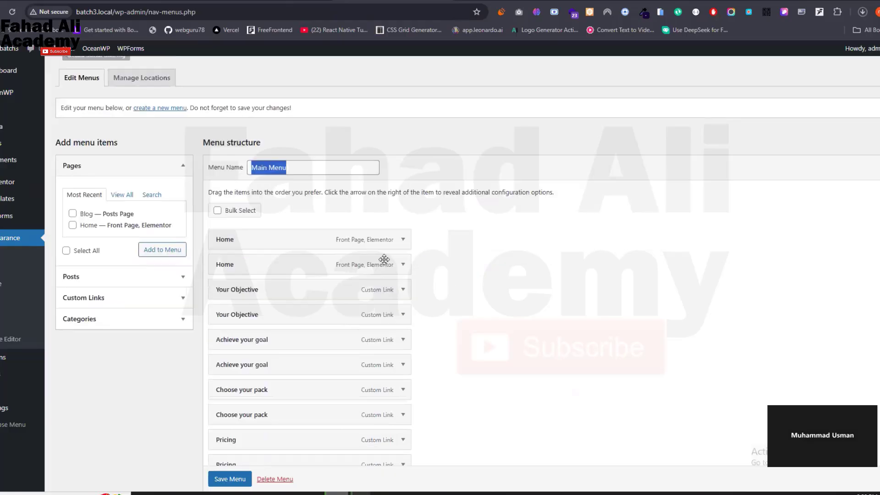
{"action": "scroll", "coordinate": [400, 260], "scroll_direction": "down", "scroll_amount": 1}
{"action": "left_click", "coordinate": [402, 254]}
{"action": "scroll", "coordinate": [268, 281], "scroll_direction": "down", "scroll_amount": 3}
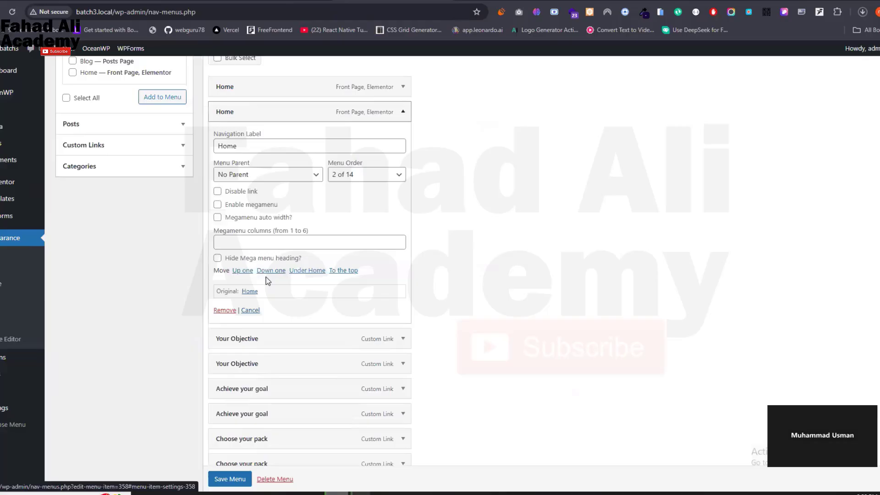
{"action": "left_click", "coordinate": [228, 309]}
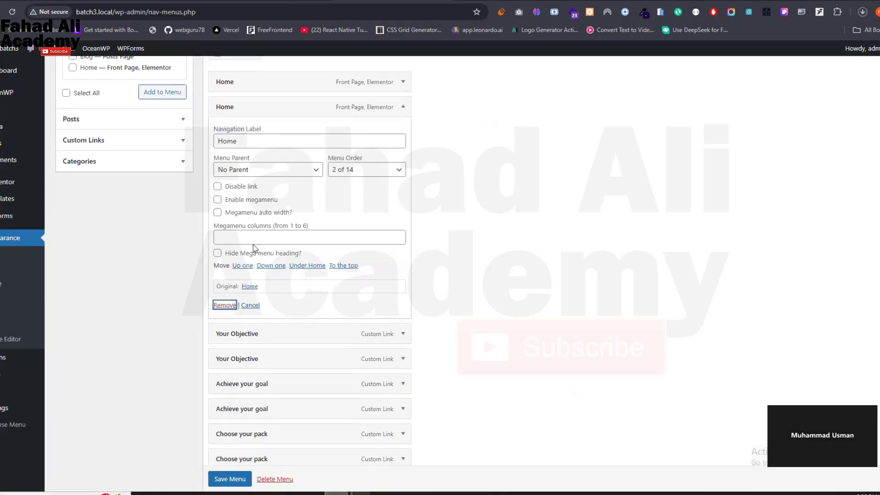
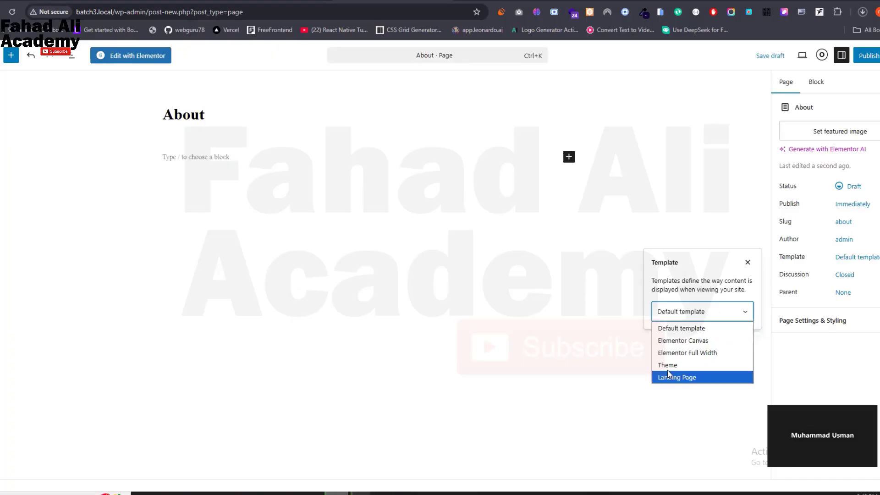
- Assign the Theme template to the new About page and publish it
{"action": "left_click", "coordinate": [685, 368]}
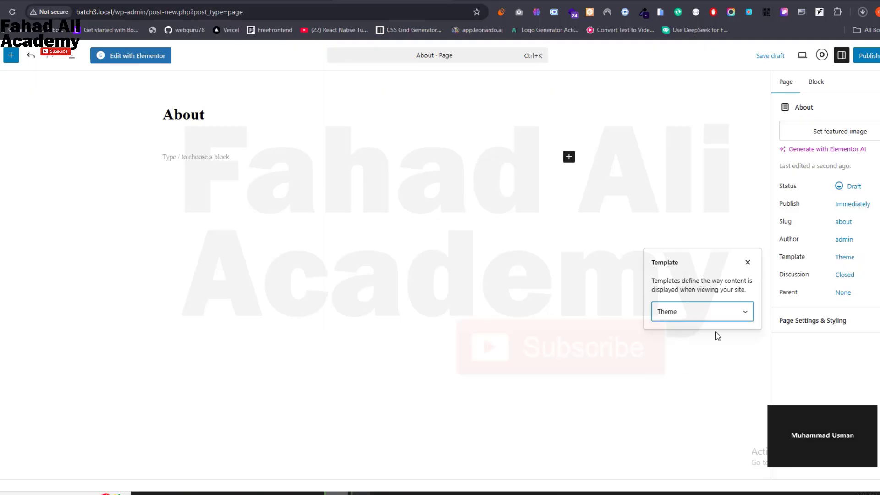
{"action": "left_click", "coordinate": [869, 62]}
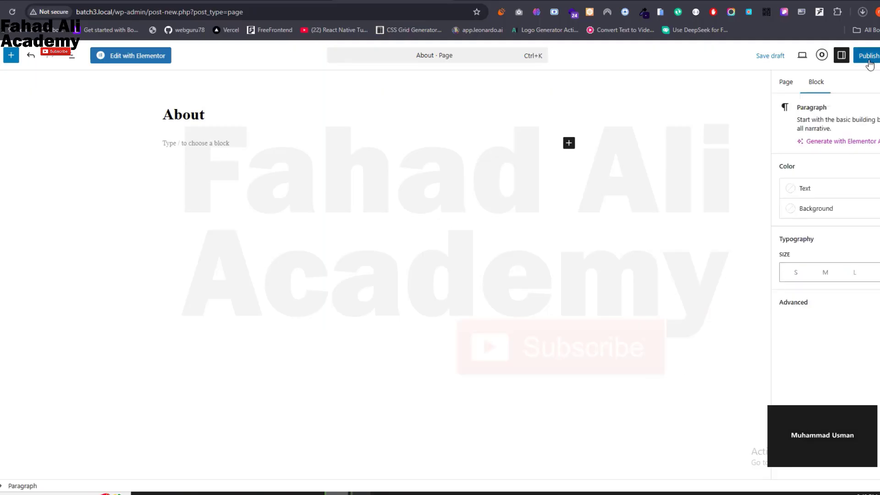
{"action": "left_click", "coordinate": [872, 62]}
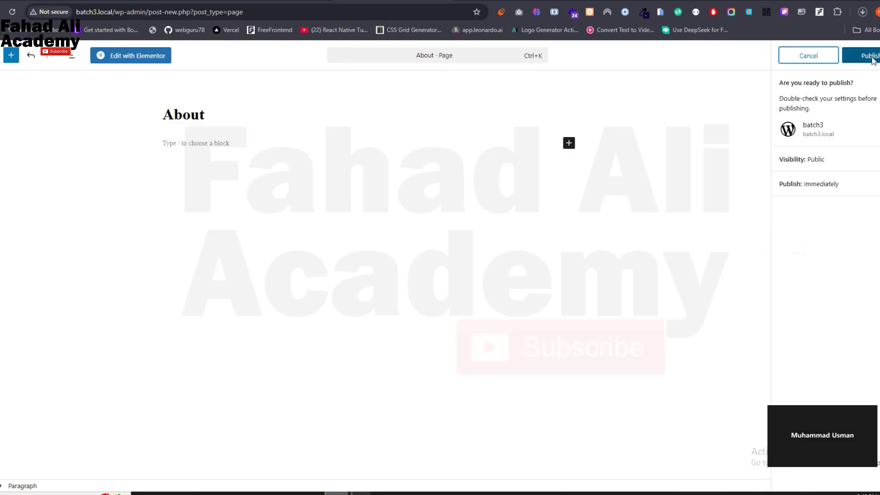
{"action": "left_click", "coordinate": [871, 57]}
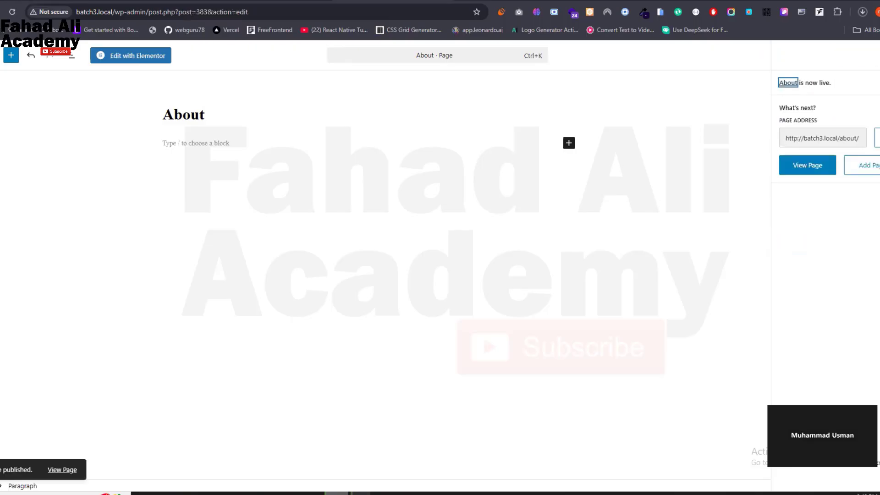
- View the published About page, look down through its sidebar content and return to the page editor
{"action": "left_click", "coordinate": [809, 166]}
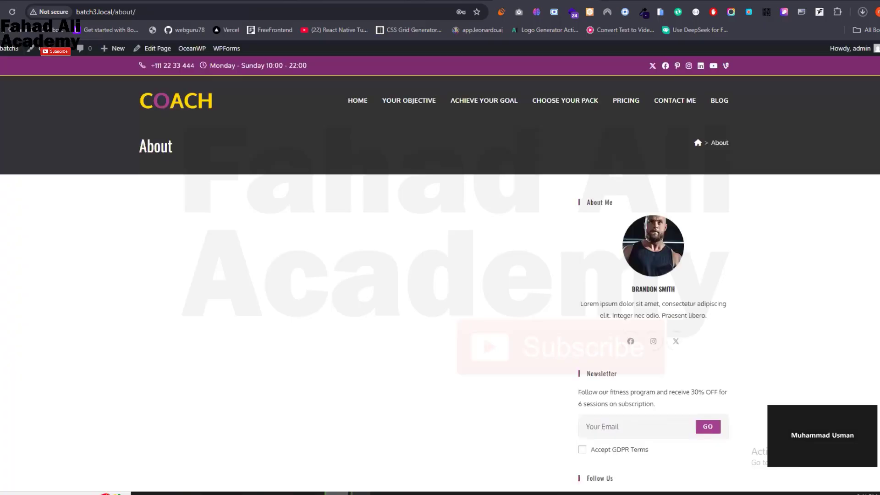
{"action": "scroll", "coordinate": [689, 194], "scroll_direction": "down", "scroll_amount": 2}
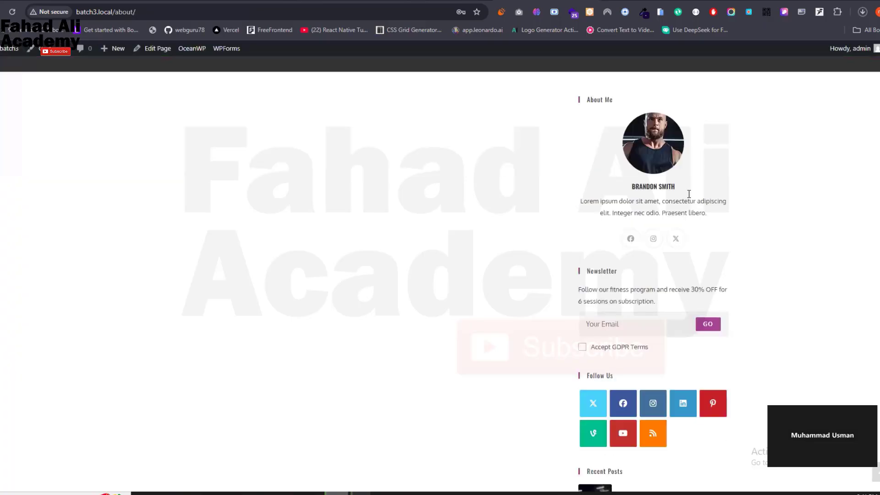
{"action": "scroll", "coordinate": [689, 194], "scroll_direction": "down", "scroll_amount": 2}
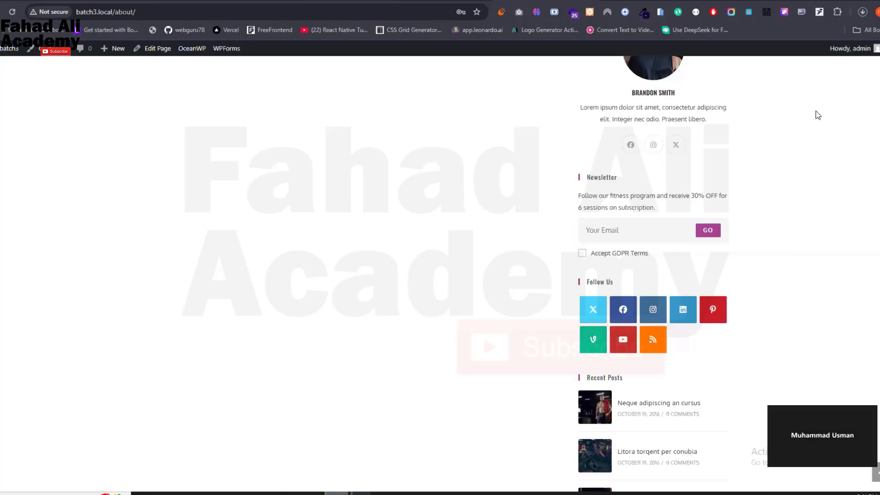
{"action": "key", "text": "ctrl+w"}
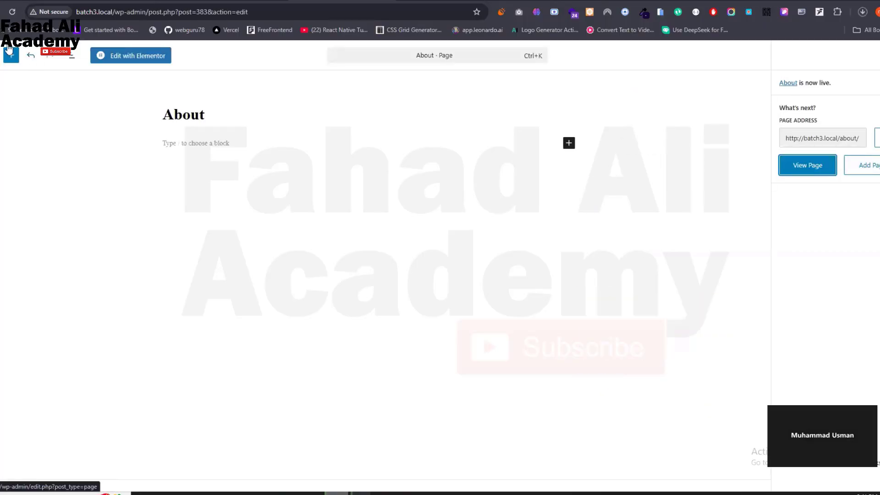
- Change the About page's template to Elementor Full Width and save the page
{"action": "left_click", "coordinate": [248, 120]}
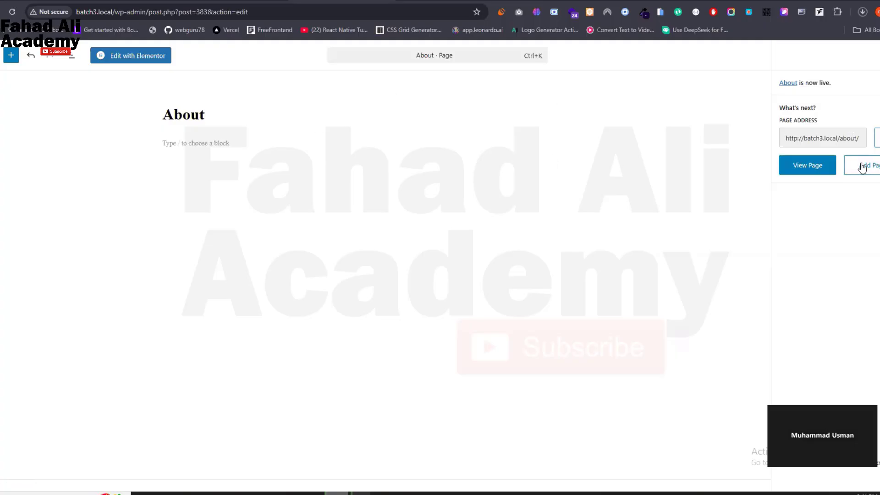
{"action": "left_click", "coordinate": [821, 169]}
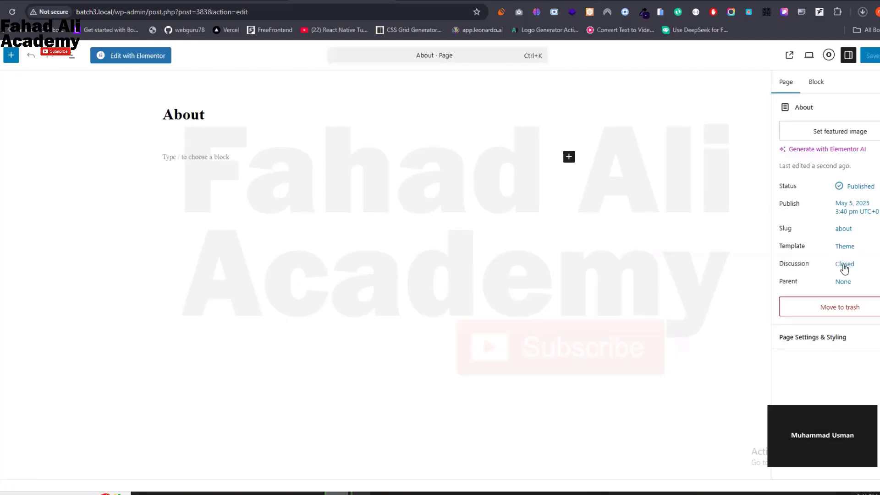
{"action": "left_click", "coordinate": [845, 264]}
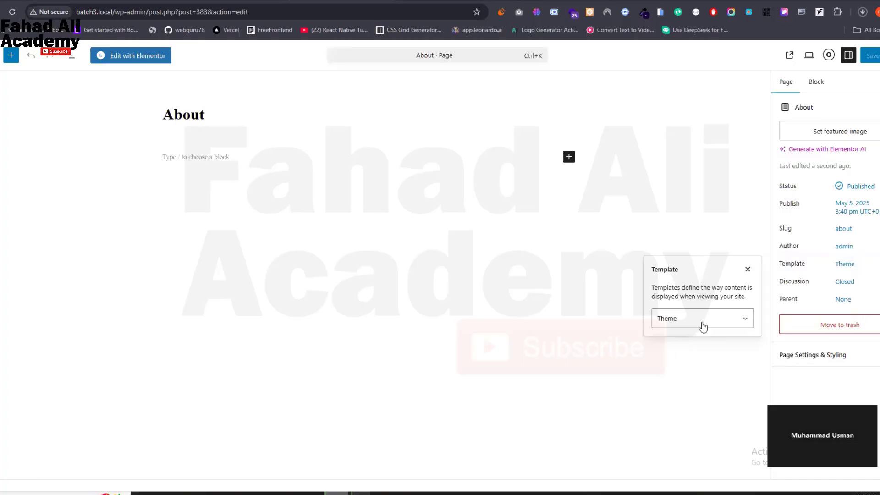
{"action": "left_click", "coordinate": [701, 319]}
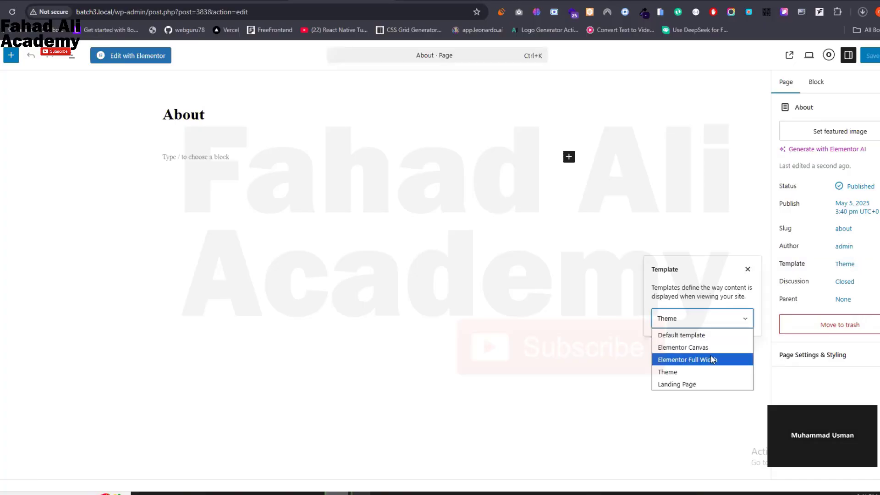
{"action": "left_click", "coordinate": [712, 360]}
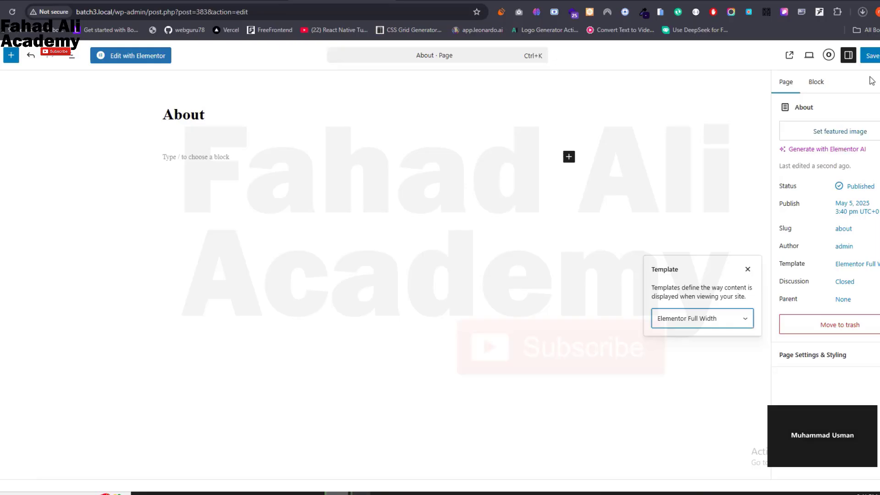
{"action": "left_click", "coordinate": [873, 57]}
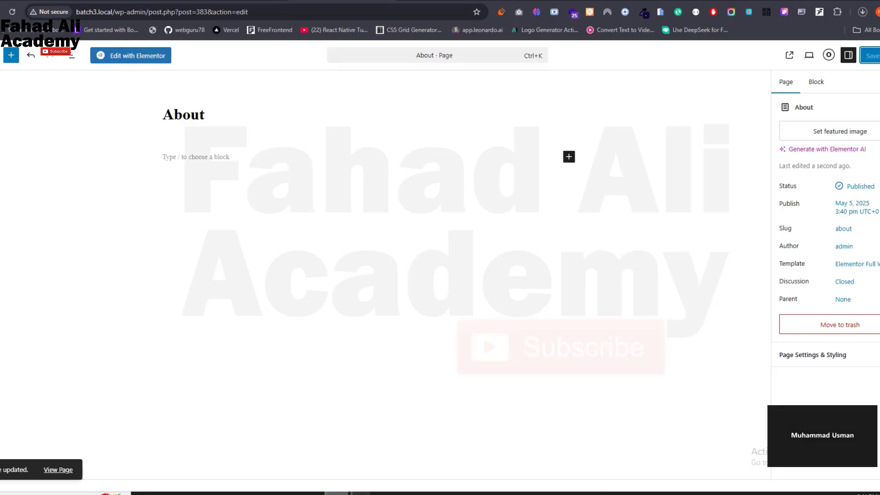
- Reload the live About page to check its layout and view the site's home page
{"action": "key", "text": "ctrl+Tab"}
{"action": "left_click", "coordinate": [12, 14]}
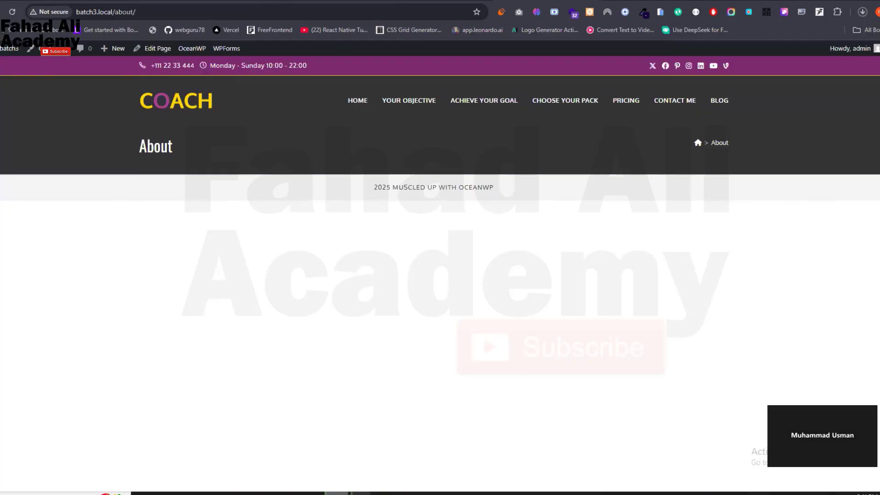
{"action": "left_click", "coordinate": [343, 0]}
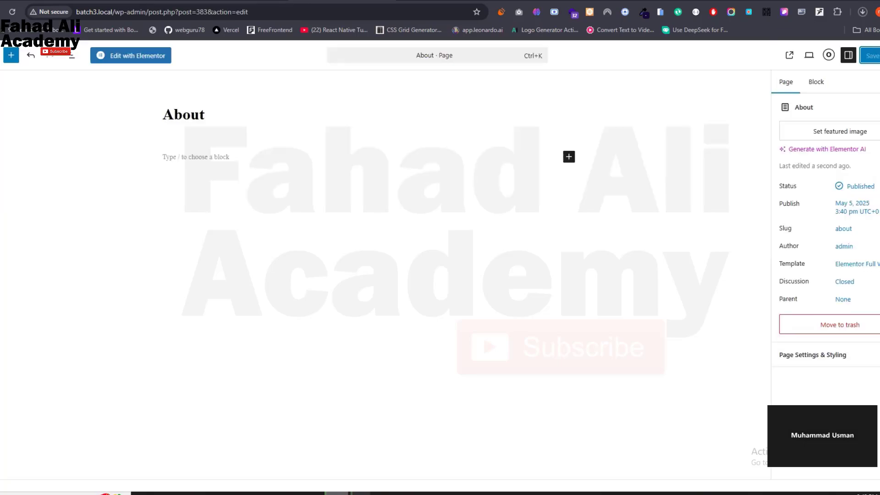
{"action": "left_click", "coordinate": [444, 1]}
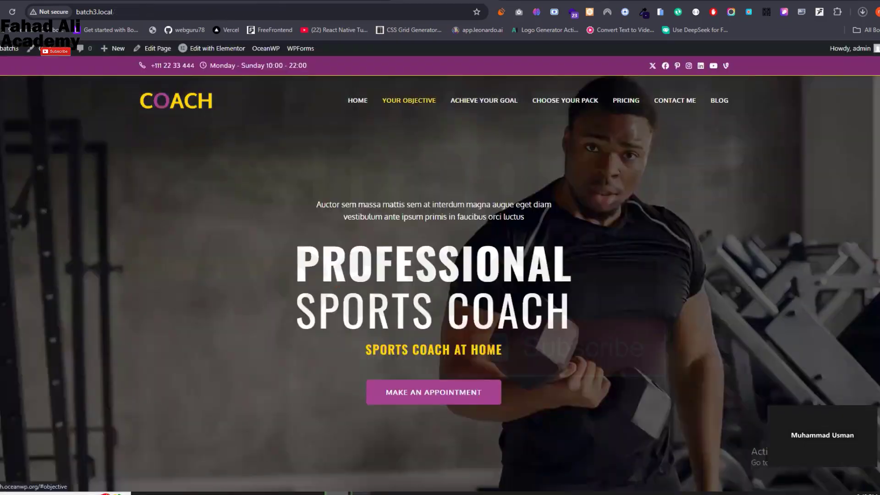
- Reload the Menus page, add the About page to the Main Menu directly below Your Objective and save the menu
{"action": "left_click", "coordinate": [343, 1]}
{"action": "key", "text": "ctrl+r"}
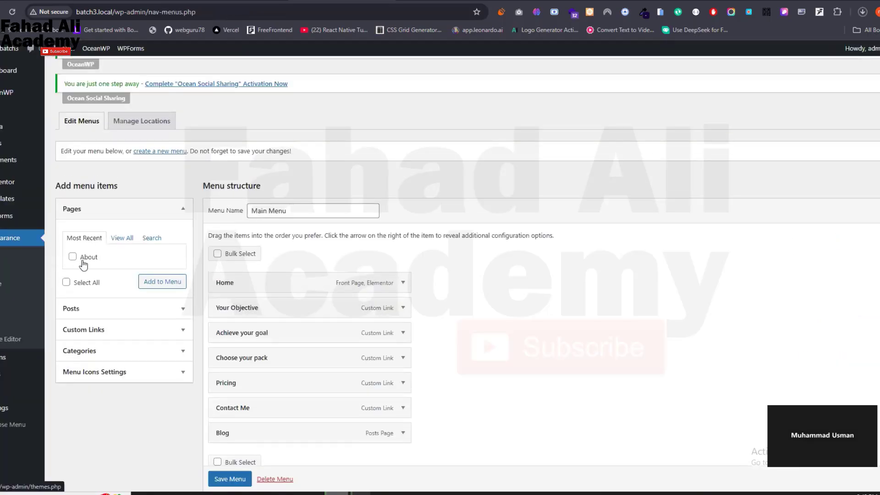
{"action": "left_click", "coordinate": [74, 258]}
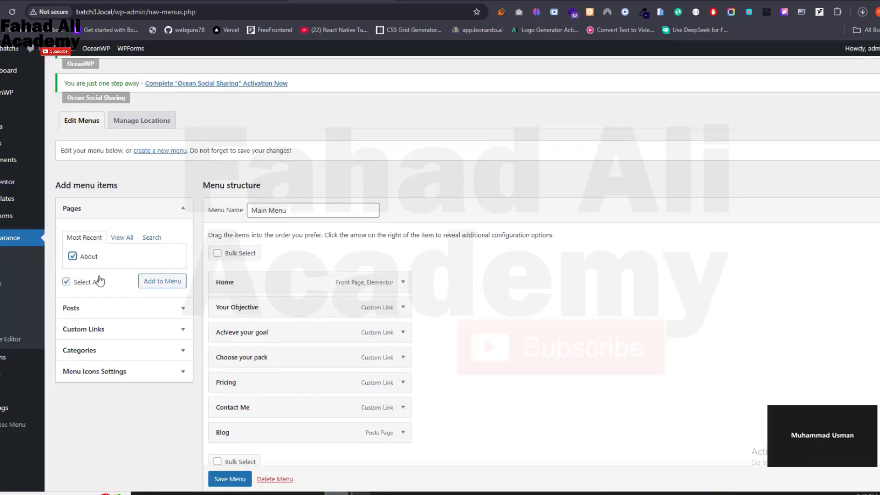
{"action": "scroll", "coordinate": [142, 321], "scroll_direction": "down", "scroll_amount": 3}
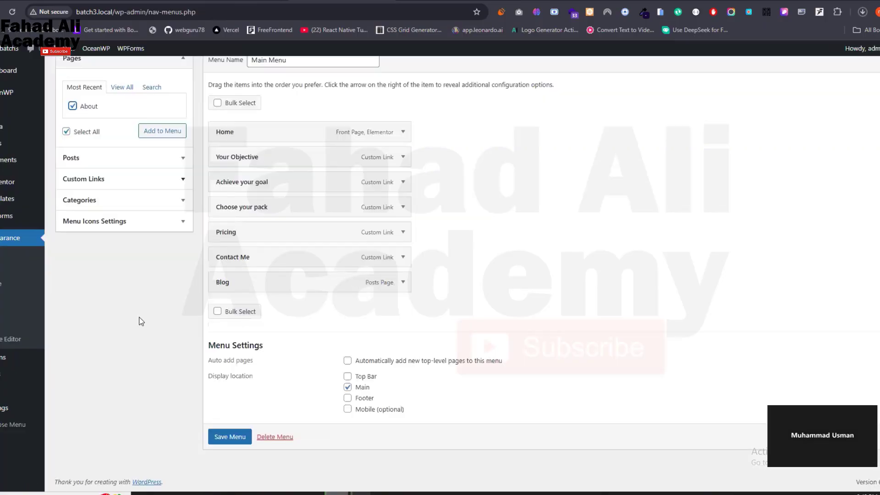
{"action": "left_click", "coordinate": [161, 132]}
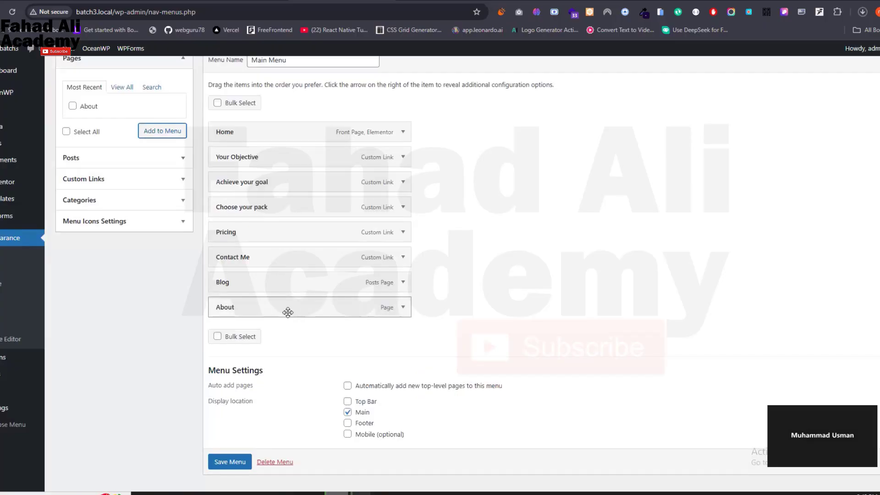
{"action": "left_click_drag", "start_coordinate": [288, 312], "coordinate": [231, 205]}
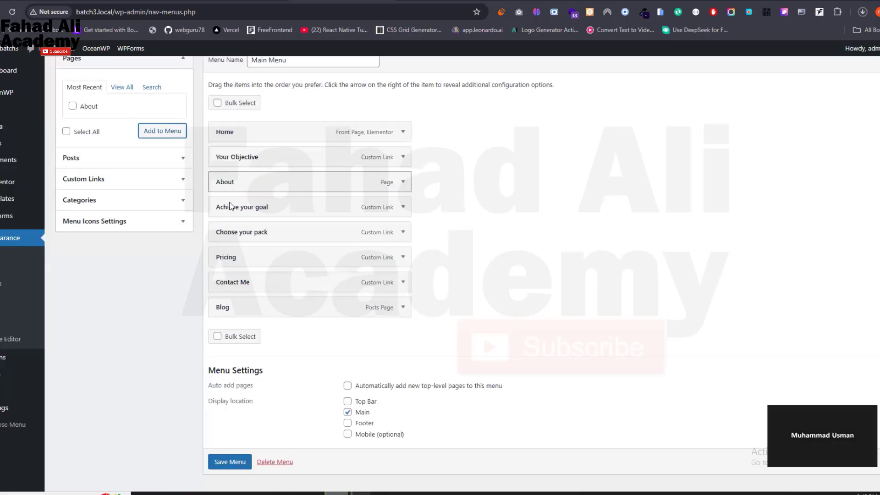
{"action": "left_click", "coordinate": [242, 458]}
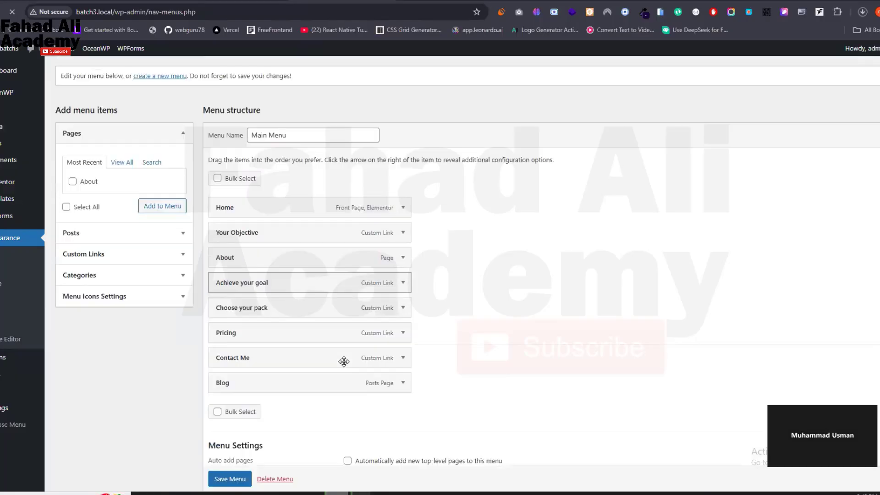
- Turn on automatic adding of new top-level pages to the Main Menu and check the home page's navigation
{"action": "scroll", "coordinate": [386, 409], "scroll_direction": "down", "scroll_amount": 2}
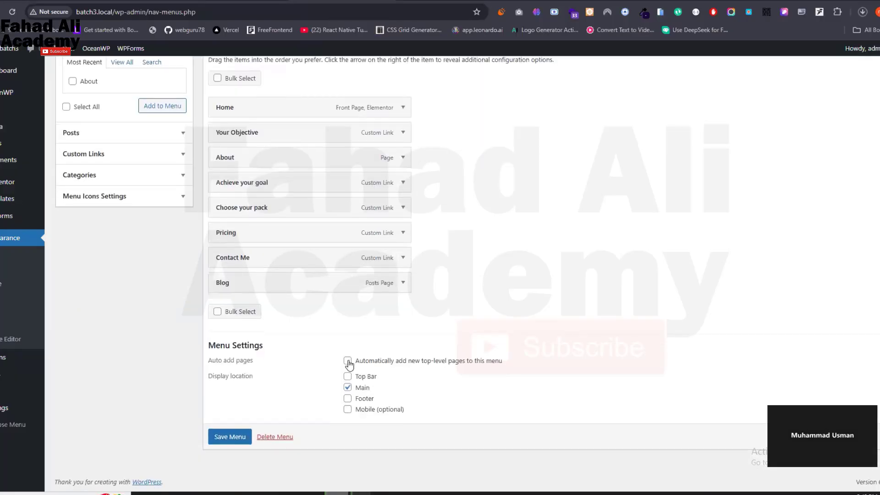
{"action": "left_click", "coordinate": [348, 361]}
{"action": "scroll", "coordinate": [139, 220], "scroll_direction": "up", "scroll_amount": 2}
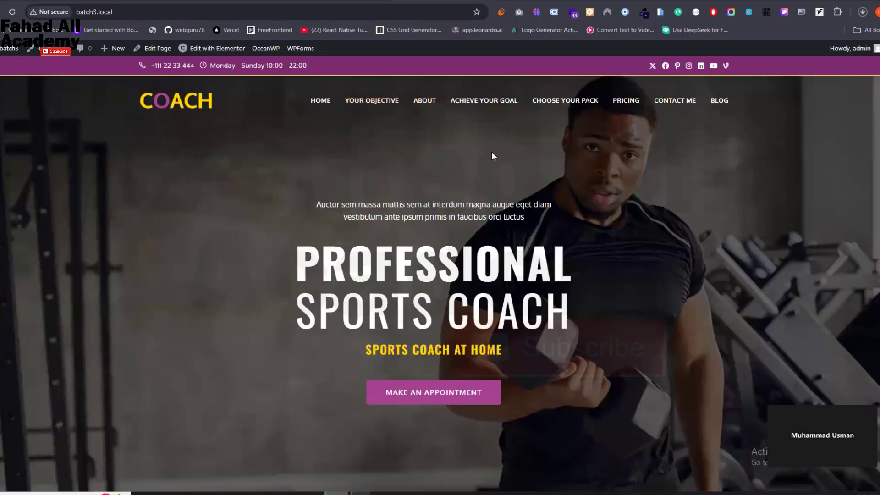
{"action": "left_click", "coordinate": [341, 1]}
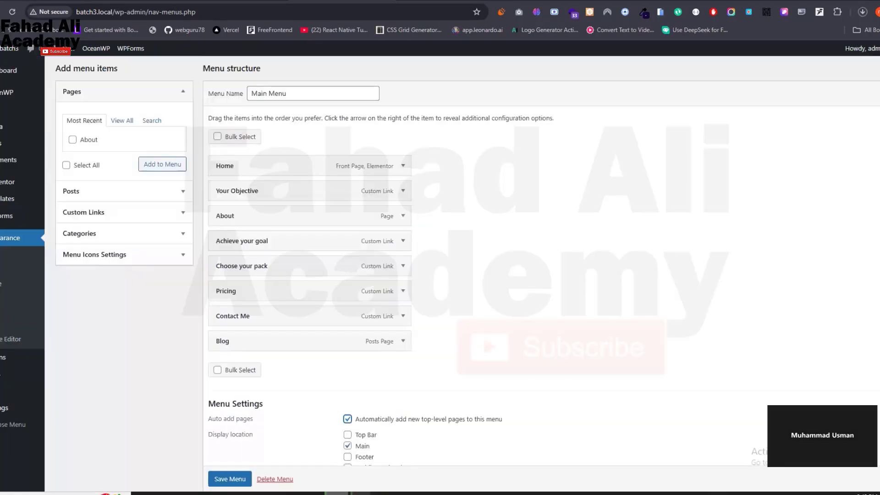
- Move About below Home, nest Achieve your goal, Choose your pack and Pricing under Your Objective, and save the menu
{"action": "left_click_drag", "start_coordinate": [273, 216], "coordinate": [253, 193]}
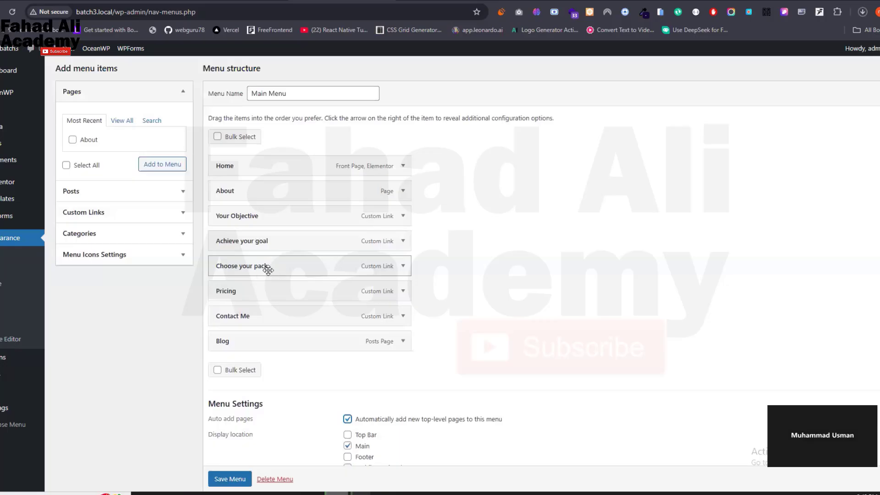
{"action": "left_click_drag", "start_coordinate": [260, 242], "coordinate": [291, 293]}
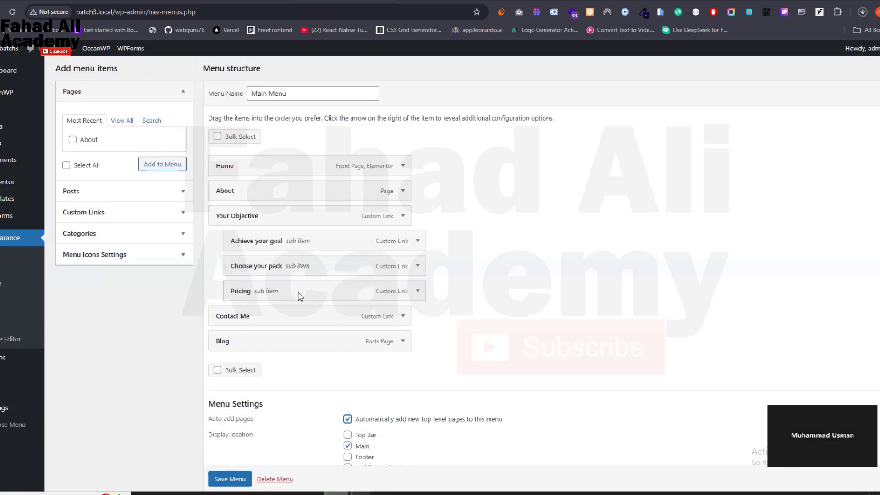
{"action": "scroll", "coordinate": [261, 391], "scroll_direction": "down", "scroll_amount": 1}
{"action": "scroll", "coordinate": [258, 398], "scroll_direction": "down", "scroll_amount": 1}
{"action": "left_click", "coordinate": [236, 436]}
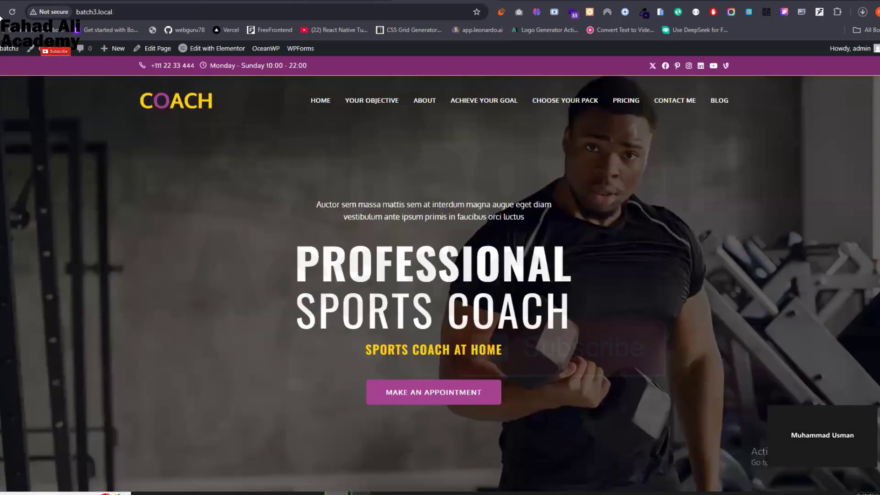
- Reload the home page and check its navigation, including the Your Objective dropdown
{"action": "left_click", "coordinate": [8, 14]}
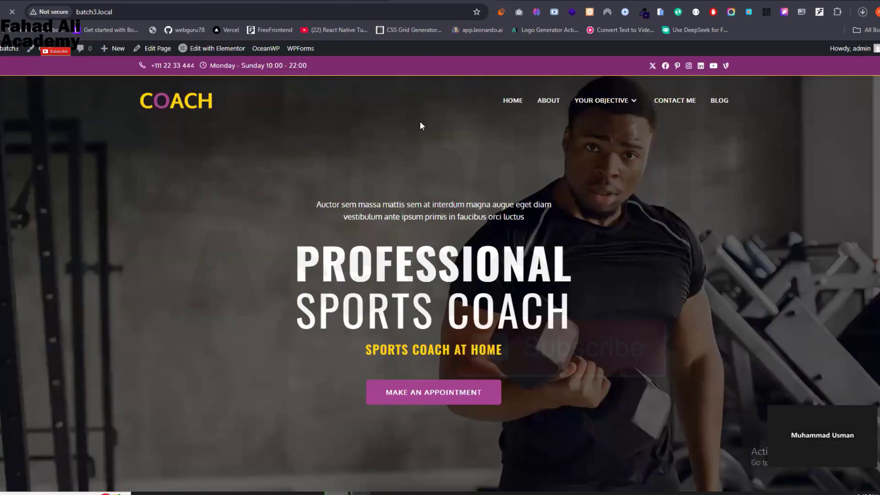
{"action": "mouse_move", "coordinate": [625, 101]}
{"action": "scroll", "coordinate": [393, 176], "scroll_direction": "down", "scroll_amount": 2}
{"action": "scroll", "coordinate": [392, 176], "scroll_direction": "up", "scroll_amount": 2}
- Open the home page in the Elementor editor, skipping the AI notification, and look over its sections
{"action": "left_click", "coordinate": [217, 51]}
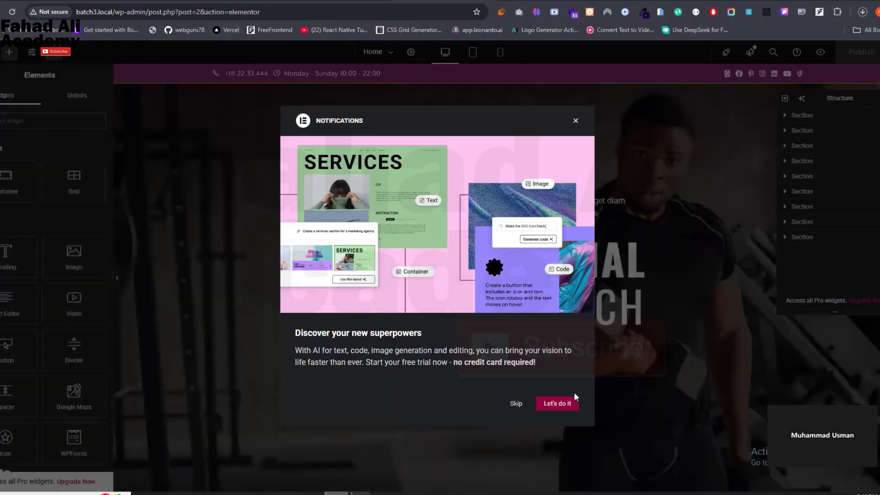
{"action": "left_click", "coordinate": [510, 401]}
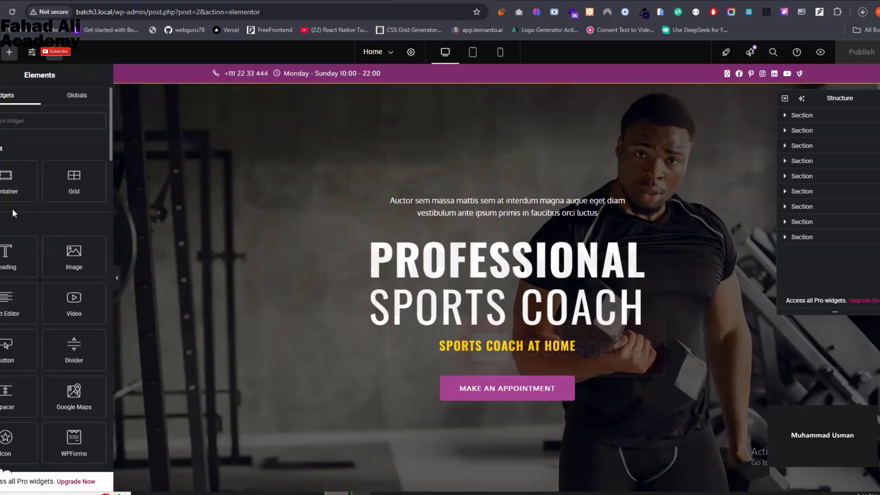
{"action": "scroll", "coordinate": [428, 252], "scroll_direction": "down", "scroll_amount": 10}
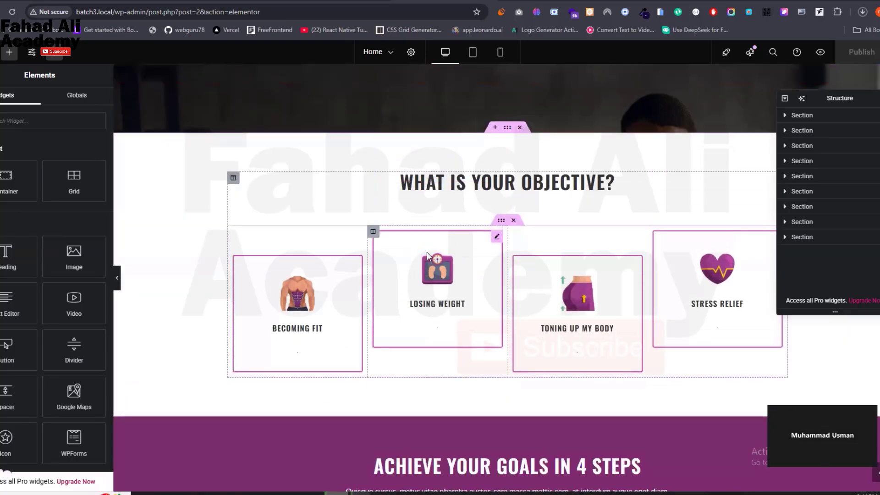
{"action": "scroll", "coordinate": [427, 253], "scroll_direction": "down", "scroll_amount": 5}
{"action": "scroll", "coordinate": [428, 253], "scroll_direction": "up", "scroll_amount": 8}
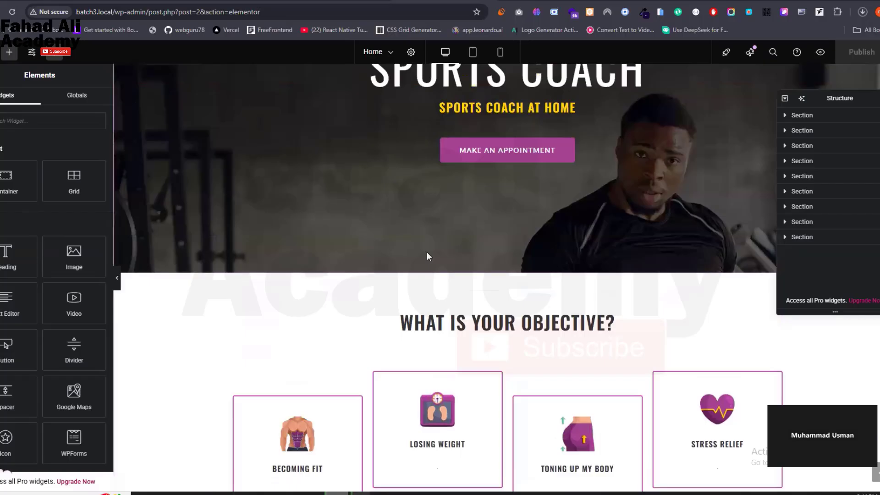
- Delete the five sections below the hero, from What Is Your Objective? through Pricing Plans
{"action": "scroll", "coordinate": [427, 256], "scroll_direction": "down", "scroll_amount": 1}
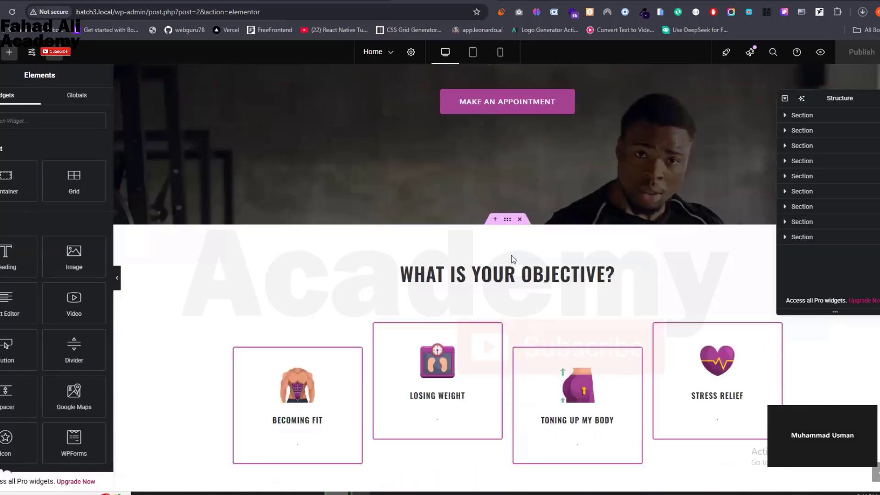
{"action": "left_click", "coordinate": [520, 219]}
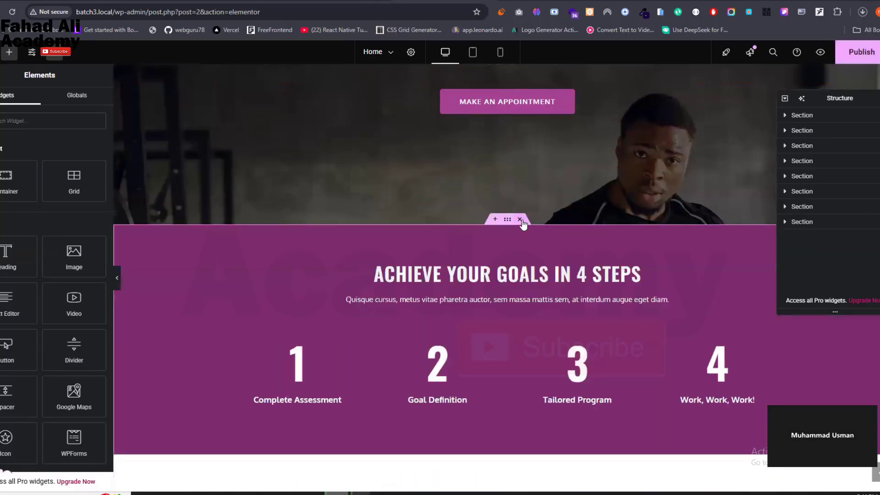
{"action": "left_click", "coordinate": [522, 222]}
{"action": "left_click", "coordinate": [520, 219]}
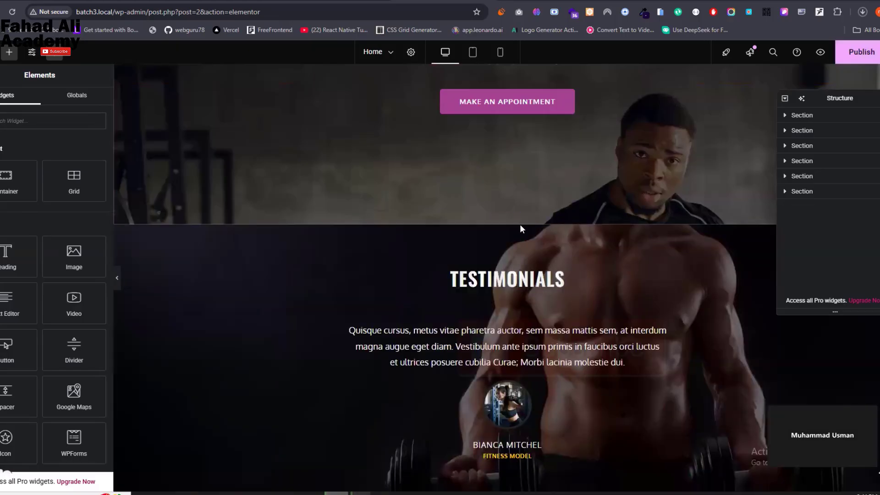
{"action": "left_click", "coordinate": [521, 219]}
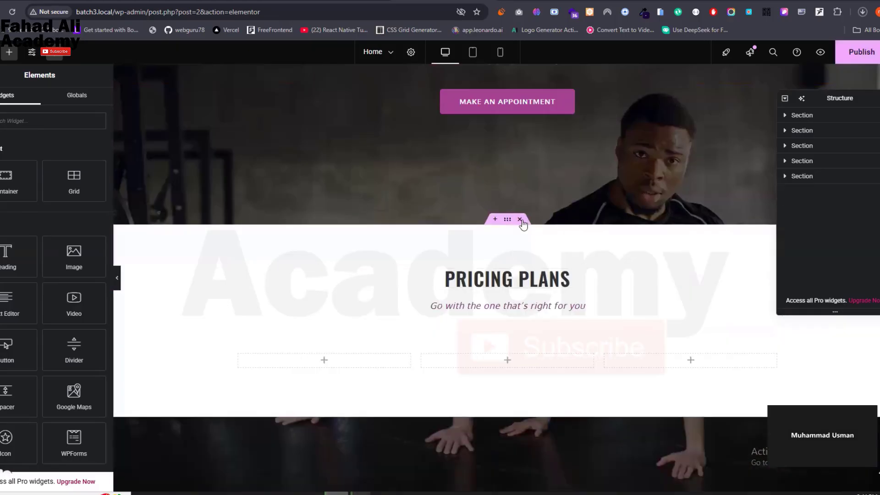
{"action": "left_click", "coordinate": [522, 219]}
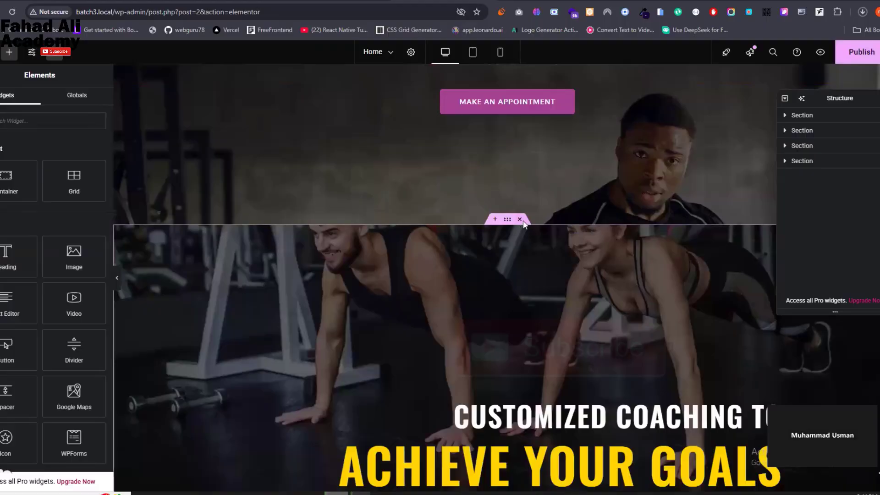
- Delete the three remaining sections below the hero, including the Achieve Your Goals banner and the New York map
{"action": "left_click", "coordinate": [520, 220]}
{"action": "left_click", "coordinate": [519, 220]}
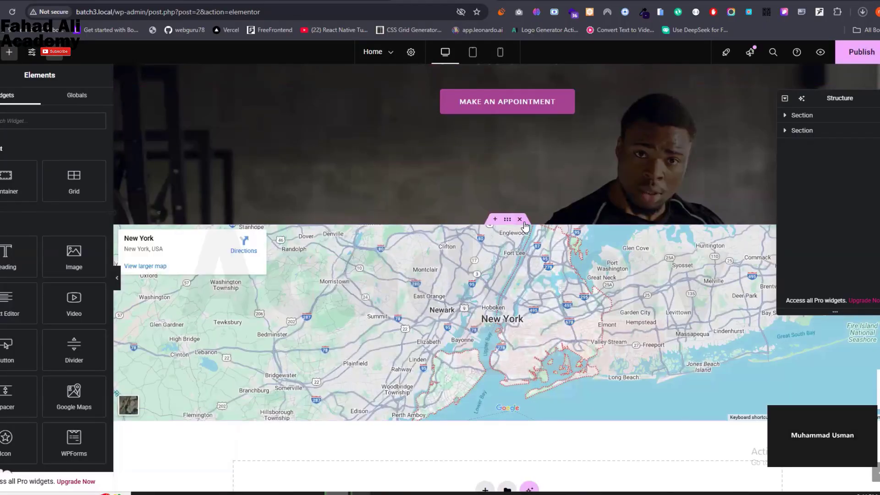
{"action": "left_click", "coordinate": [520, 220]}
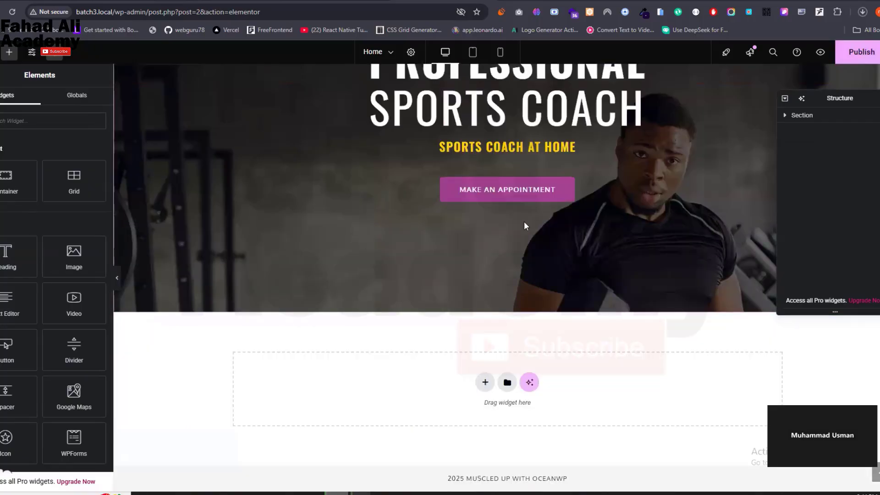
- Open the layout choices for a new container below the hero and glance at the Charitee template for reference
{"action": "left_click", "coordinate": [485, 382]}
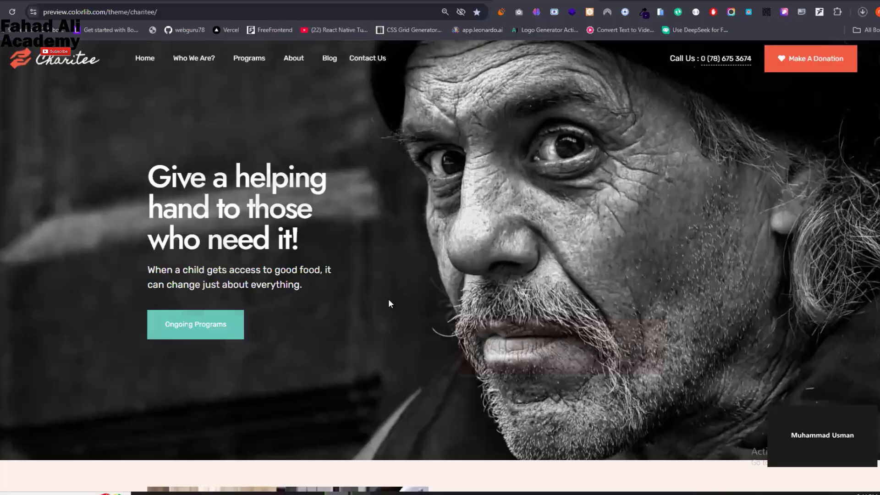
{"action": "scroll", "coordinate": [388, 304], "scroll_direction": "down", "scroll_amount": 2}
{"action": "scroll", "coordinate": [389, 303], "scroll_direction": "up", "scroll_amount": 2}
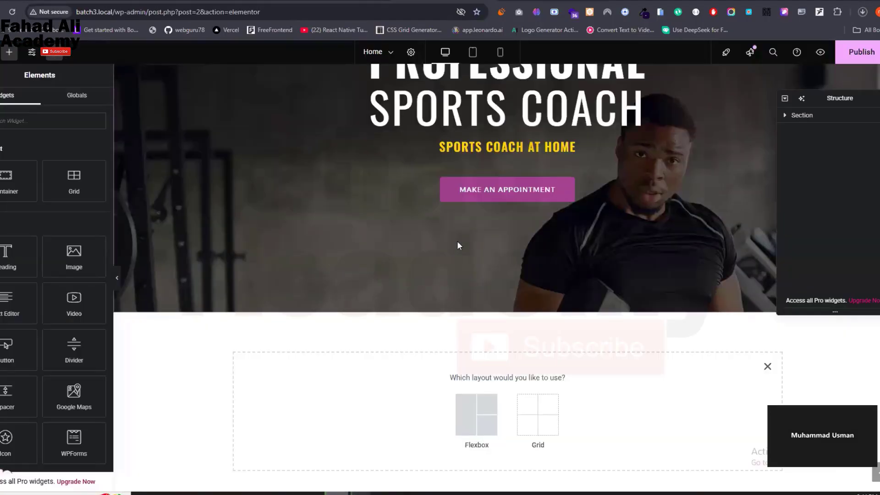
{"action": "scroll", "coordinate": [458, 241], "scroll_direction": "up", "scroll_amount": 4}
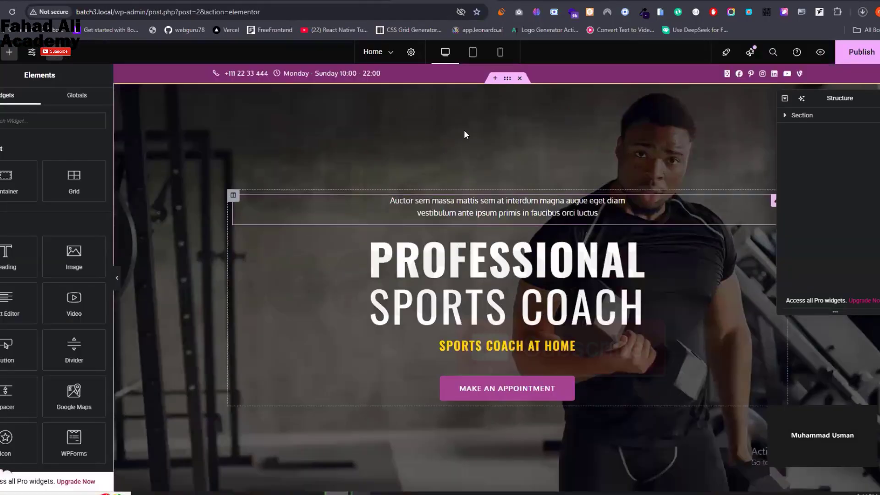
- Expand the hero section and its column in the structure tree and inspect the appointment button and main title heading
{"action": "mouse_move", "coordinate": [507, 80]}
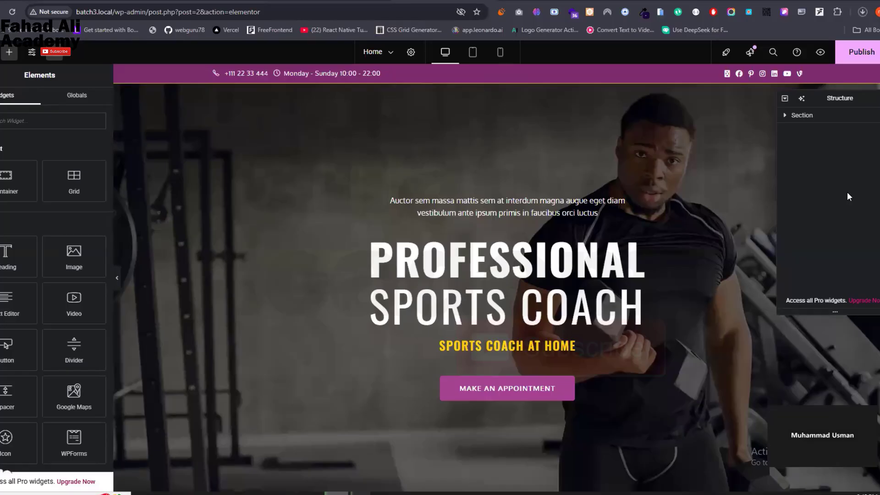
{"action": "left_click", "coordinate": [785, 116]}
{"action": "left_click", "coordinate": [789, 130]}
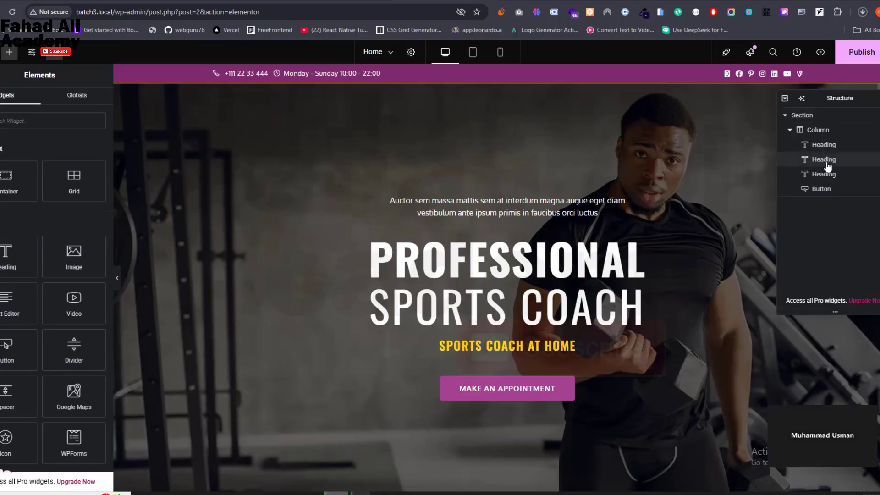
{"action": "left_click", "coordinate": [821, 189]}
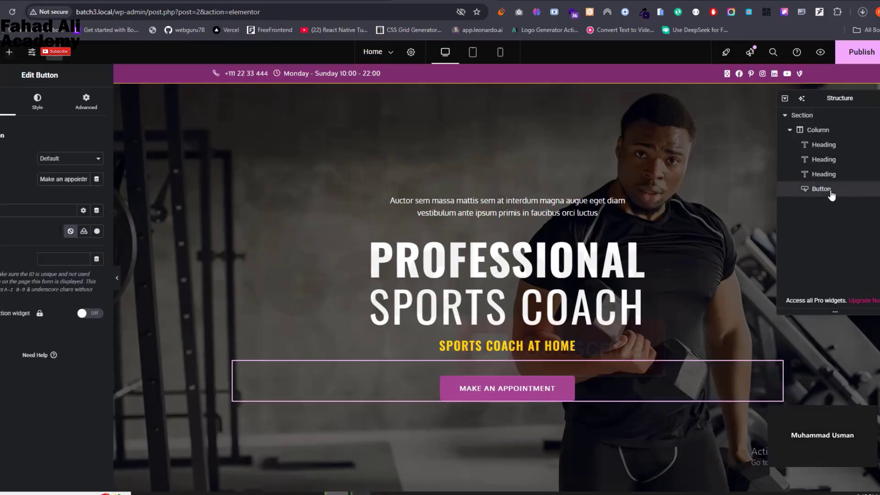
{"action": "left_click", "coordinate": [826, 160]}
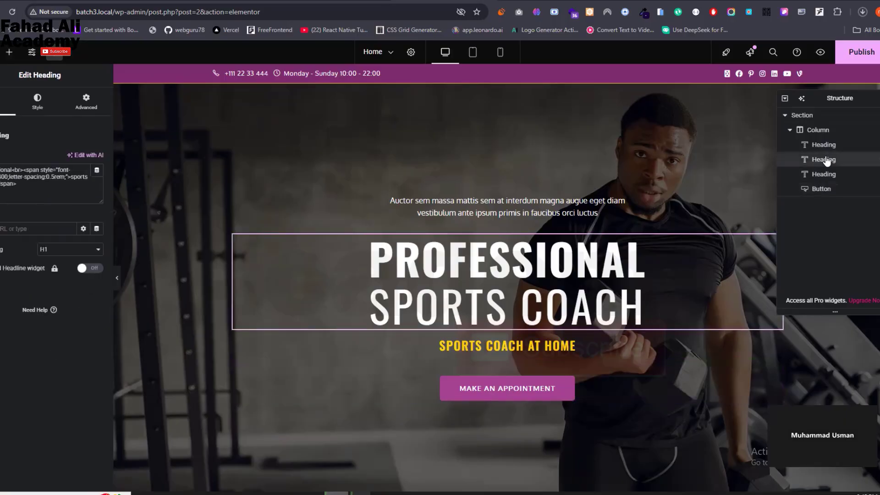
- Close the Structure navigator, reopen it, and close it again
{"action": "left_click", "coordinate": [879, 98]}
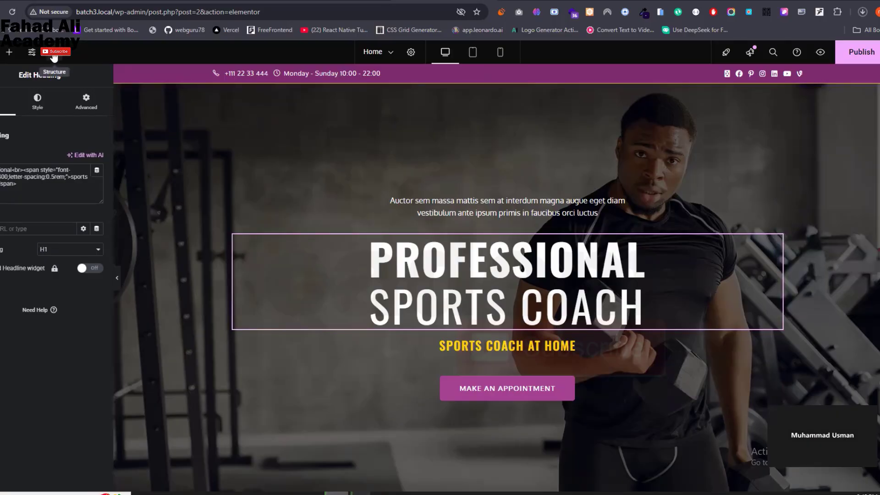
{"action": "left_click", "coordinate": [54, 58]}
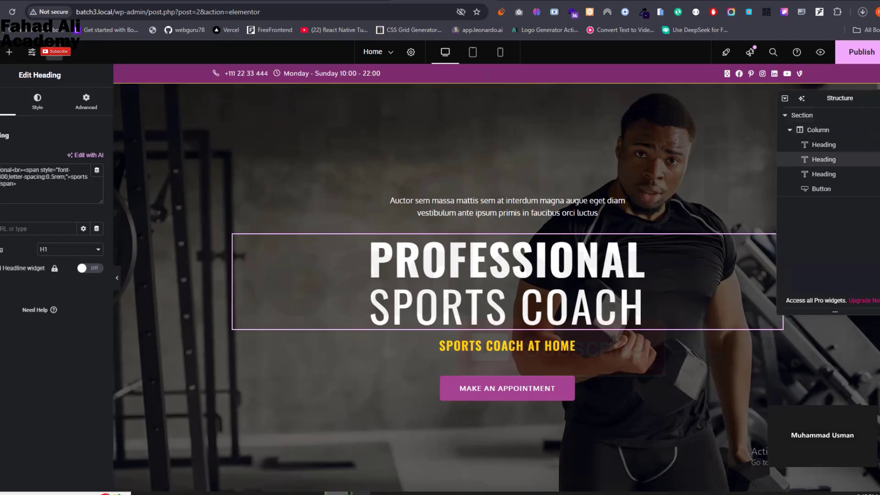
{"action": "left_click", "coordinate": [879, 98]}
- Switch to the Charitee template and look through its sections and the image options of the Donate Vitamin B12 Program card
{"action": "left_click", "coordinate": [550, 0]}
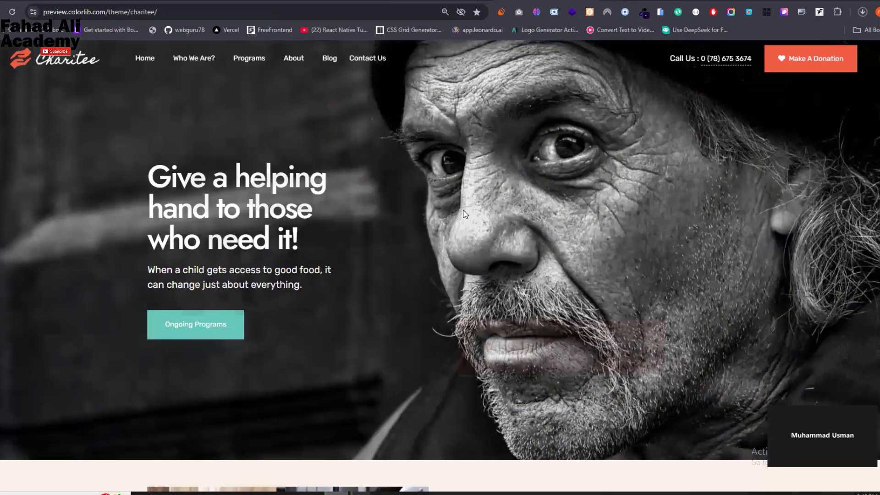
{"action": "scroll", "coordinate": [486, 205], "scroll_direction": "down", "scroll_amount": 5}
{"action": "scroll", "coordinate": [486, 209], "scroll_direction": "down", "scroll_amount": 15}
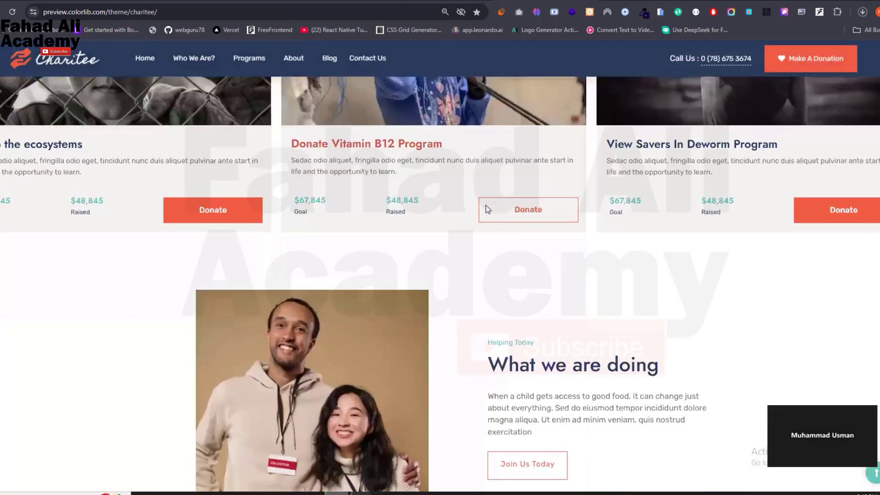
{"action": "scroll", "coordinate": [486, 207], "scroll_direction": "up", "scroll_amount": 5}
{"action": "right_click", "coordinate": [449, 327]}
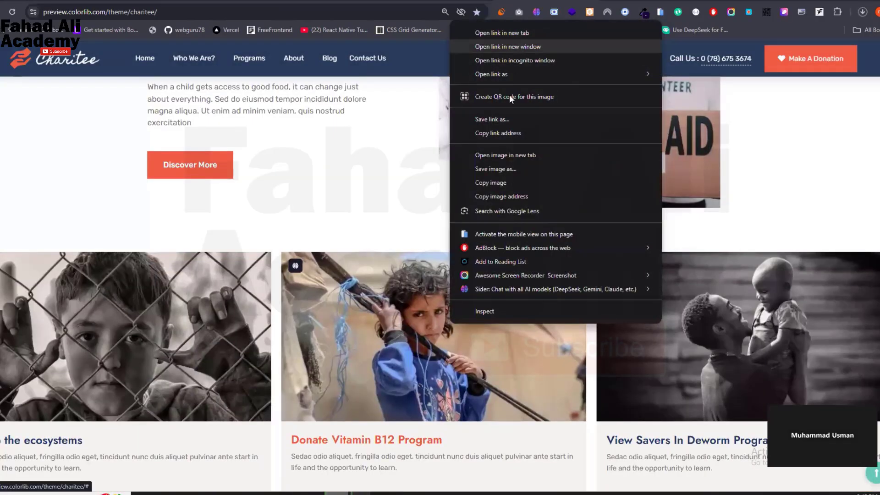
{"action": "left_click", "coordinate": [359, 211]}
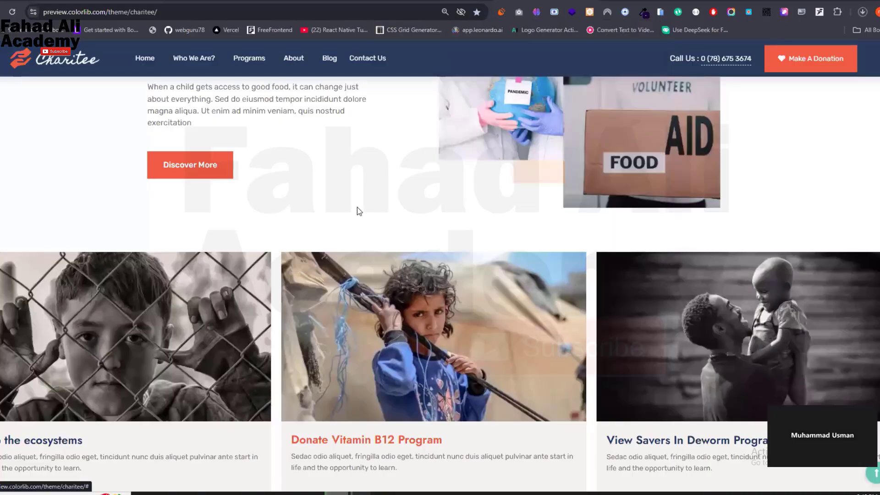
- Search the web for "css peeper extension google" in a new tab and open CSS Peeper's Chrome Web Store page
{"action": "key", "text": "ctrl+t"}
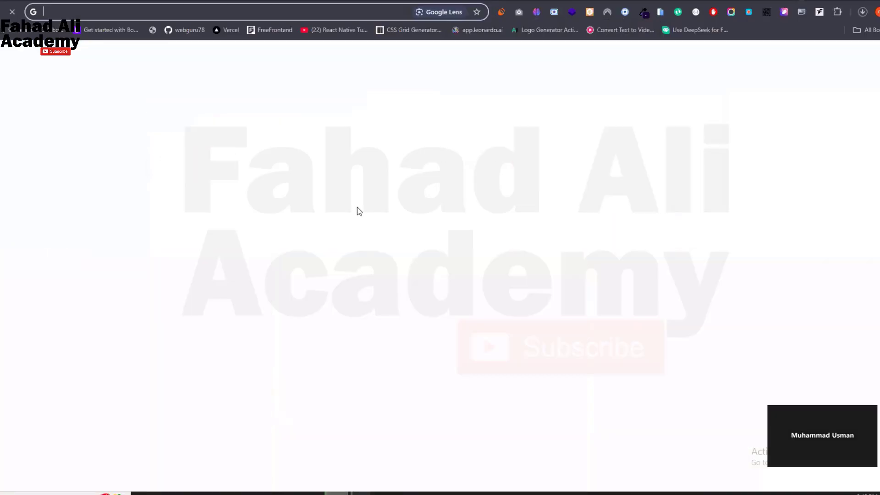
{"action": "type", "text": "css peeper"}
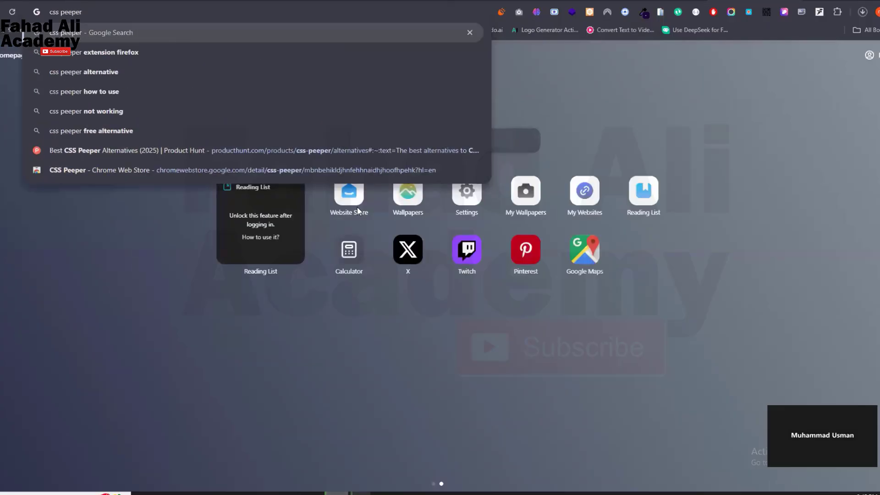
{"action": "key", "text": "Down"}
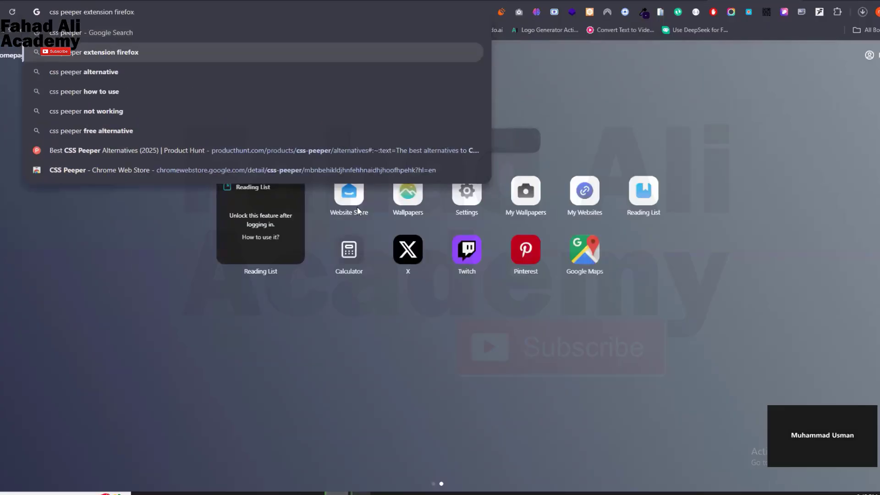
{"action": "key", "text": "BackSpace"}
{"action": "key", "text": "BackSpace"}
{"action": "key", "text": "BackSpace"}
{"action": "key", "text": "BackSpace"}
{"action": "key", "text": "BackSpace"}
{"action": "key", "text": "BackSpace"}
{"action": "key", "text": "BackSpace"}
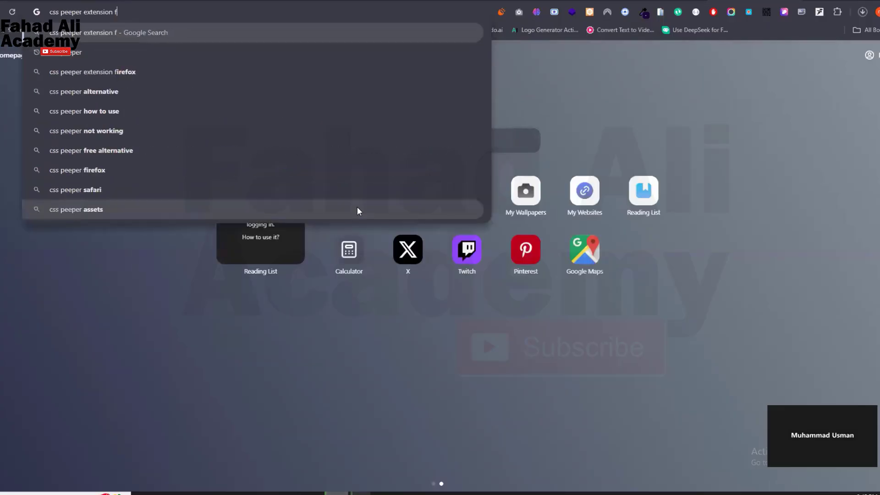
{"action": "type", "text": "google"}
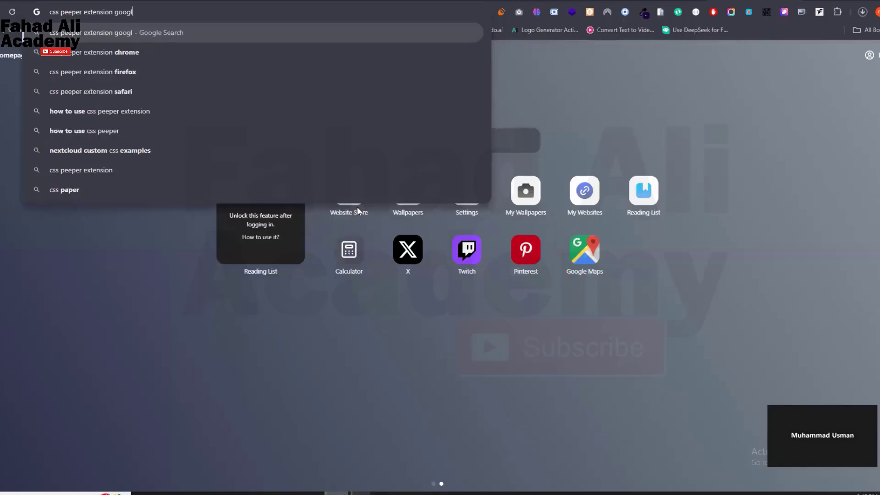
{"action": "key", "text": "Return"}
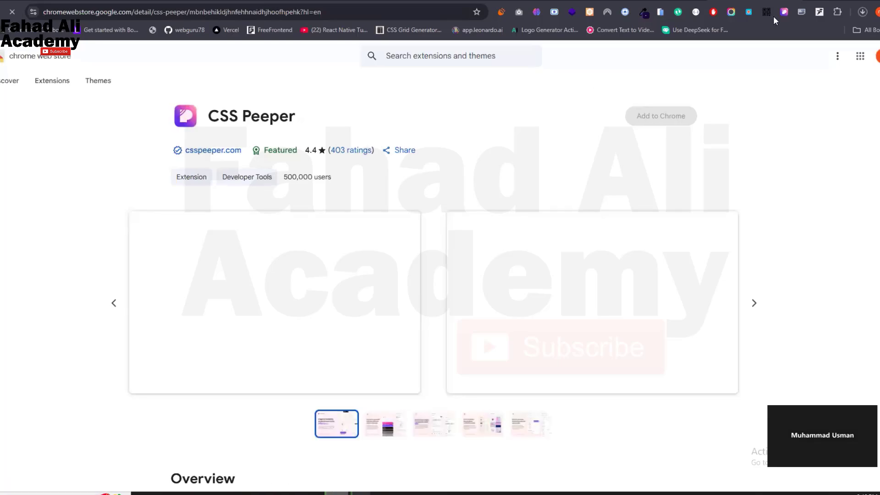
- Unpin the CSS Peeper extension from the browser and pin it again
{"action": "left_click", "coordinate": [837, 13]}
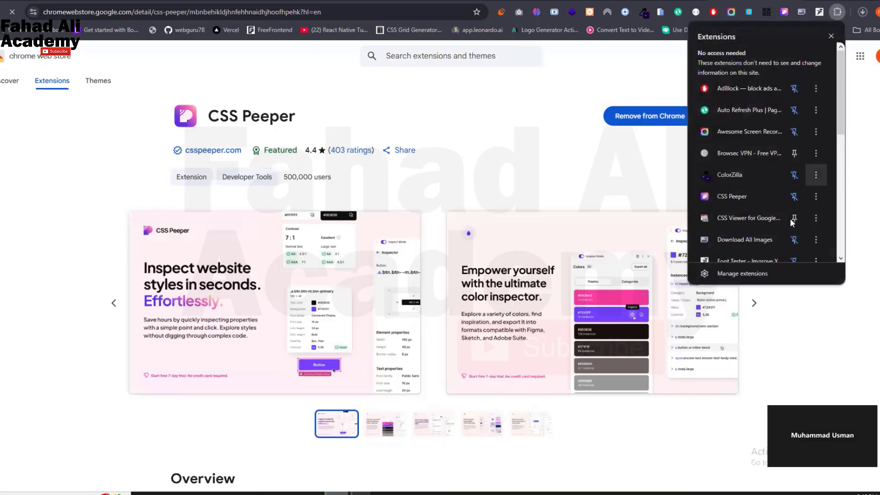
{"action": "left_click", "coordinate": [795, 197]}
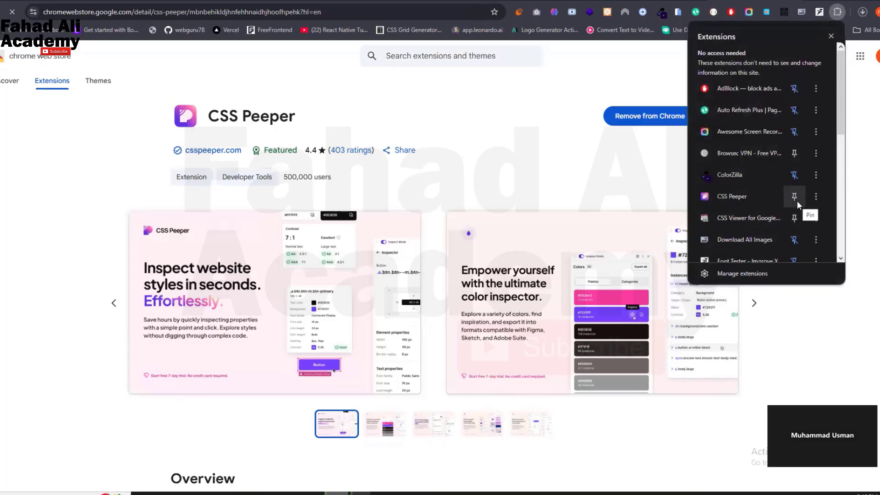
{"action": "left_click", "coordinate": [795, 197]}
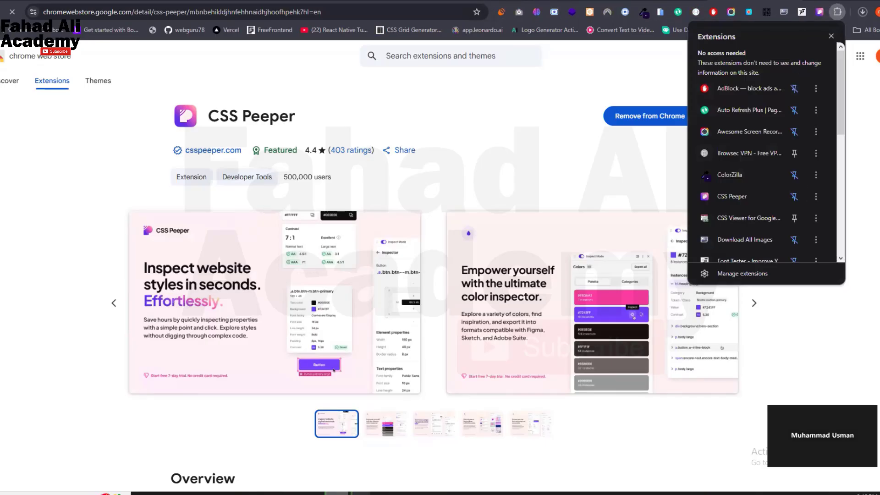
- Return to the Charitee template and launch CSS Peeper on it
{"action": "left_click", "coordinate": [404, 1]}
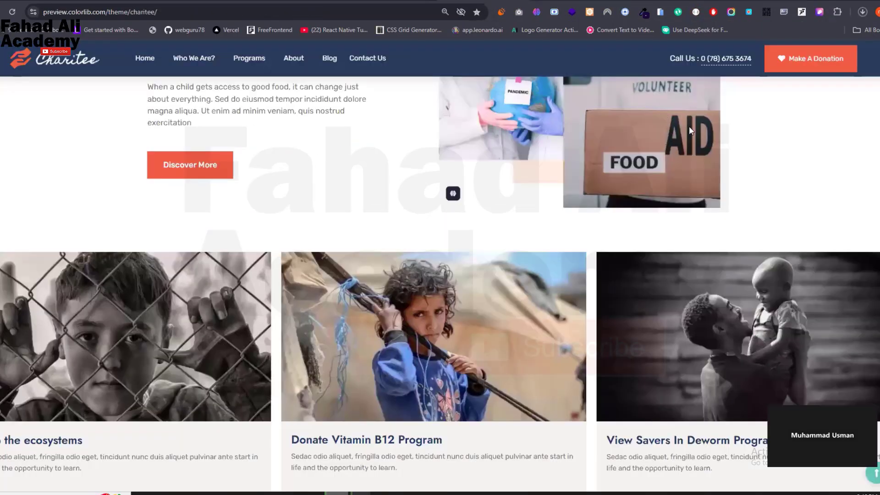
{"action": "left_click", "coordinate": [818, 15]}
{"action": "left_click", "coordinate": [818, 15]}
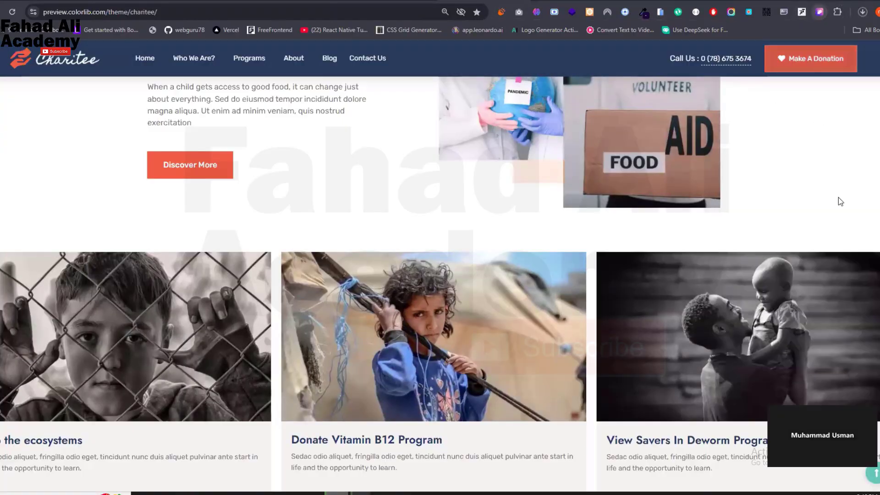
{"action": "left_click", "coordinate": [821, 12]}
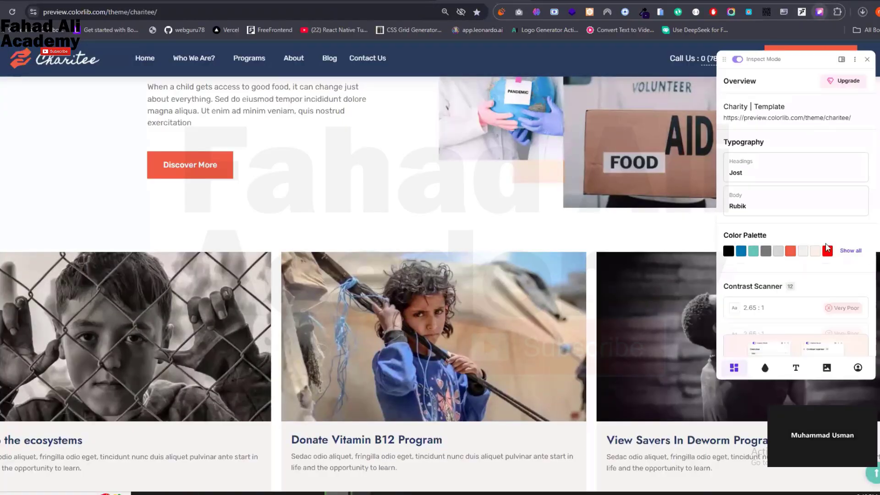
- Review the Charitee template's full color palette and typography in CSS Peeper
{"action": "left_click", "coordinate": [764, 369]}
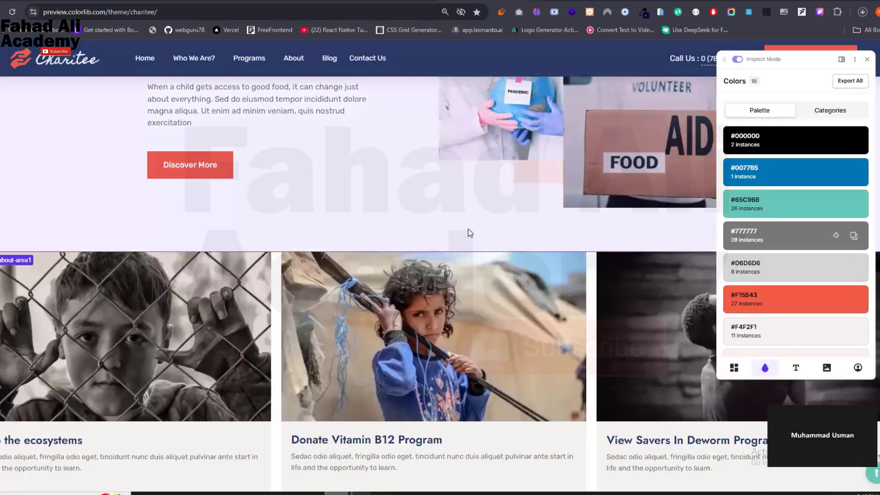
{"action": "scroll", "coordinate": [466, 227], "scroll_direction": "up", "scroll_amount": 5}
{"action": "scroll", "coordinate": [467, 228], "scroll_direction": "down", "scroll_amount": 10}
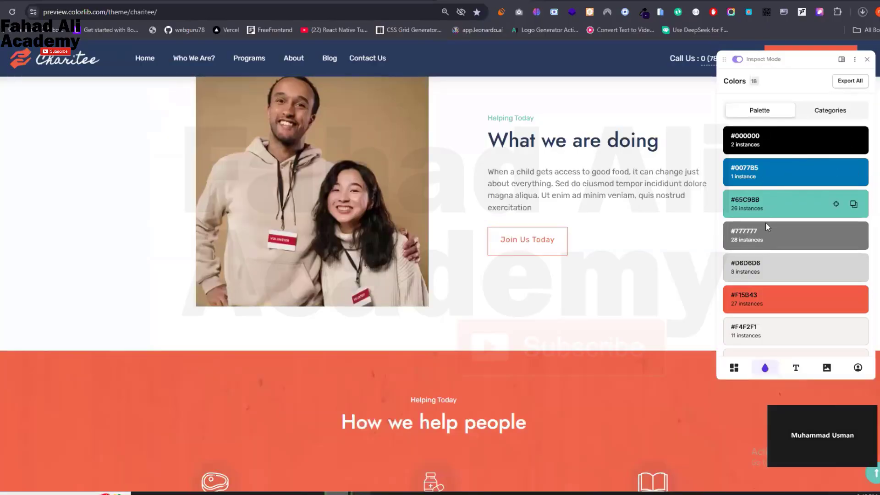
{"action": "scroll", "coordinate": [781, 214], "scroll_direction": "down", "scroll_amount": 10}
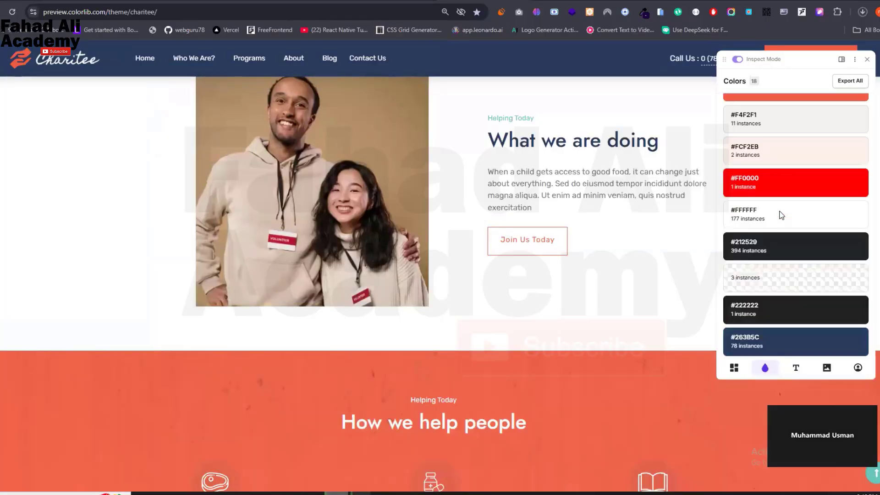
{"action": "left_click", "coordinate": [798, 369]}
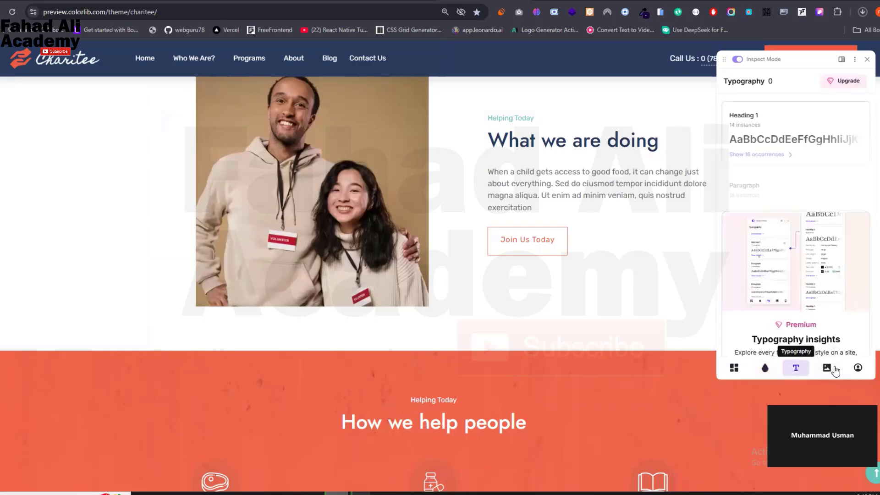
- Export all of the Charitee template's assets from CSS Peeper as assets.zip and open the Downloads folder in File Explorer
{"action": "left_click", "coordinate": [835, 368]}
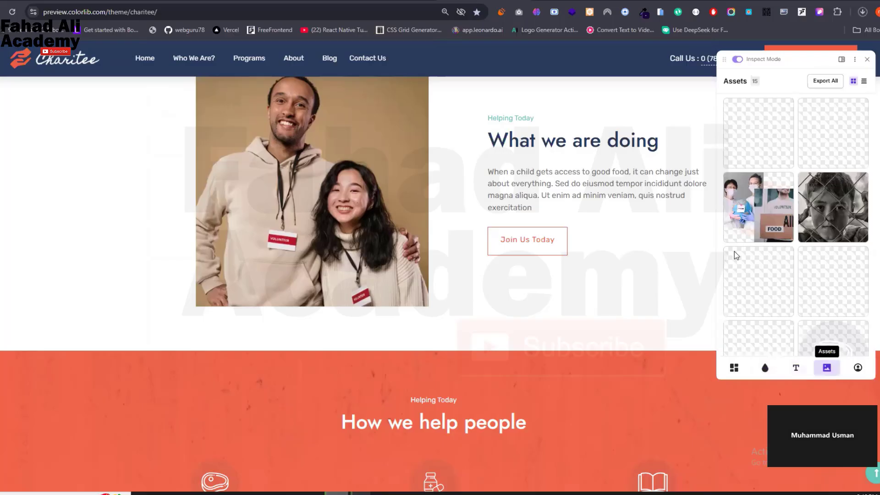
{"action": "scroll", "coordinate": [624, 234], "scroll_direction": "down", "scroll_amount": 5}
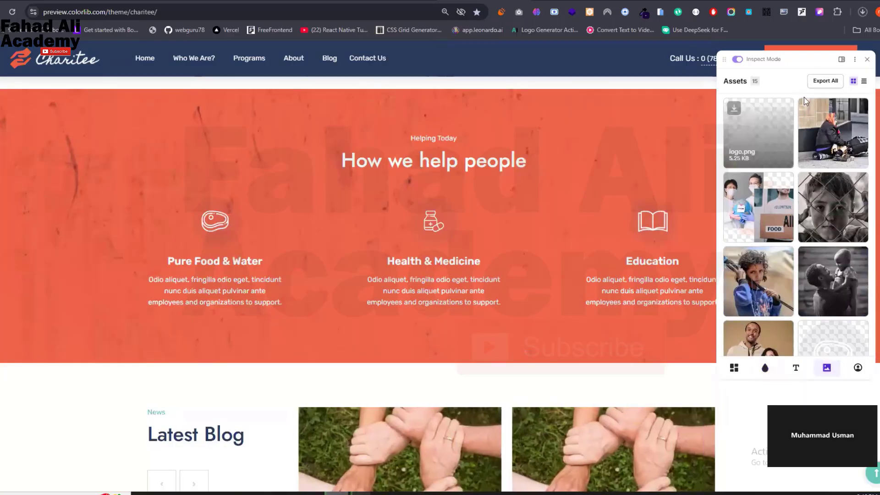
{"action": "left_click", "coordinate": [825, 81]}
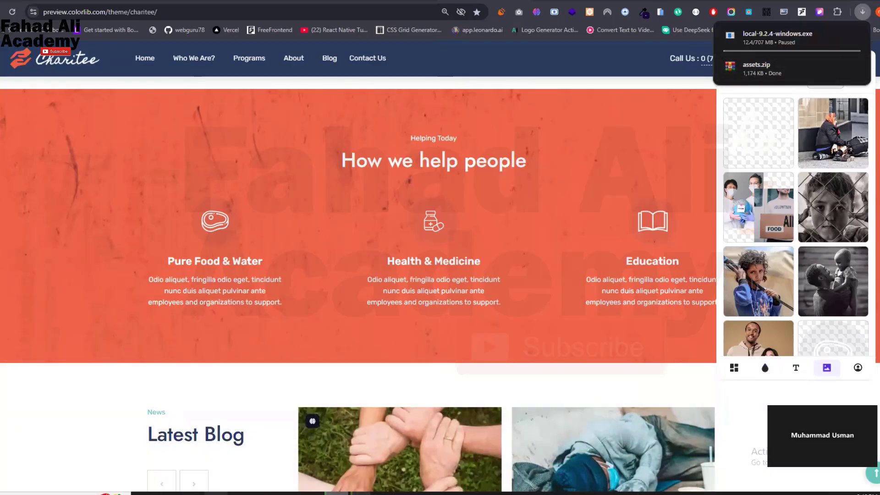
{"action": "left_click", "coordinate": [216, 494]}
{"action": "left_click", "coordinate": [12, 61]}
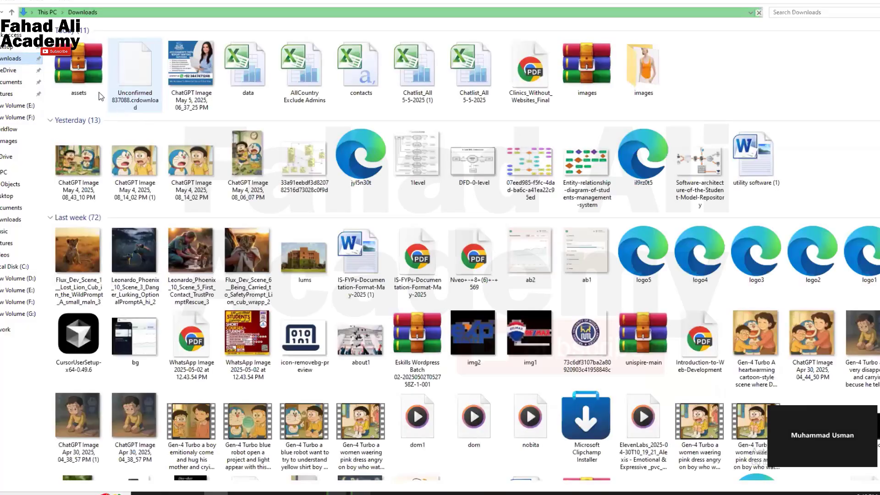
- Move assets.zip from the Downloads folder to the Pictures folder, replacing the file of the same name there
{"action": "left_click", "coordinate": [80, 81]}
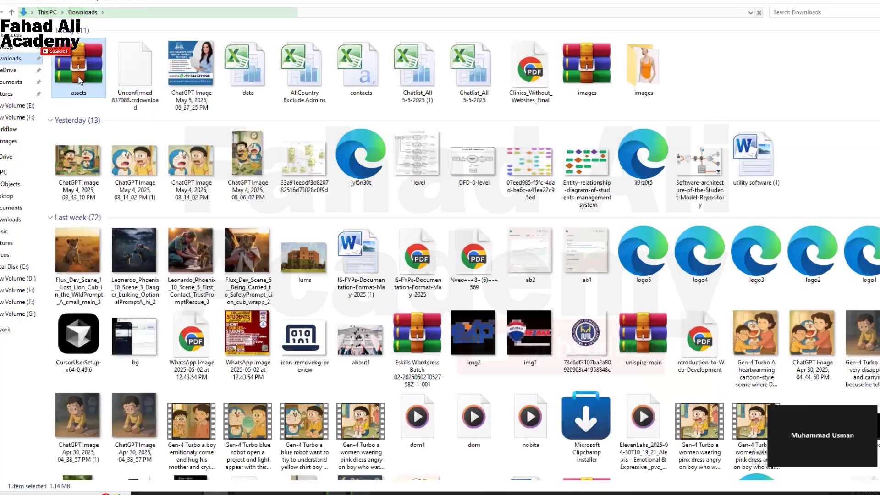
{"action": "left_click", "coordinate": [13, 231]}
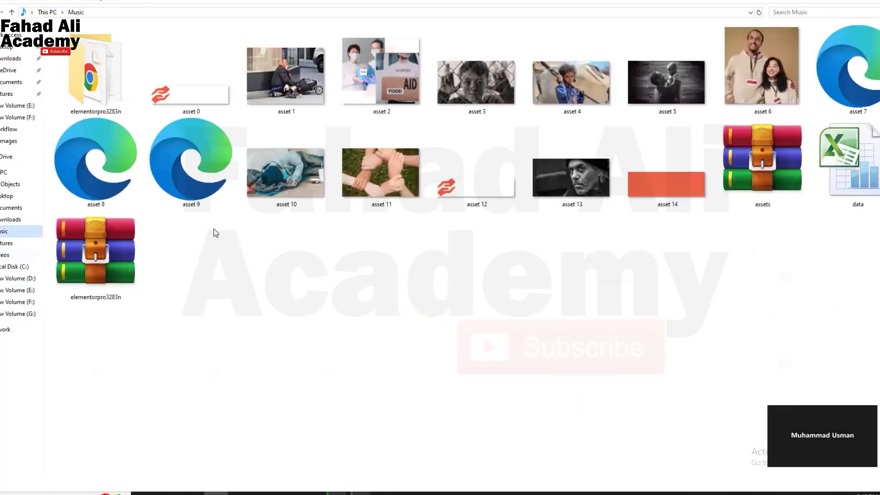
{"action": "left_click", "coordinate": [4, 243]}
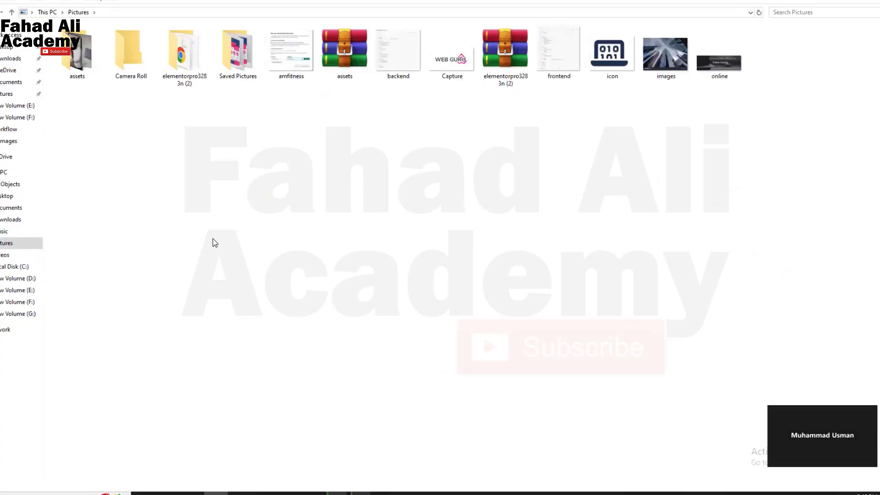
{"action": "key", "text": "ctrl+v"}
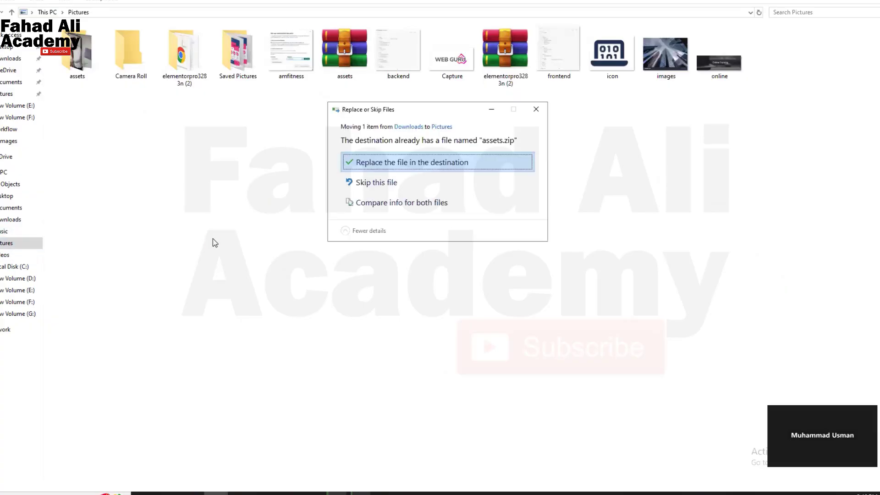
{"action": "left_click", "coordinate": [389, 162]}
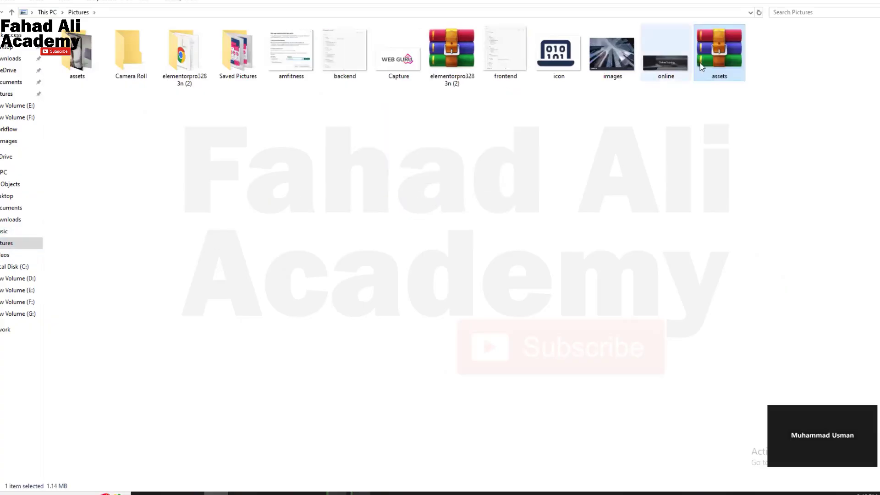
- Move assets.zip from the Pictures folder to the Videos folder, replacing the existing file of that name
{"action": "key", "text": "ctrl+x"}
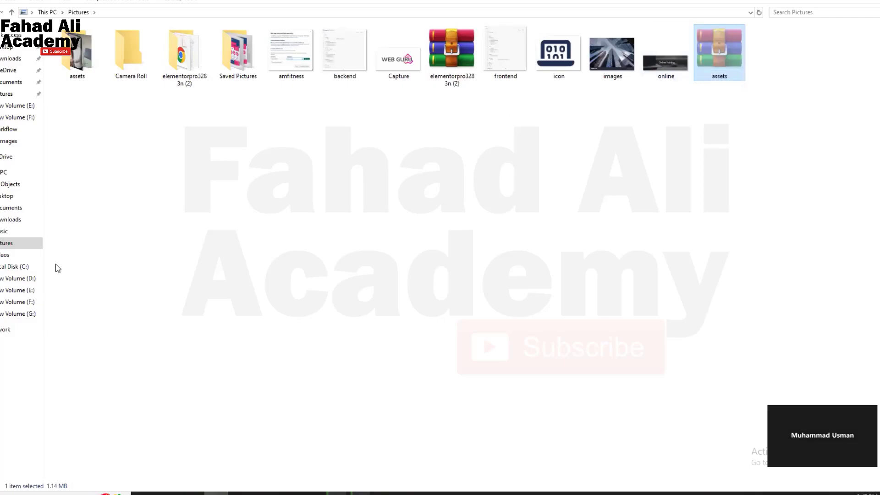
{"action": "left_click", "coordinate": [29, 256]}
{"action": "key", "text": "ctrl+v"}
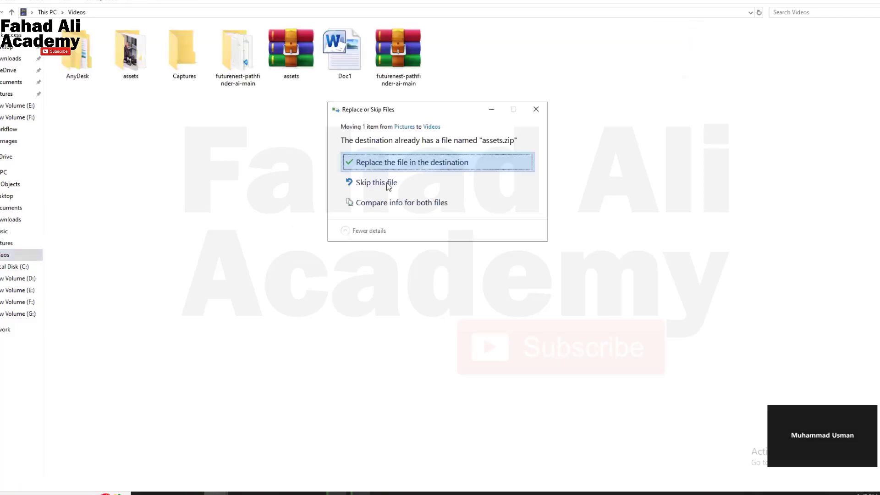
{"action": "left_click", "coordinate": [432, 163]}
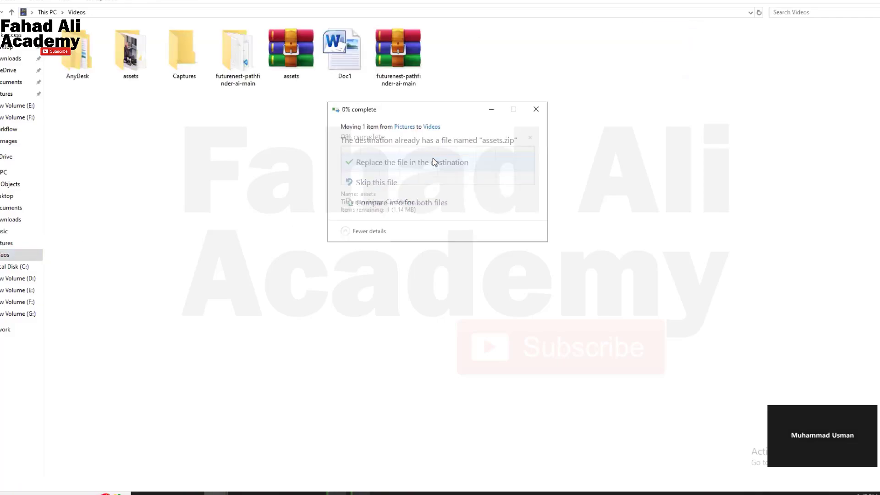
- Move assets.zip from the Videos folder to the root of the G: drive
{"action": "left_click", "coordinate": [28, 316]}
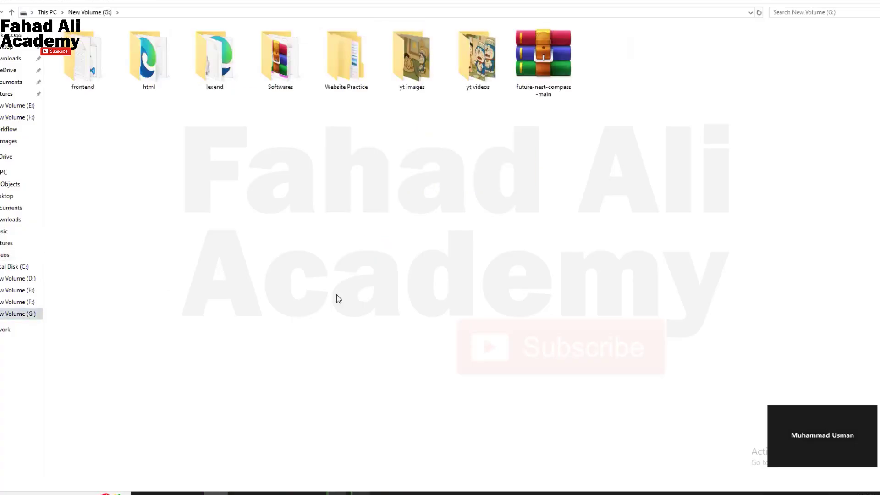
{"action": "left_click", "coordinate": [9, 256]}
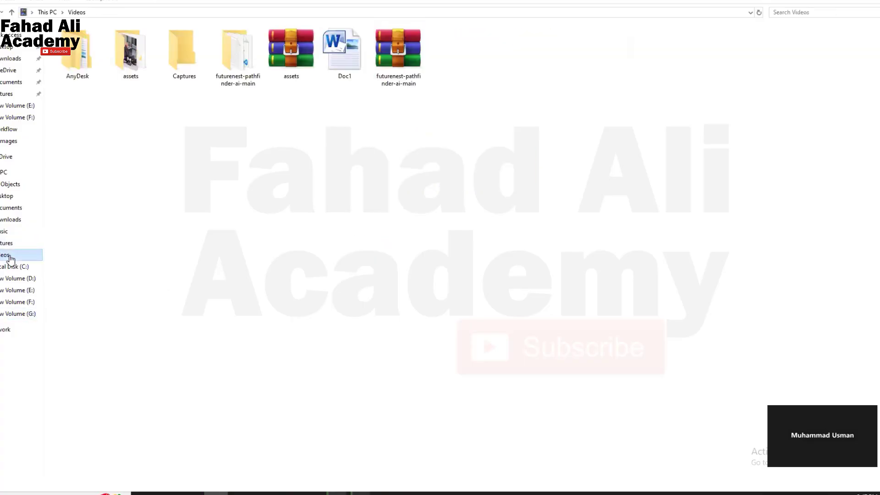
{"action": "left_click", "coordinate": [289, 53]}
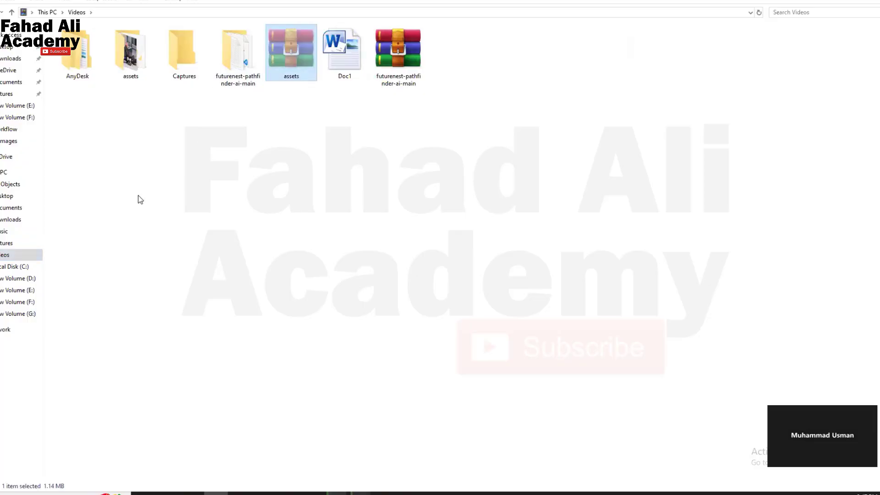
{"action": "left_click", "coordinate": [29, 313]}
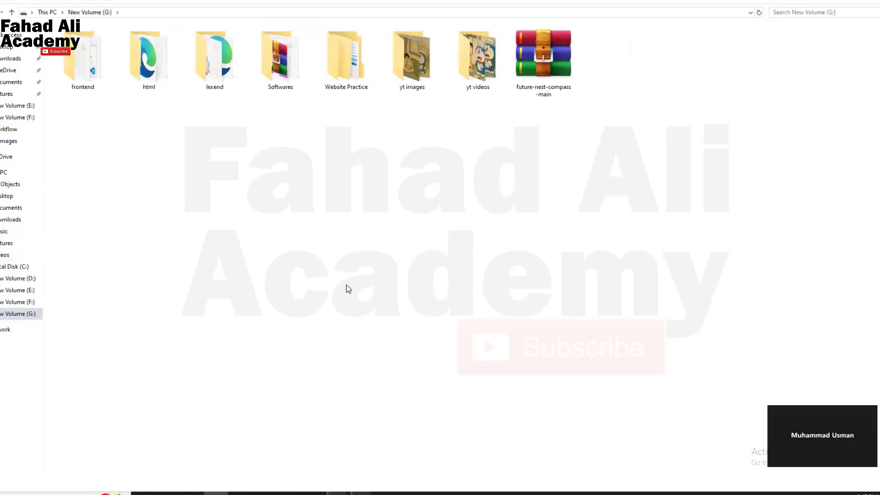
{"action": "key", "text": "ctrl+v"}
- Extract assets.zip on the G: drive into its own assets folder and open that folder
{"action": "right_click", "coordinate": [591, 82]}
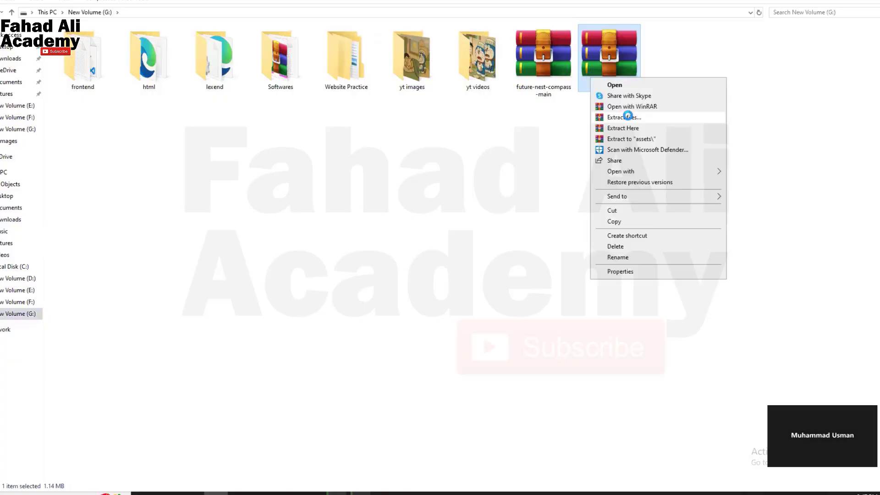
{"action": "left_click", "coordinate": [651, 140]}
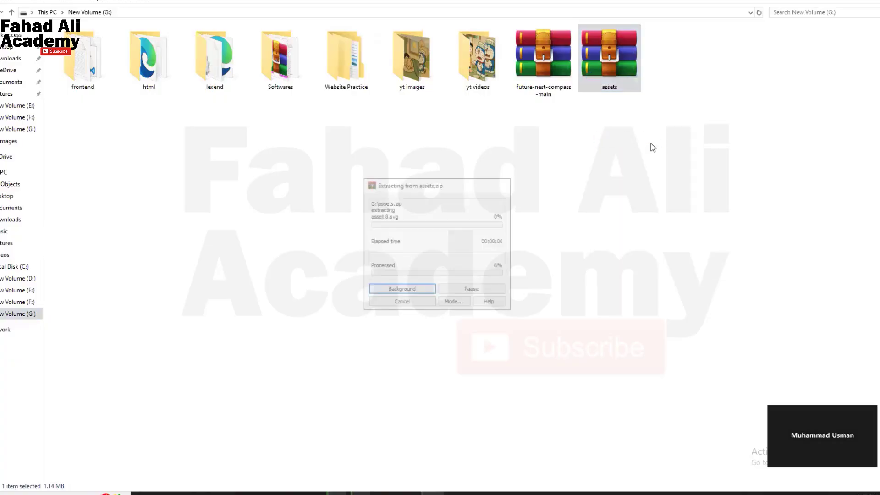
{"action": "left_click", "coordinate": [681, 66]}
{"action": "double_click", "coordinate": [681, 65]}
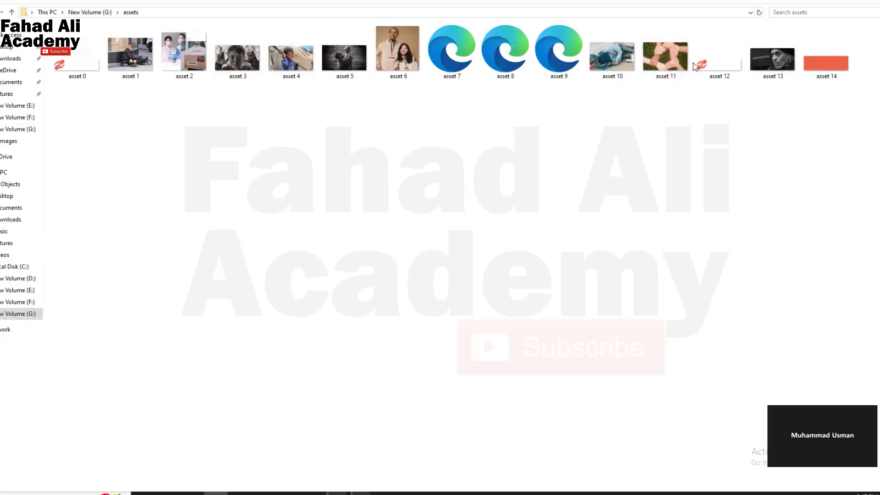
- Switch to the Elementor editor and, from the hero section's background image chooser, upload all files in the G: drive's assets folder
{"action": "key", "text": "alt+Tab"}
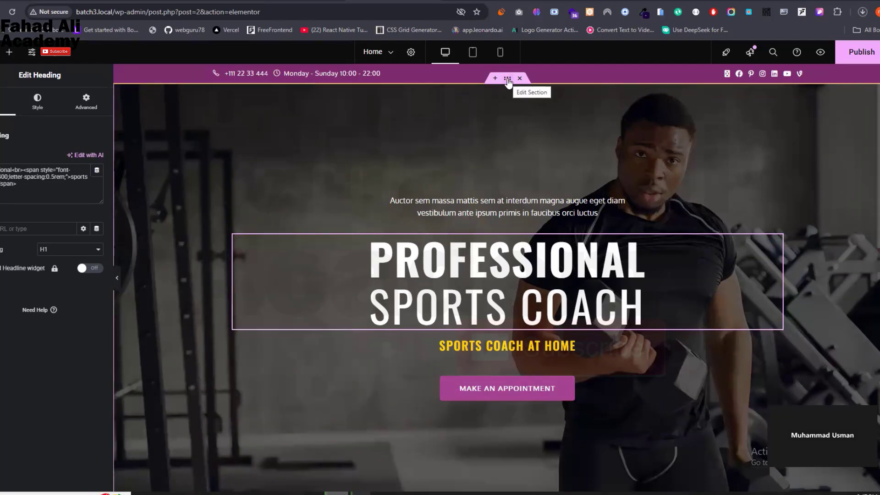
{"action": "left_click", "coordinate": [507, 79]}
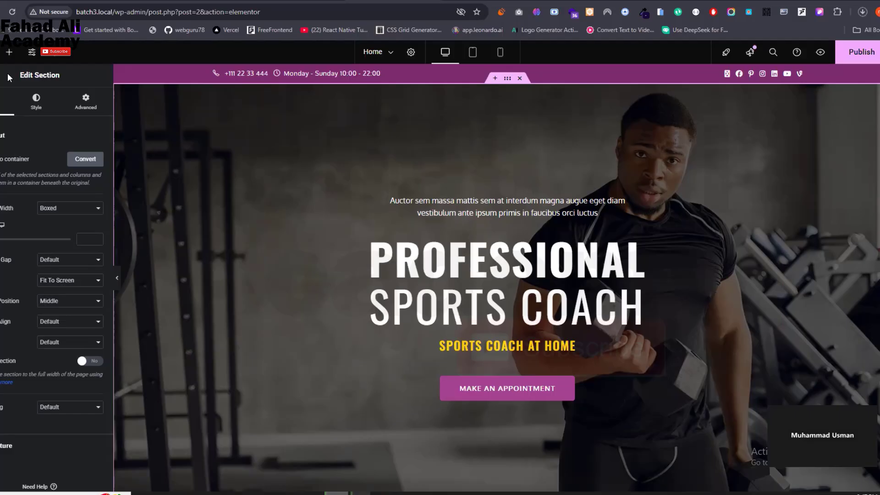
{"action": "left_click", "coordinate": [35, 102]}
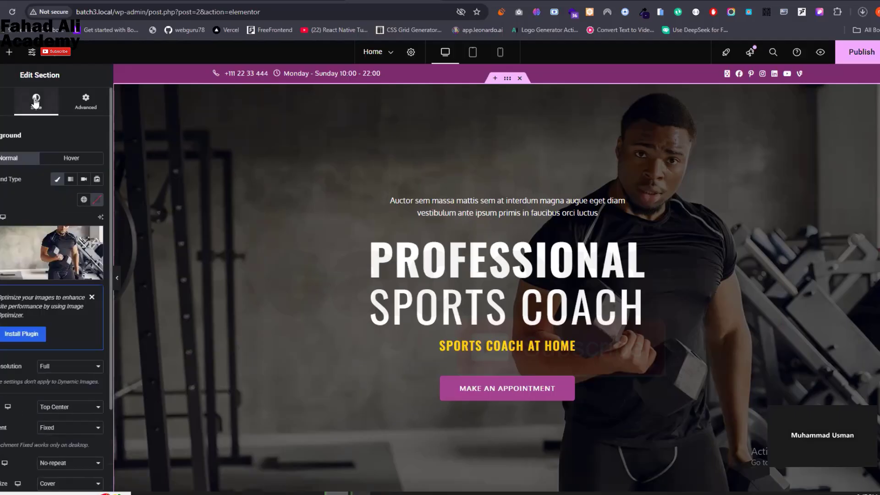
{"action": "left_click", "coordinate": [44, 274]}
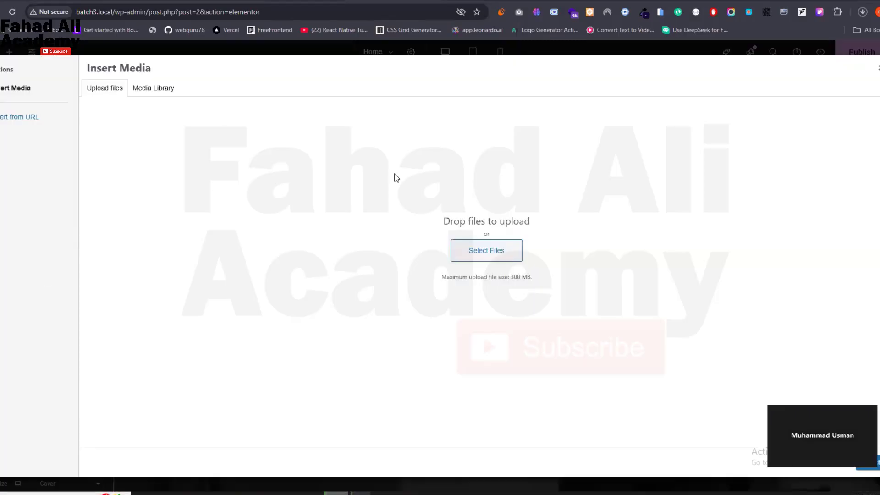
{"action": "left_click", "coordinate": [485, 252]}
{"action": "left_click", "coordinate": [25, 179]}
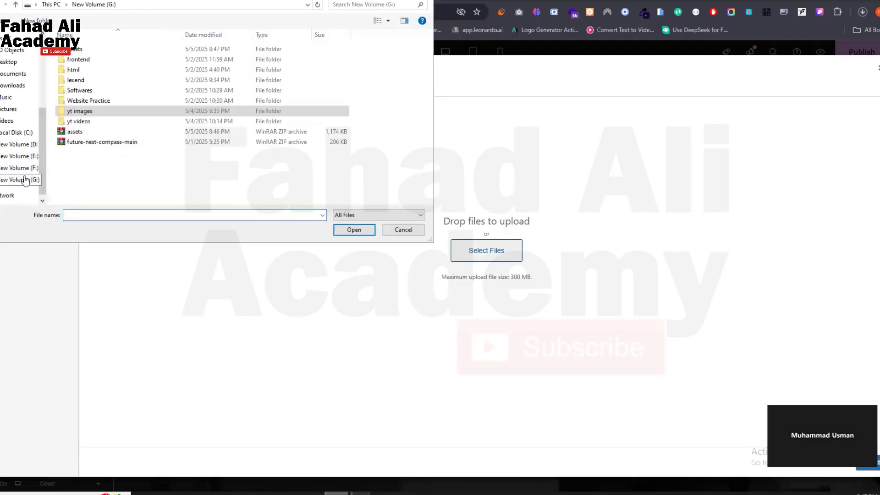
{"action": "double_click", "coordinate": [94, 48]}
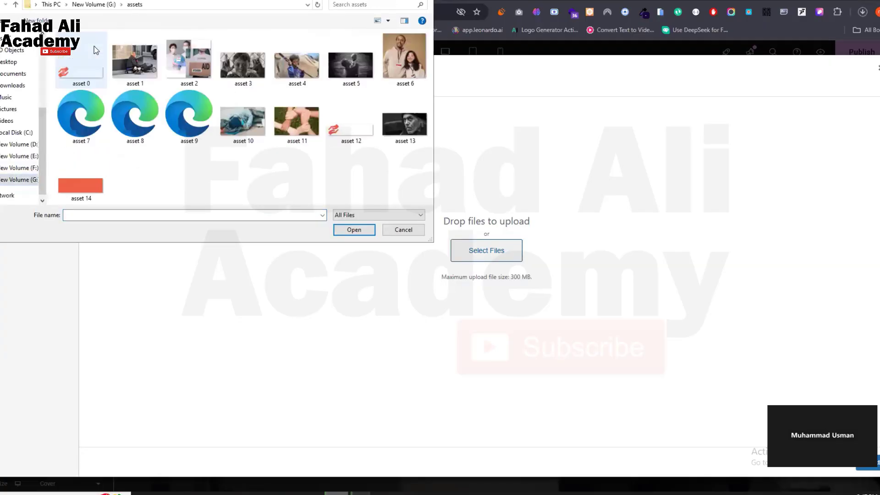
{"action": "key", "text": "ctrl+a"}
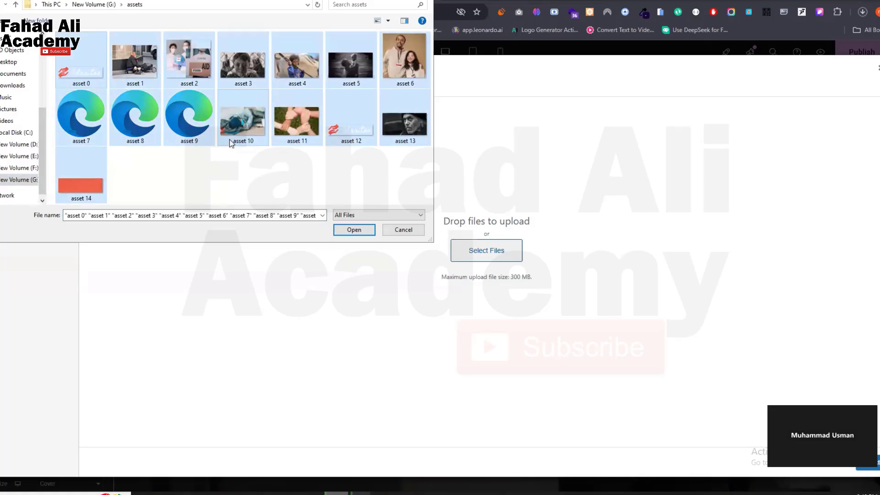
{"action": "key", "text": "Return"}
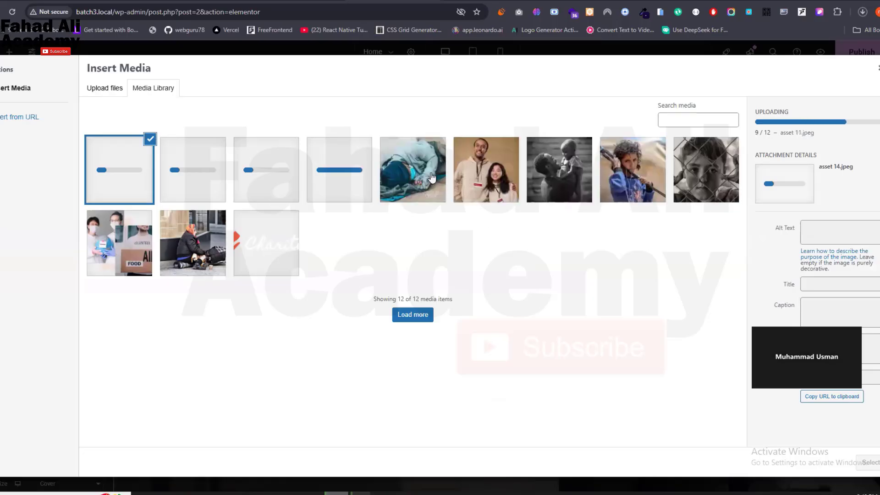
- Set the asset 13 portrait as the hero section's background image
{"action": "left_click", "coordinate": [201, 169]}
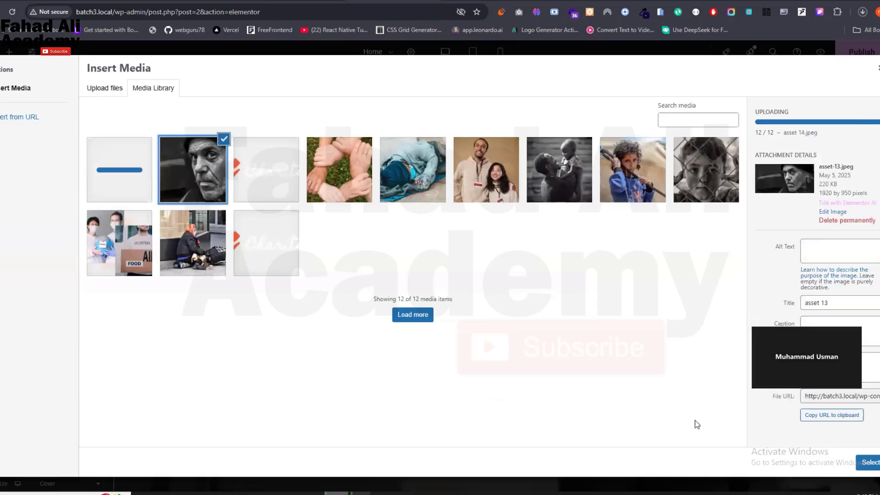
{"action": "left_click", "coordinate": [871, 463]}
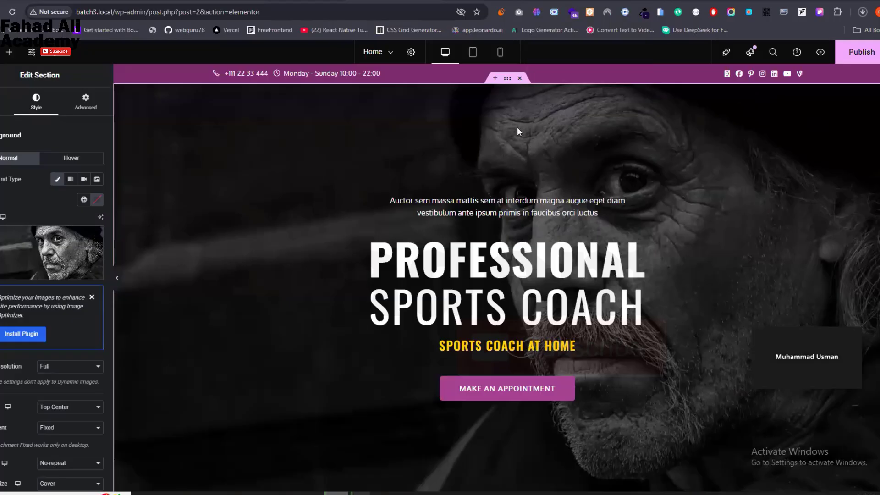
{"action": "scroll", "coordinate": [518, 127], "scroll_direction": "down", "scroll_amount": 4}
{"action": "scroll", "coordinate": [518, 127], "scroll_direction": "up", "scroll_amount": 4}
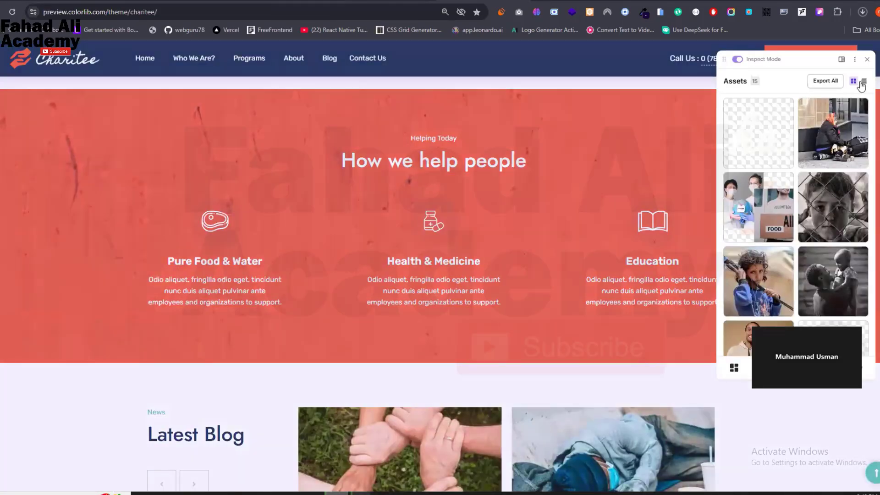
- Close CSS Peeper on the Charitee template and compare the template's hero background while scrolling with the Elementor page's hero section
{"action": "left_click", "coordinate": [867, 61]}
{"action": "scroll", "coordinate": [504, 329], "scroll_direction": "up", "scroll_amount": 15}
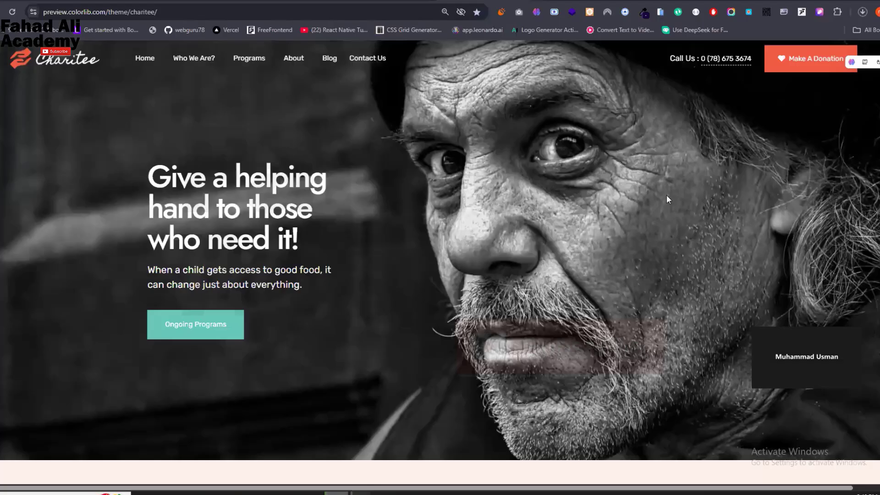
{"action": "scroll", "coordinate": [212, 233], "scroll_direction": "down", "scroll_amount": 2}
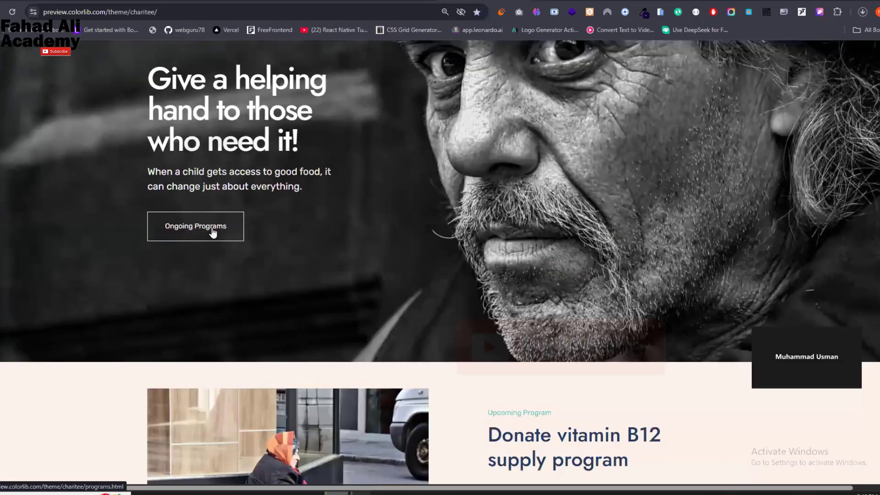
{"action": "scroll", "coordinate": [213, 233], "scroll_direction": "down", "scroll_amount": 6}
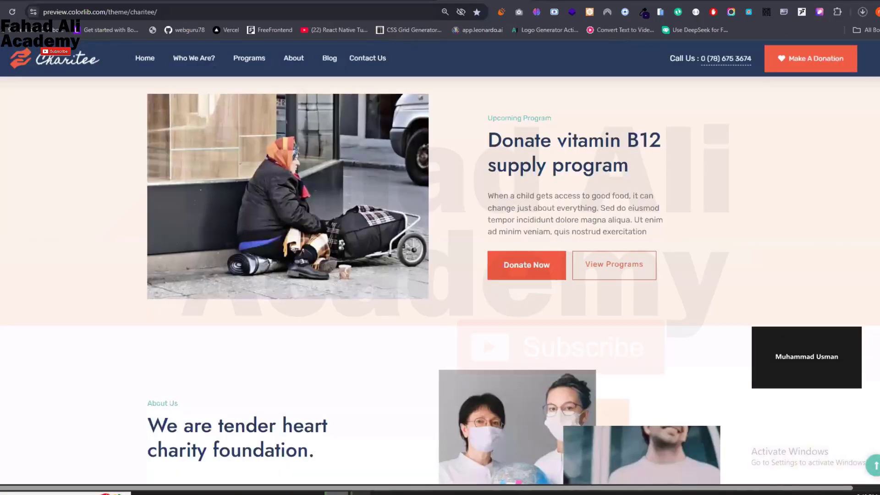
{"action": "key", "text": "ctrl+Tab"}
{"action": "scroll", "coordinate": [424, 228], "scroll_direction": "down", "scroll_amount": 4}
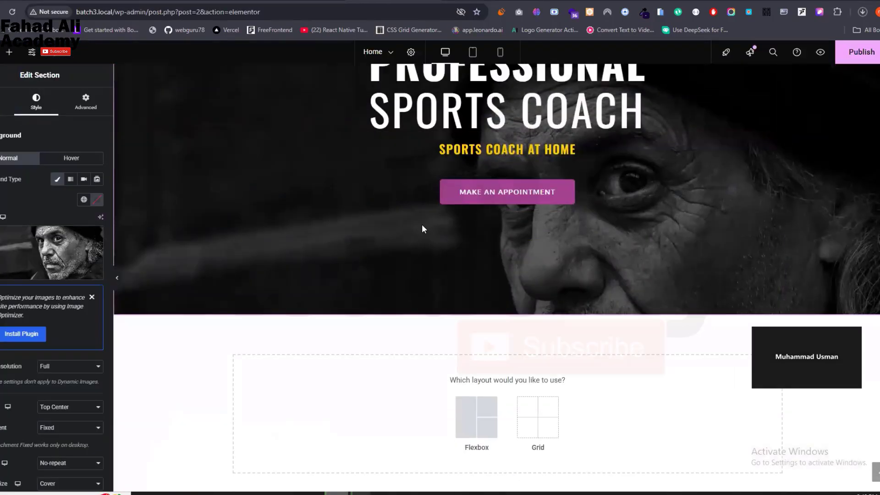
{"action": "scroll", "coordinate": [422, 224], "scroll_direction": "up", "scroll_amount": 5}
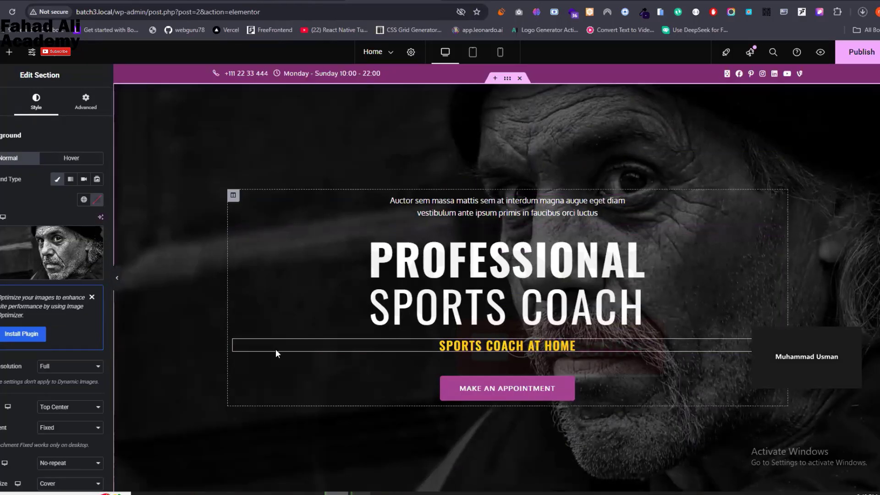
{"action": "scroll", "coordinate": [277, 353], "scroll_direction": "down", "scroll_amount": 5}
{"action": "scroll", "coordinate": [276, 353], "scroll_direction": "up", "scroll_amount": 5}
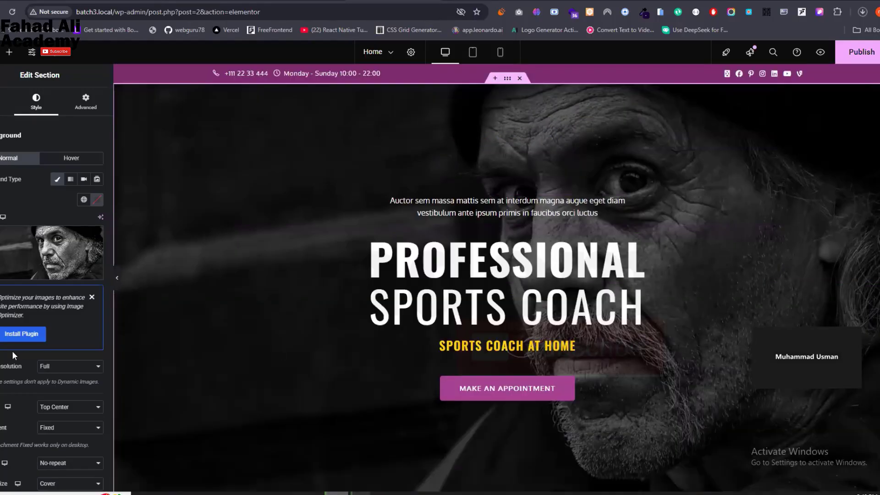
- Set the hero section's background image attachment to Default and check how it scrolls with the page
{"action": "scroll", "coordinate": [12, 351], "scroll_direction": "down", "scroll_amount": 2}
{"action": "scroll", "coordinate": [12, 351], "scroll_direction": "down", "scroll_amount": 2}
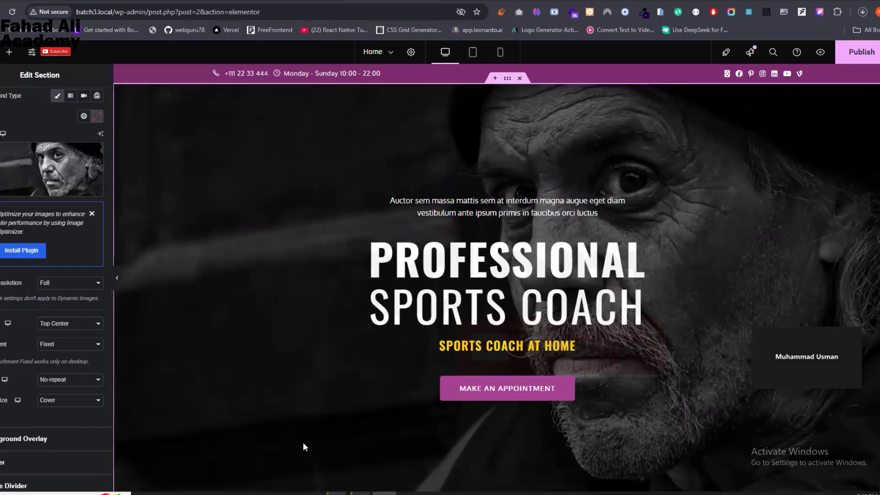
{"action": "left_click", "coordinate": [63, 346]}
{"action": "left_click", "coordinate": [65, 355]}
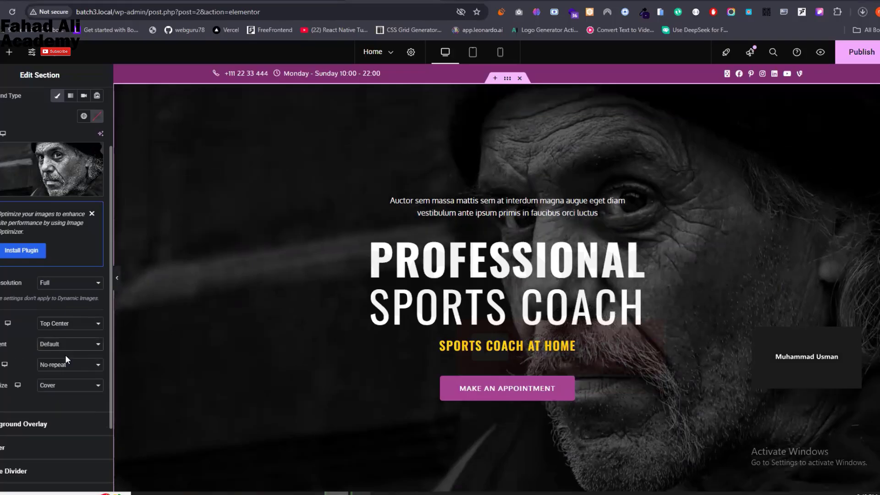
{"action": "scroll", "coordinate": [504, 248], "scroll_direction": "down", "scroll_amount": 5}
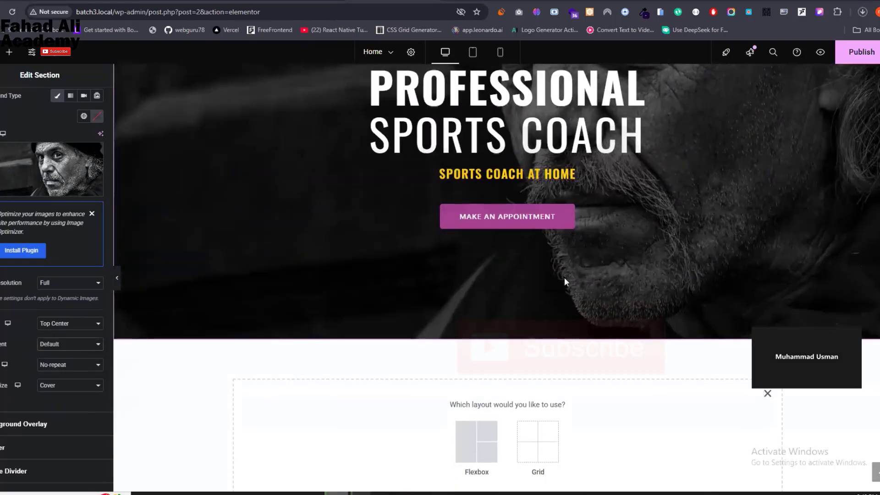
- Switch to the Charitee template and open the browser's developer tools beside its hero section
{"action": "scroll", "coordinate": [564, 277], "scroll_direction": "up", "scroll_amount": 5}
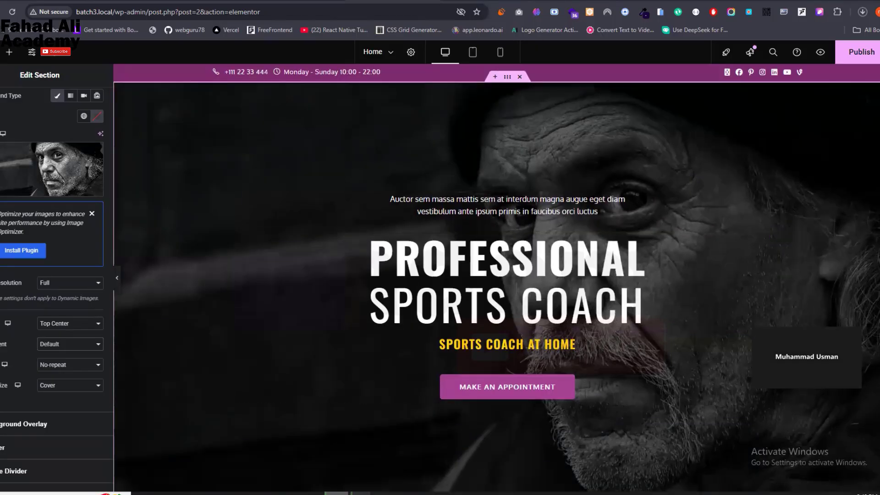
{"action": "left_click", "coordinate": [468, 1]}
{"action": "scroll", "coordinate": [409, 232], "scroll_direction": "up", "scroll_amount": 6}
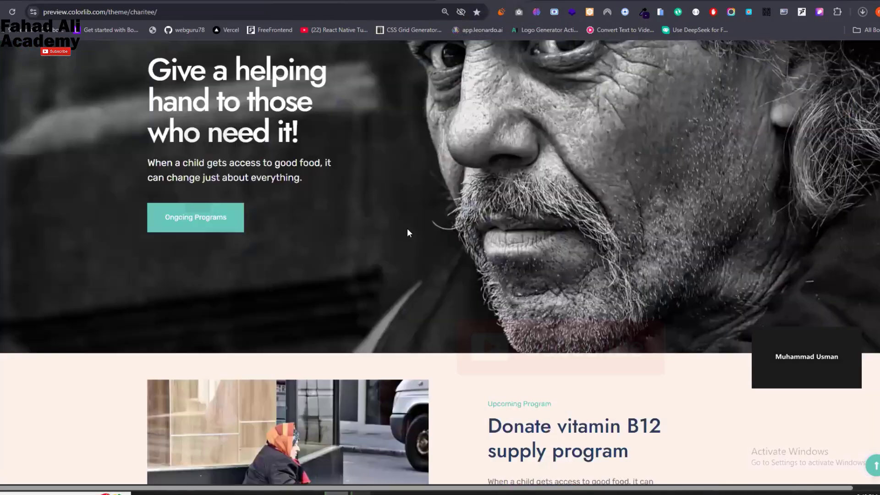
{"action": "scroll", "coordinate": [408, 232], "scroll_direction": "up", "scroll_amount": 3}
{"action": "right_click", "coordinate": [339, 207]}
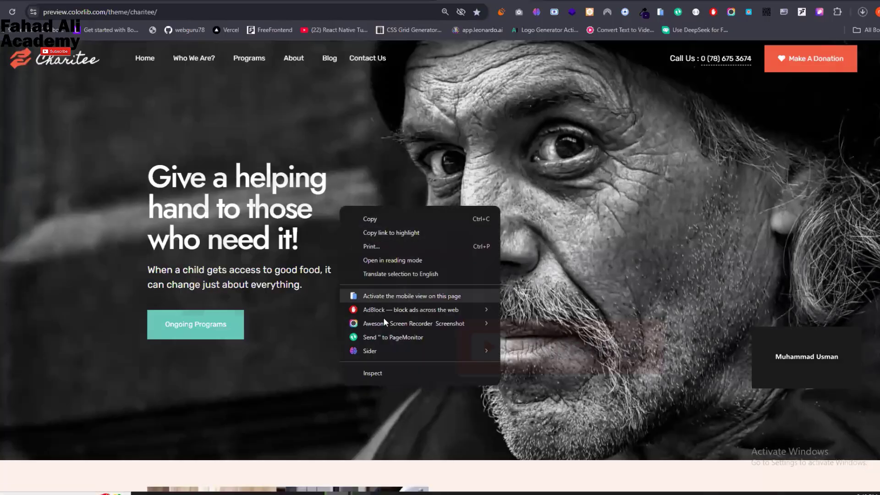
{"action": "left_click", "coordinate": [231, 222]}
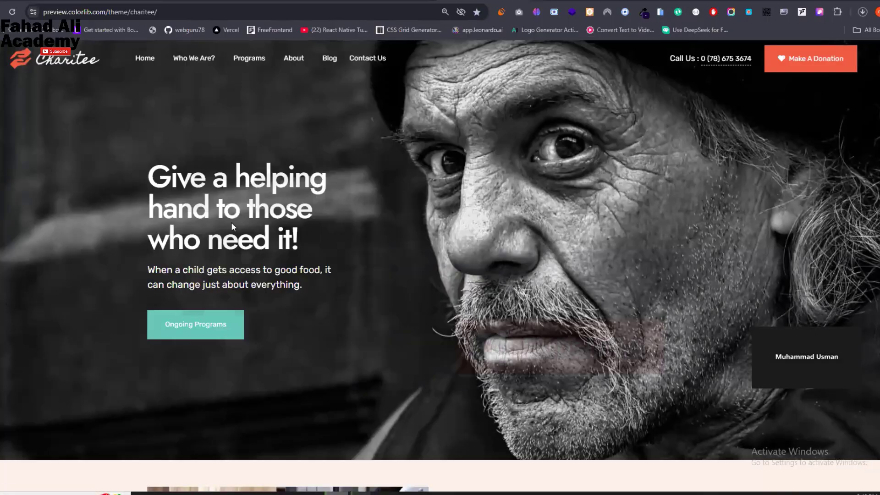
{"action": "right_click", "coordinate": [396, 274]}
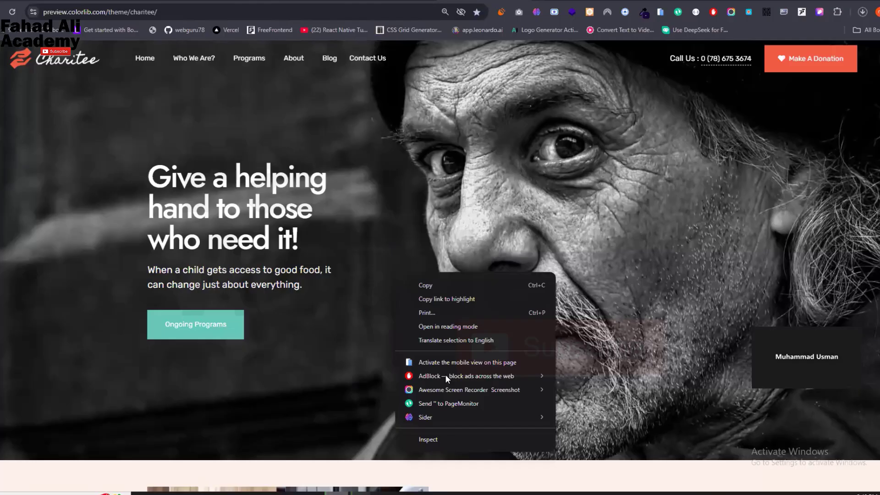
{"action": "left_click", "coordinate": [459, 434]}
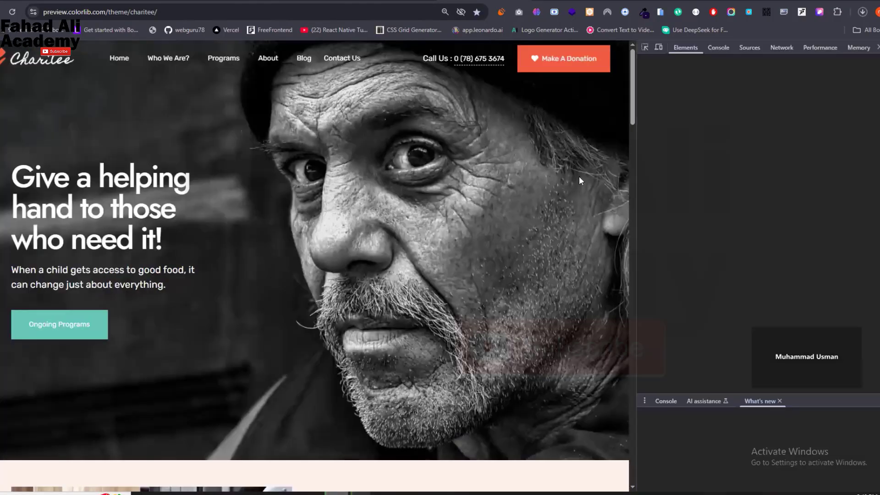
- Inspect the template hero's "Give a helping hand to those who need it!" heading and copy its text from the code
{"action": "left_click", "coordinate": [648, 46]}
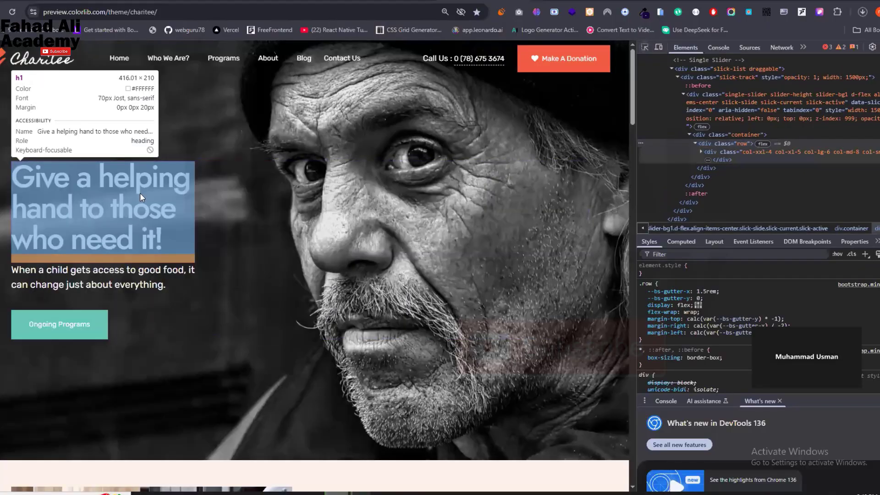
{"action": "left_click", "coordinate": [134, 192]}
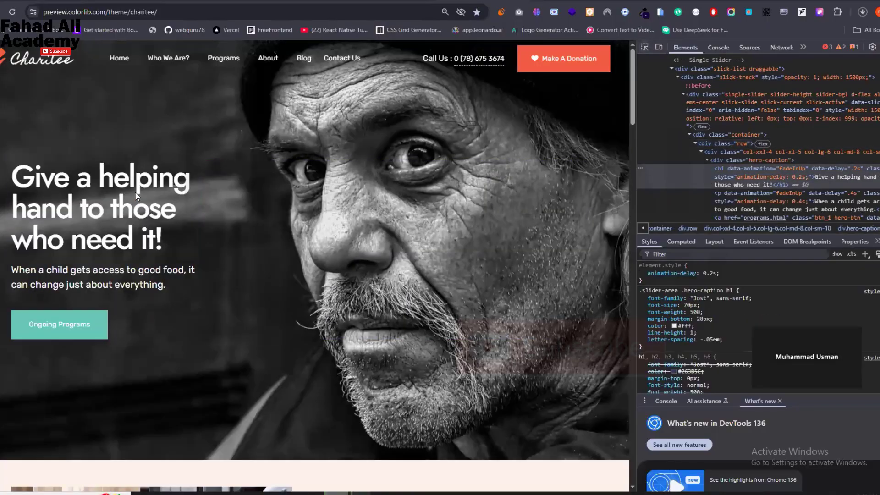
{"action": "double_click", "coordinate": [827, 177]}
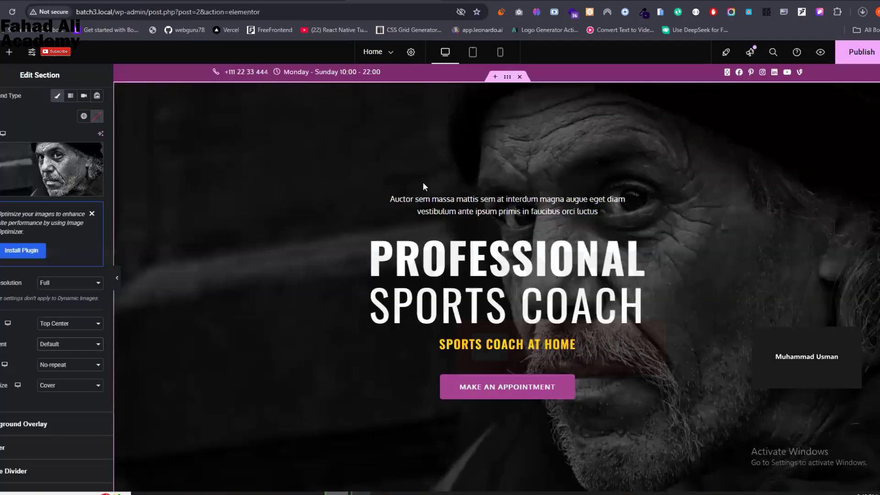
- Switch back to the Elementor page and delete the "Auctor sem massa mattis" text from the hero section
{"action": "left_click", "coordinate": [463, 210]}
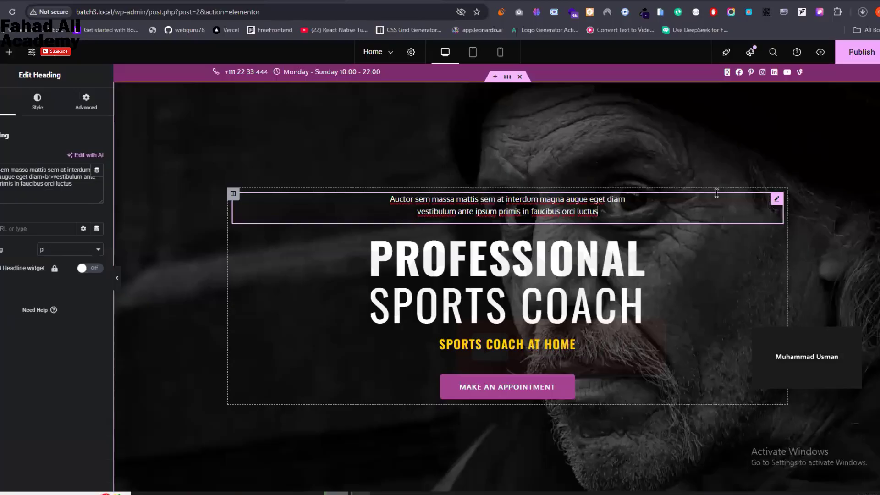
{"action": "right_click", "coordinate": [774, 199]}
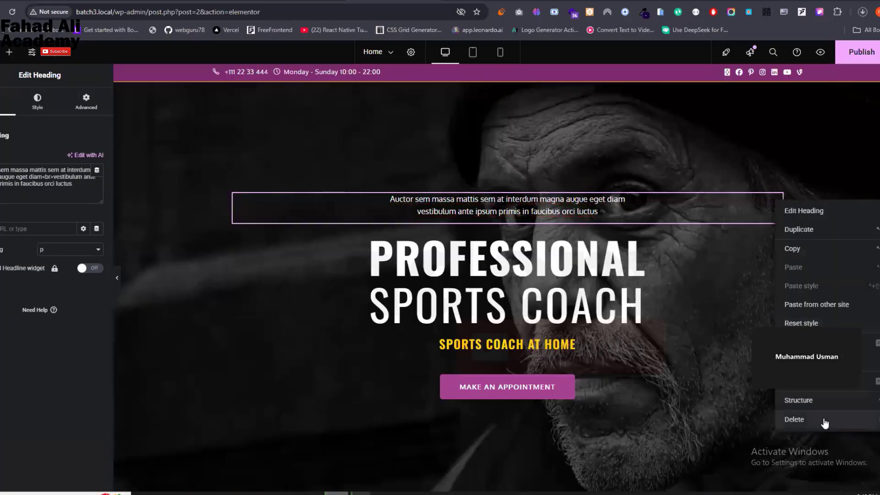
{"action": "left_click", "coordinate": [623, 340]}
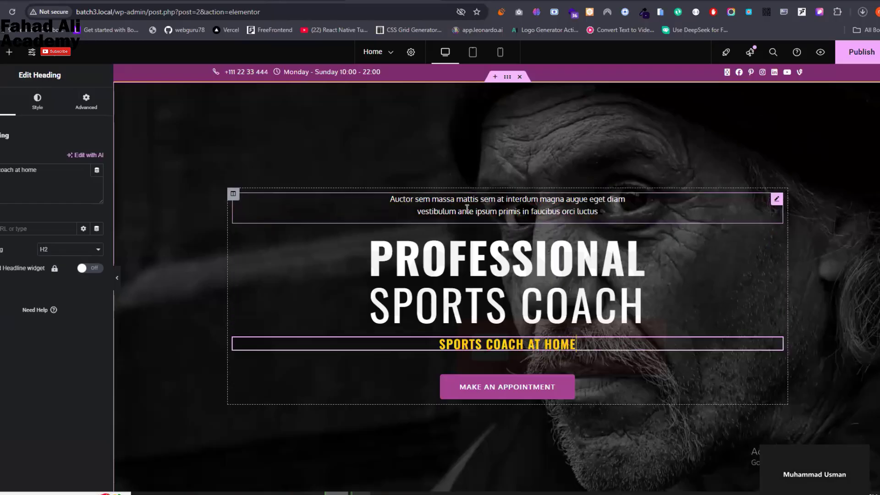
{"action": "left_click", "coordinate": [615, 208]}
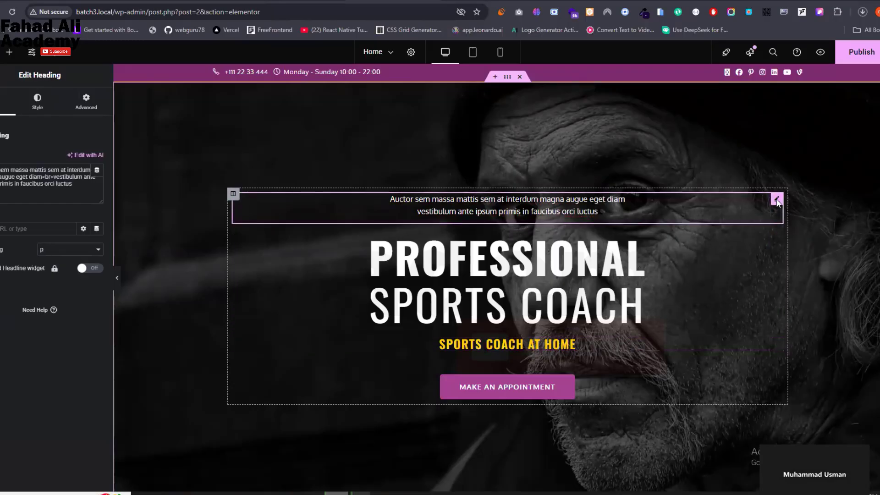
{"action": "right_click", "coordinate": [778, 202]}
{"action": "left_click", "coordinate": [806, 424]}
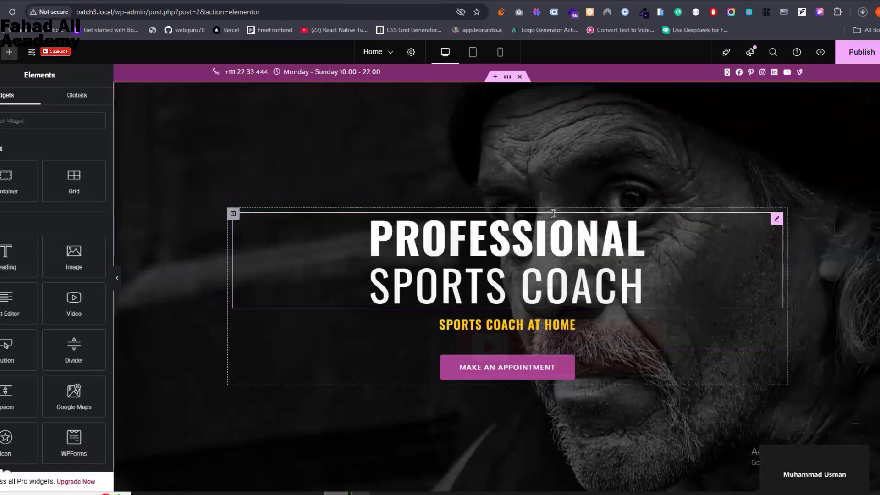
- Browse the Elementor widget library through the basic, locked Pro and general widgets
{"action": "left_click", "coordinate": [568, 242]}
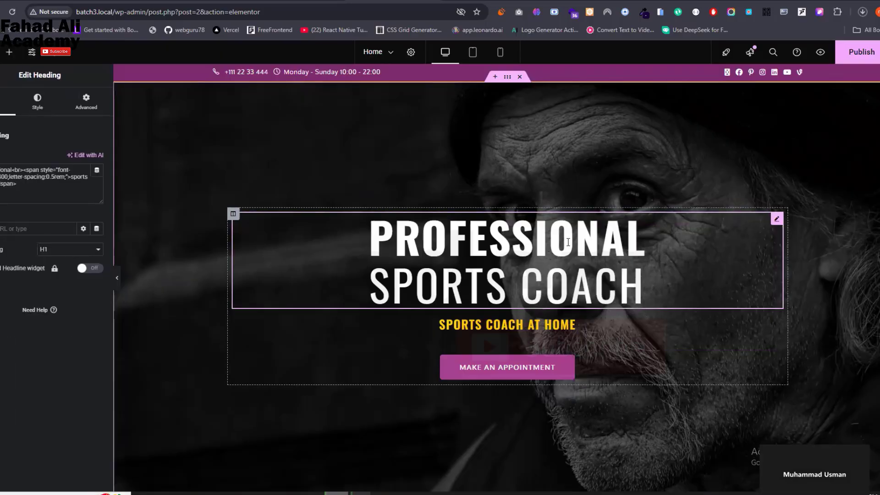
{"action": "left_click", "coordinate": [9, 53]}
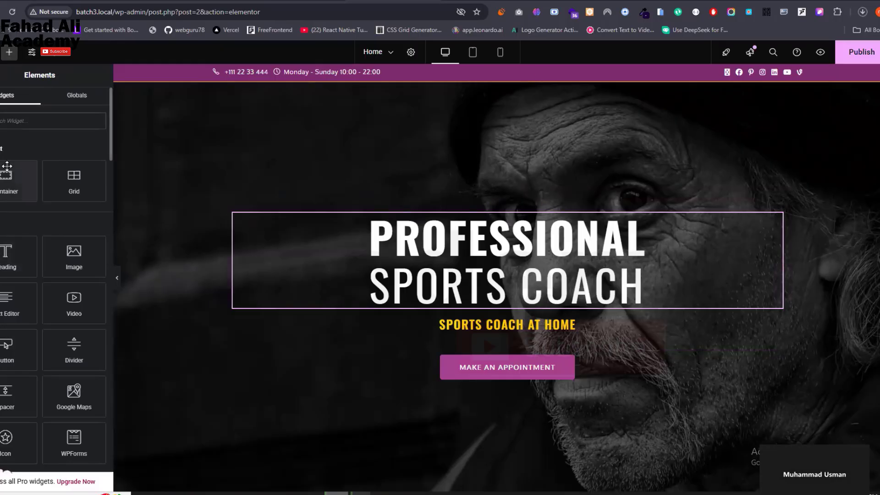
{"action": "scroll", "coordinate": [22, 243], "scroll_direction": "down", "scroll_amount": 1}
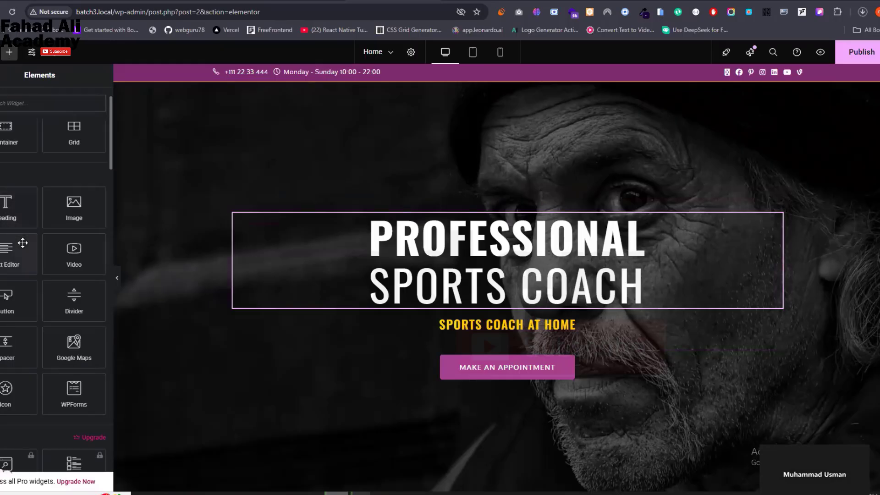
{"action": "scroll", "coordinate": [22, 243], "scroll_direction": "down", "scroll_amount": 10}
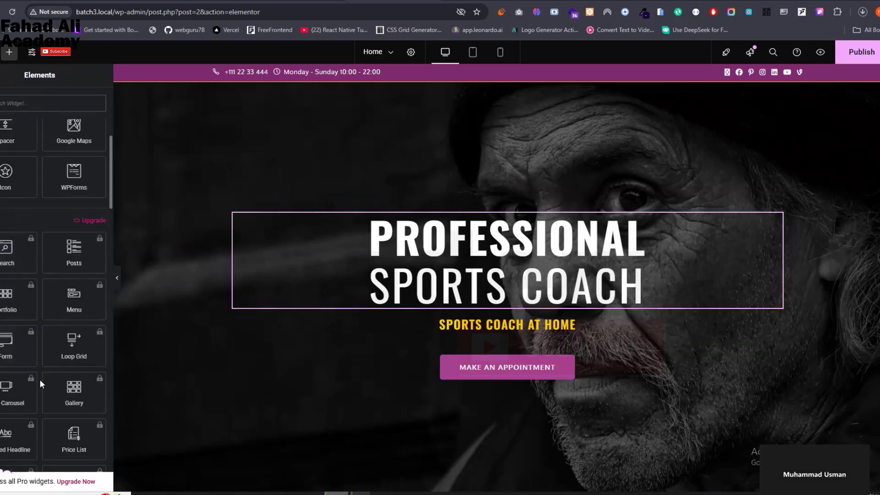
{"action": "scroll", "coordinate": [40, 380], "scroll_direction": "down", "scroll_amount": 4}
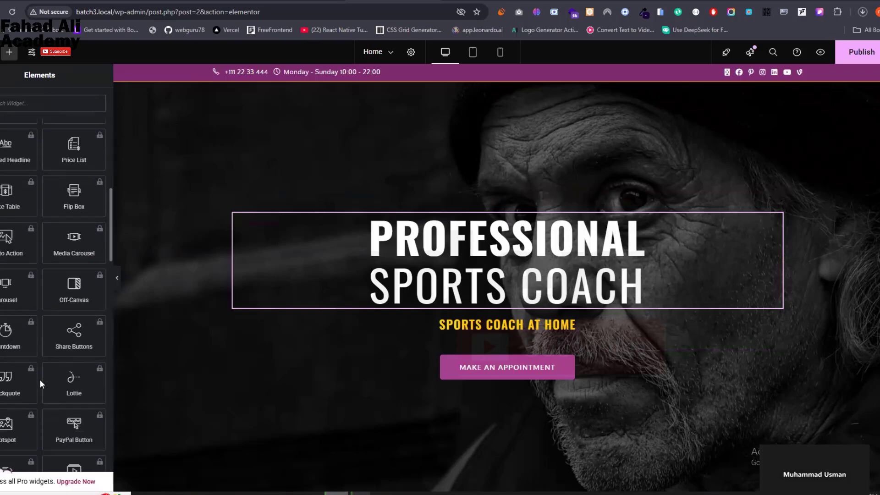
{"action": "scroll", "coordinate": [40, 379], "scroll_direction": "down", "scroll_amount": 4}
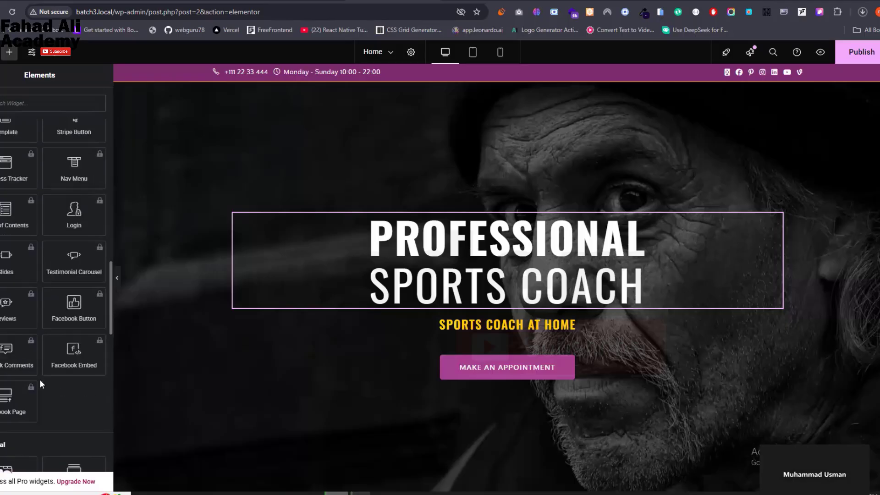
{"action": "scroll", "coordinate": [39, 379], "scroll_direction": "down", "scroll_amount": 10}
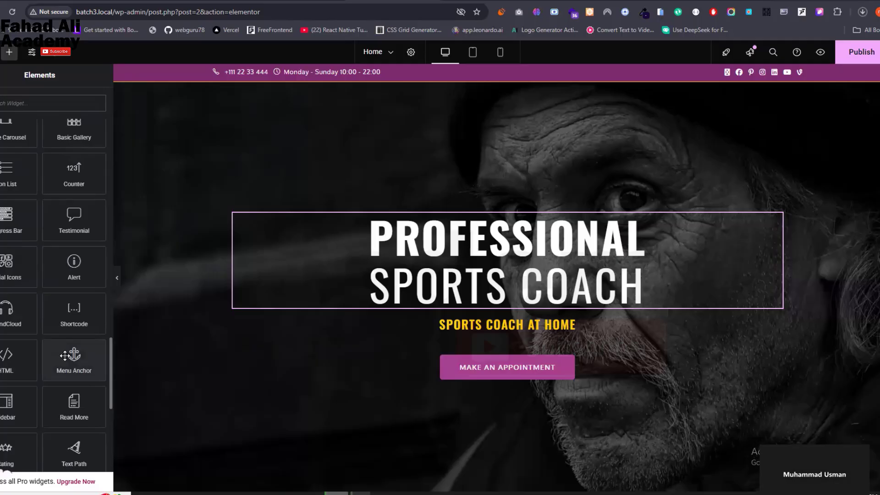
{"action": "scroll", "coordinate": [65, 355], "scroll_direction": "up", "scroll_amount": 12}
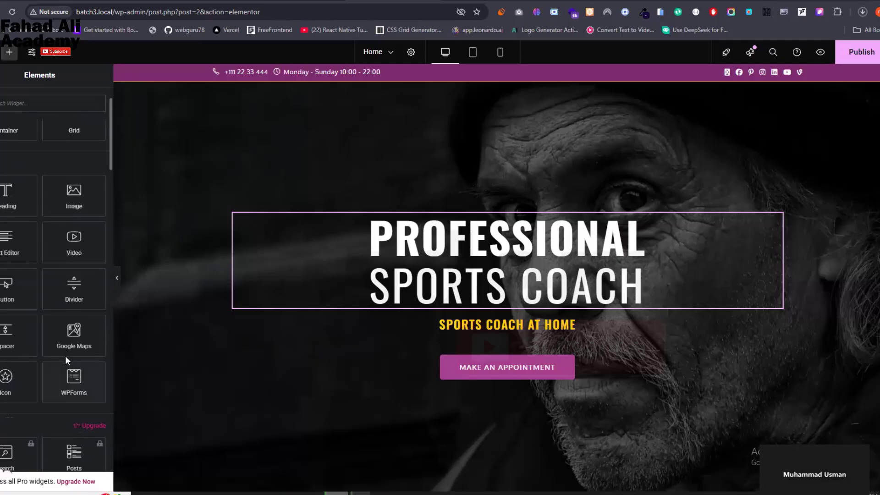
{"action": "scroll", "coordinate": [65, 360], "scroll_direction": "up", "scroll_amount": 2}
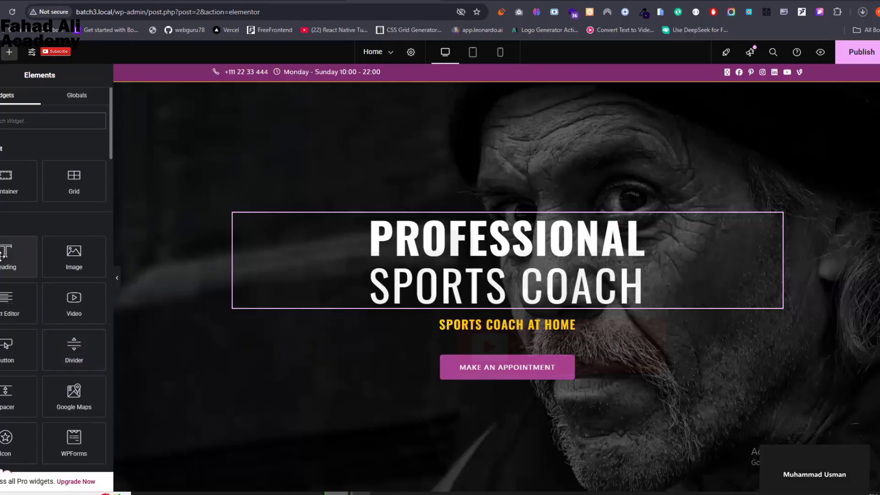
- Add a Heading widget above "Professional Sports Coach" and set its text to "Give a helping hand to those who need it!"
{"action": "left_click_drag", "start_coordinate": [1, 255], "coordinate": [450, 213]}
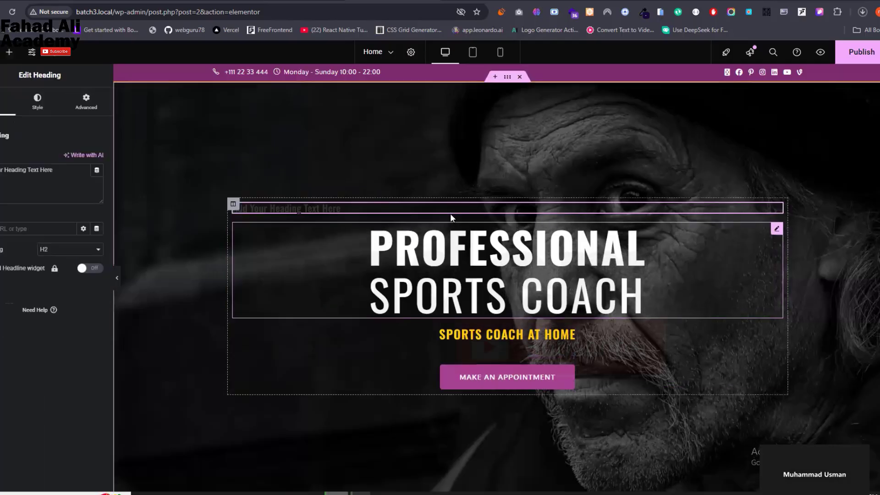
{"action": "triple_click", "coordinate": [37, 172]}
{"action": "type", "text": "Give a helping hand to those who need it!"}
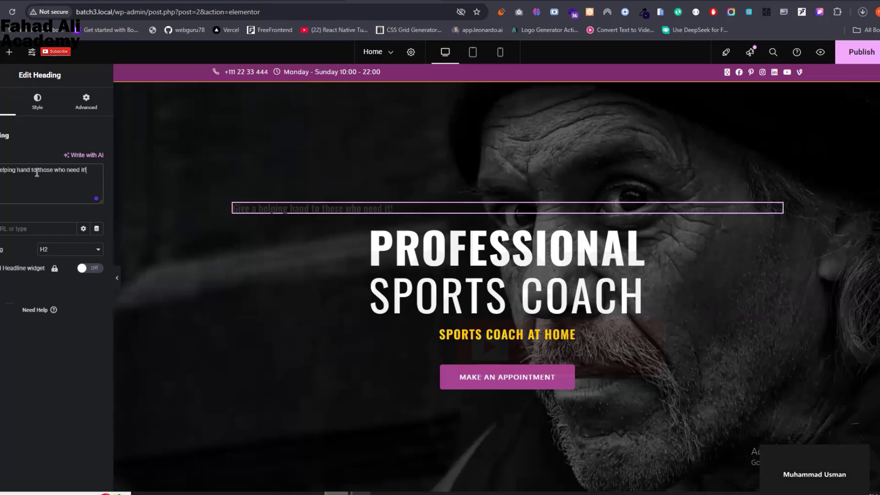
- Center the new hero heading and set its text color to white, #FFFFFF
{"action": "left_click", "coordinate": [32, 108]}
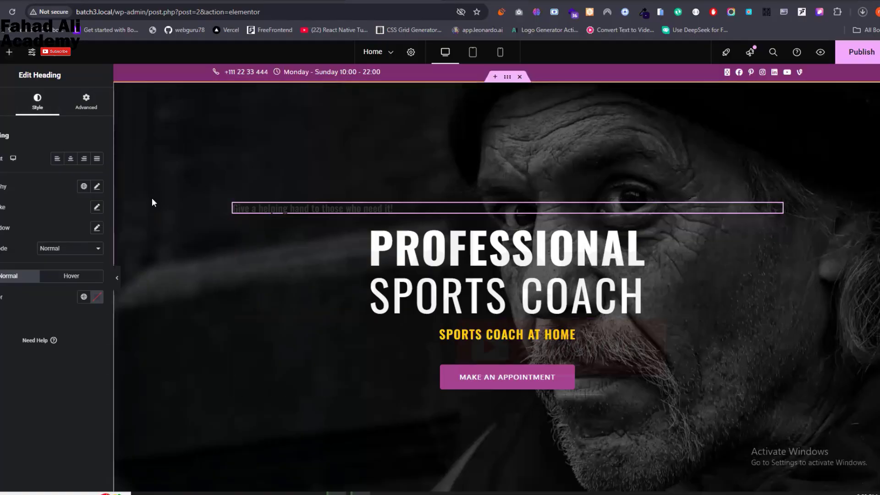
{"action": "left_click", "coordinate": [70, 159]}
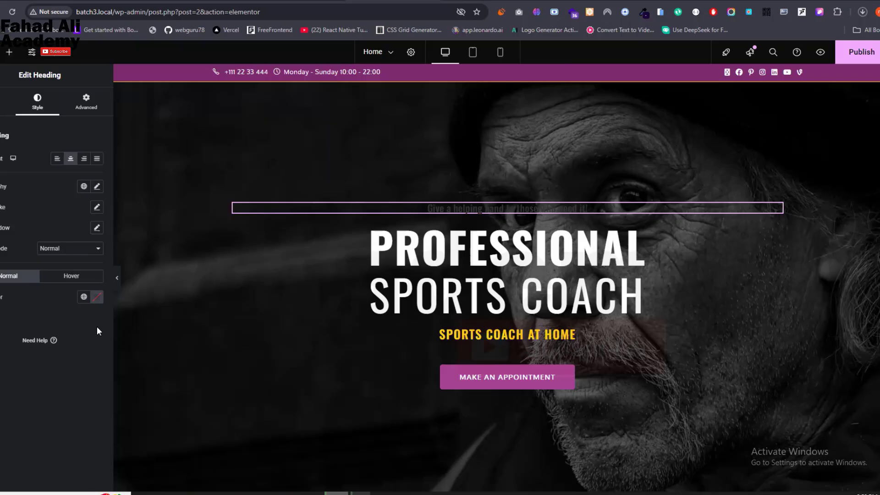
{"action": "left_click", "coordinate": [96, 298]}
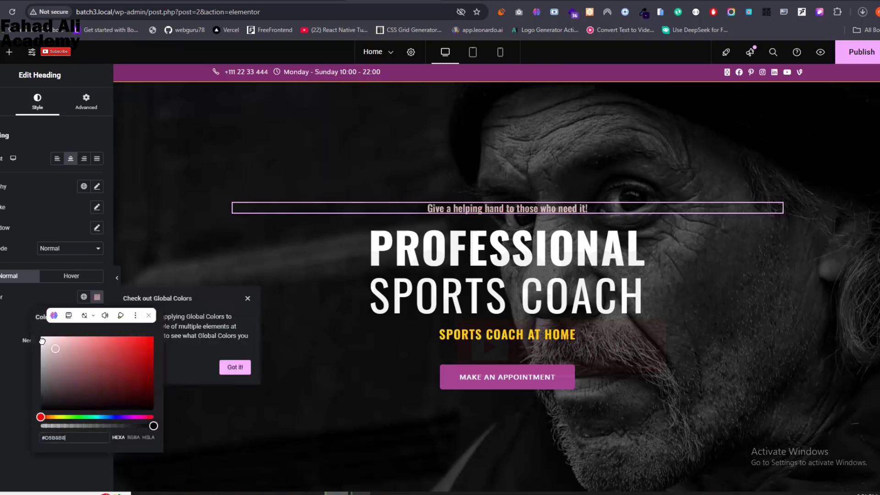
{"action": "left_click_drag", "start_coordinate": [42, 341], "coordinate": [1, 323]}
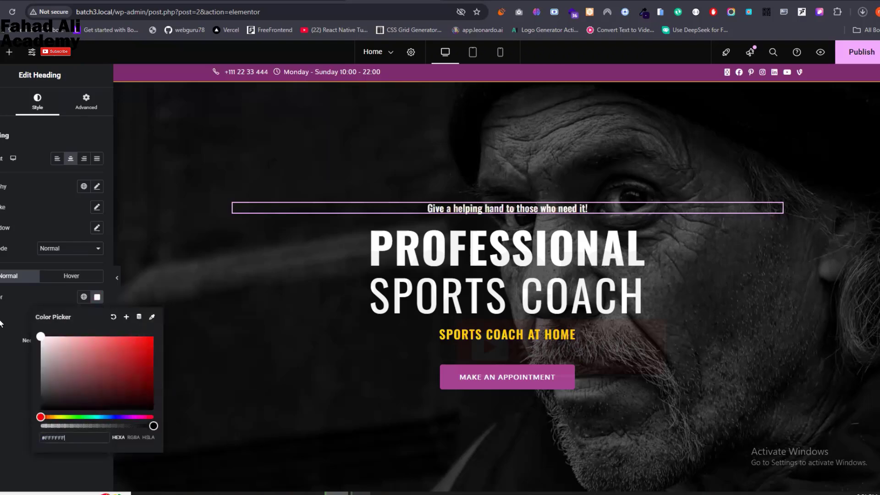
- Set the new hero heading's typography size to 45 px
{"action": "left_click", "coordinate": [97, 186]}
{"action": "left_click", "coordinate": [96, 187]}
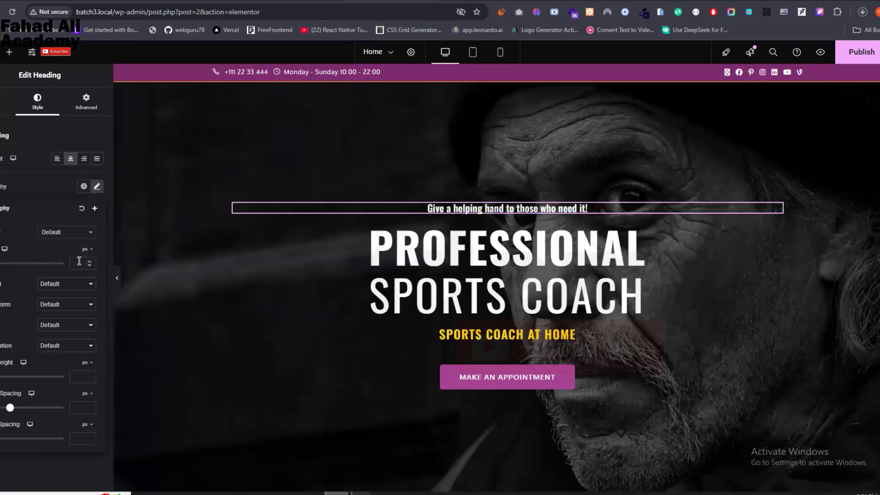
{"action": "type", "text": "40"}
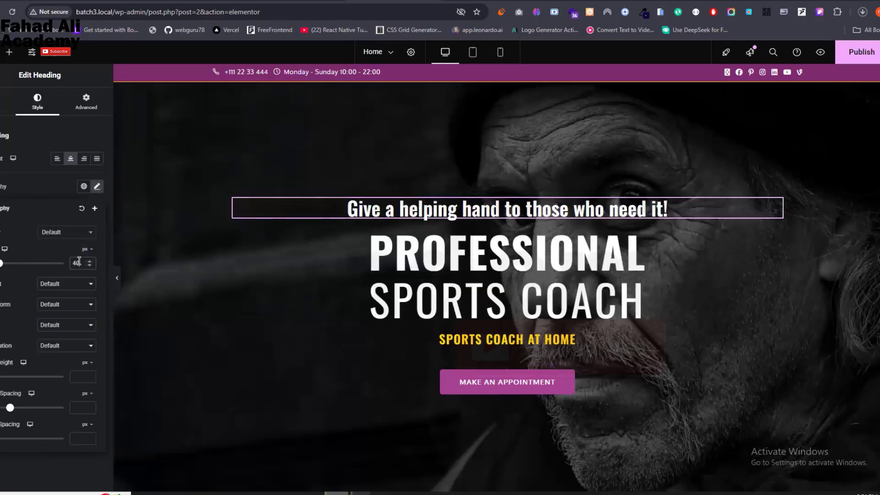
{"action": "key", "text": "Up"}
{"action": "key", "text": "Up"}
{"action": "key", "text": "Up"}
{"action": "key", "text": "Up"}
{"action": "key", "text": "Up"}
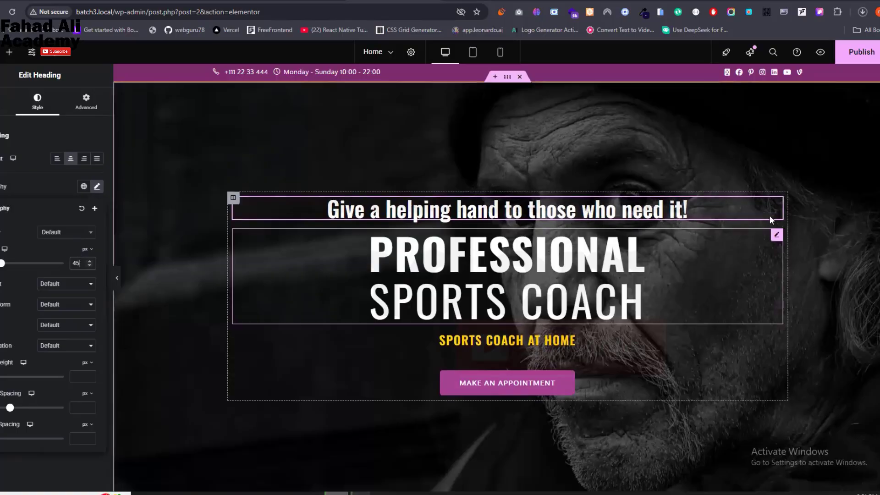
- Delete the "Professional Sports Coach" heading from the hero section and select the "Give a helping hand to those who need it!" heading
{"action": "right_click", "coordinate": [778, 239]}
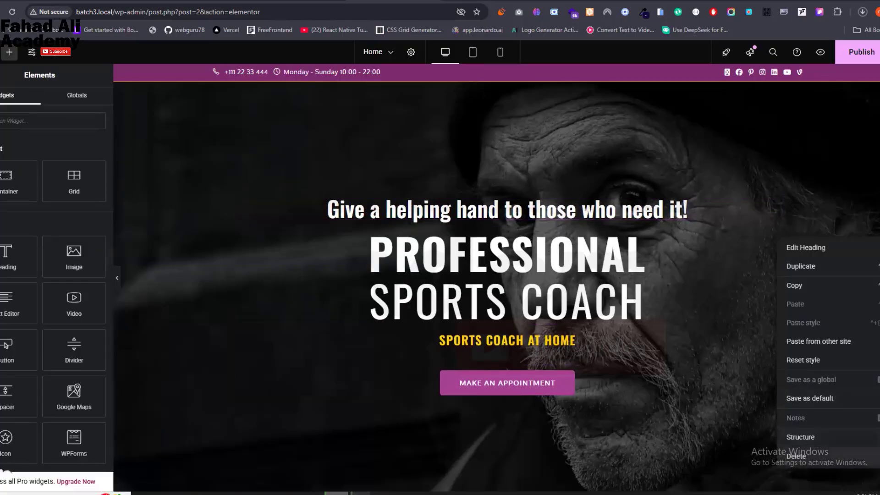
{"action": "left_click", "coordinate": [796, 456]}
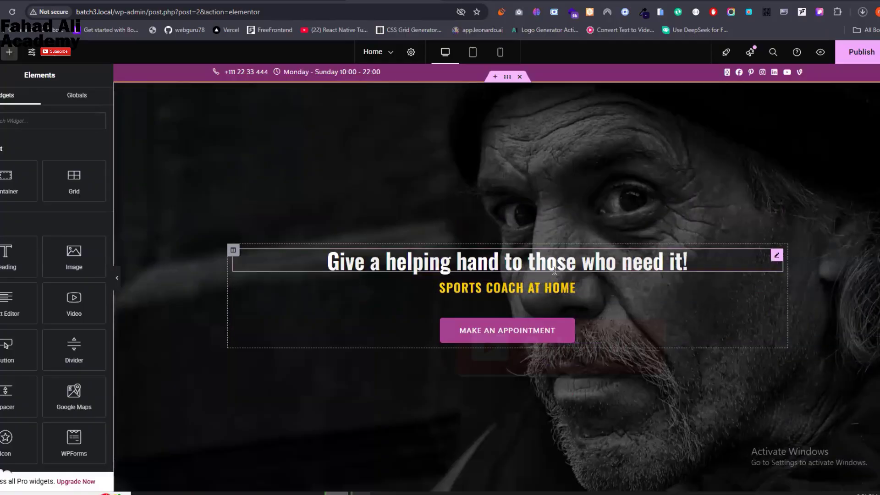
{"action": "left_click", "coordinate": [555, 267]}
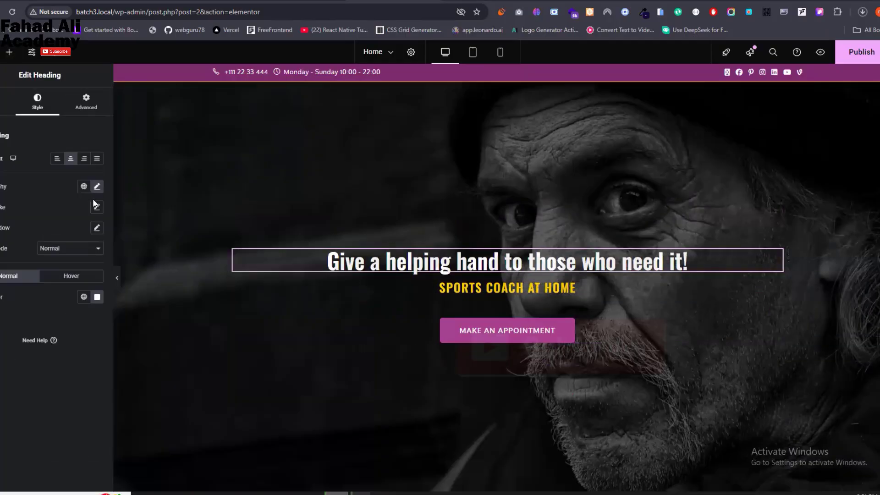
- Try a typography size of 60 px on the hero heading and compare it with the Charitee template's hero text
{"action": "left_click", "coordinate": [97, 187]}
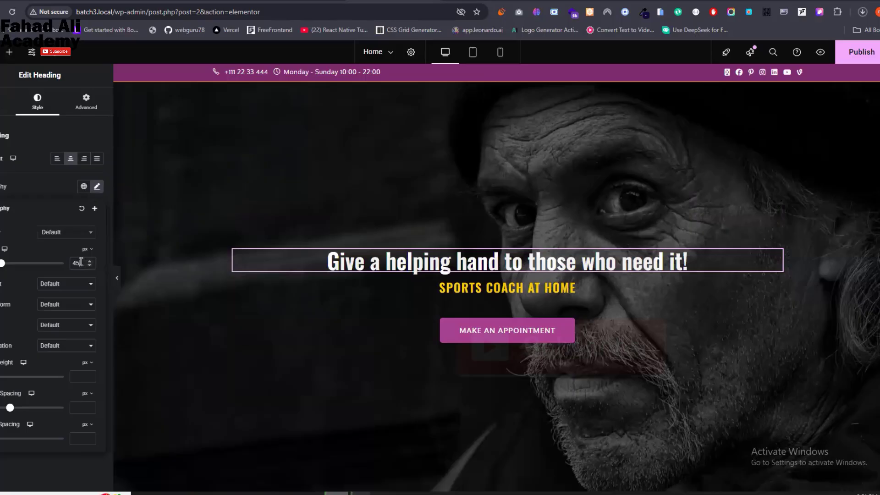
{"action": "double_click", "coordinate": [77, 263]}
{"action": "key", "text": "BackSpace"}
{"action": "type", "text": "60"}
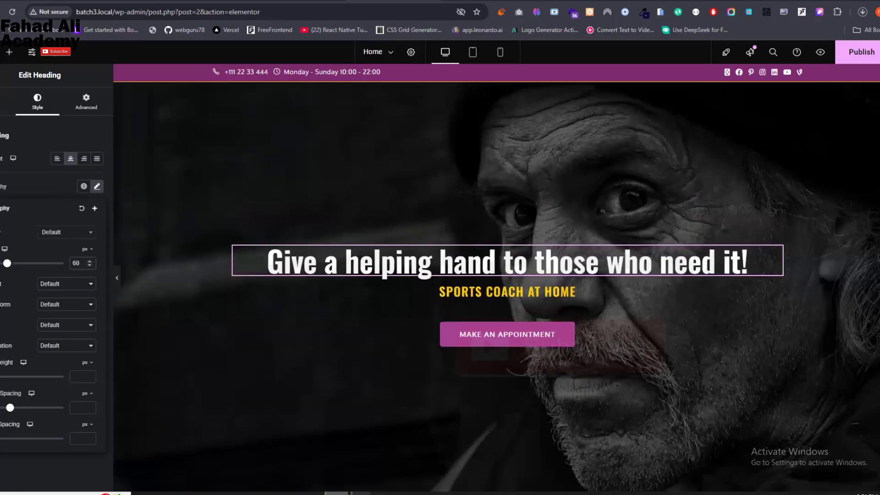
{"action": "left_click", "coordinate": [477, 1]}
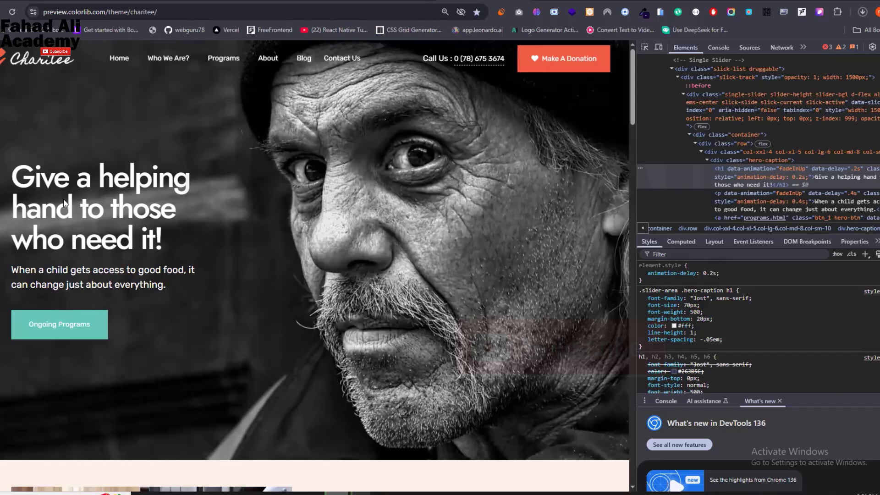
{"action": "left_click", "coordinate": [395, 1]}
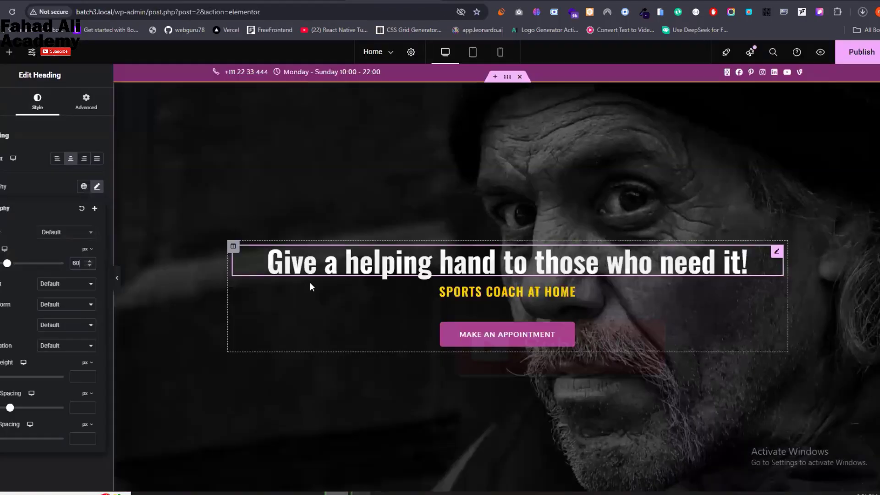
- Insert a <br> line break after "Give a helping" in the hero heading's text, matching the Charitee template's line split
{"action": "left_click", "coordinate": [322, 276]}
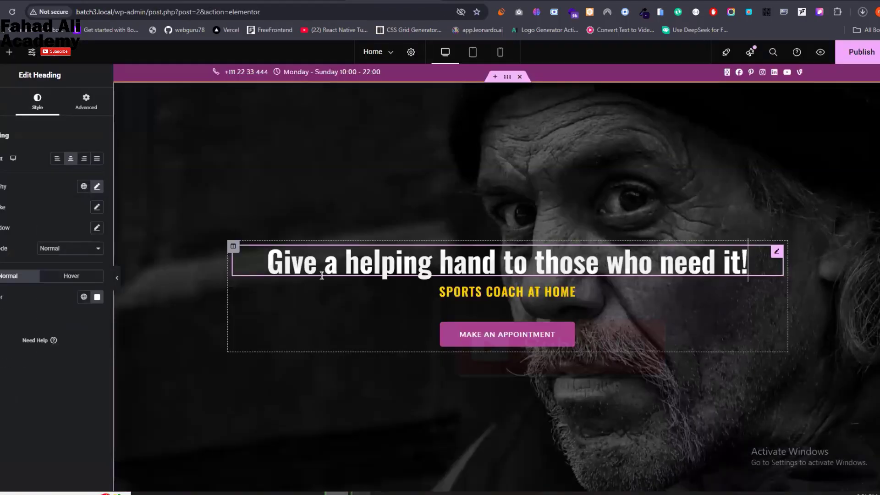
{"action": "left_click", "coordinate": [1, 107]}
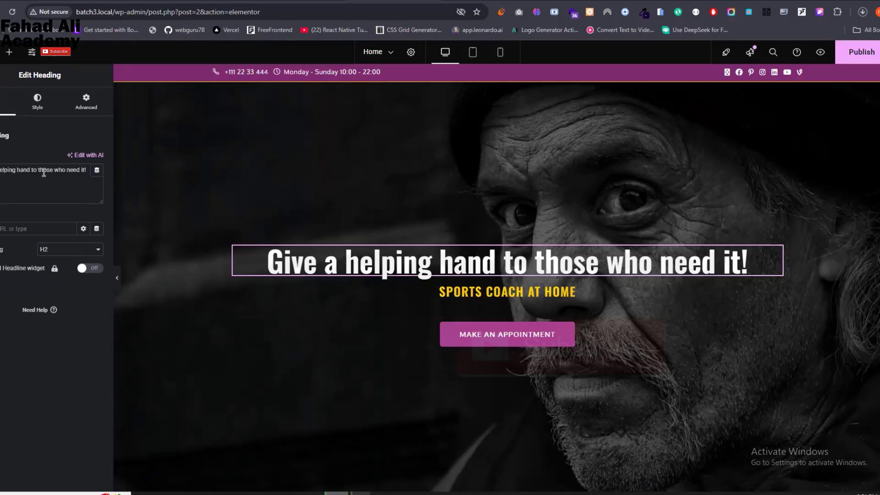
{"action": "key", "text": "ctrl+Tab"}
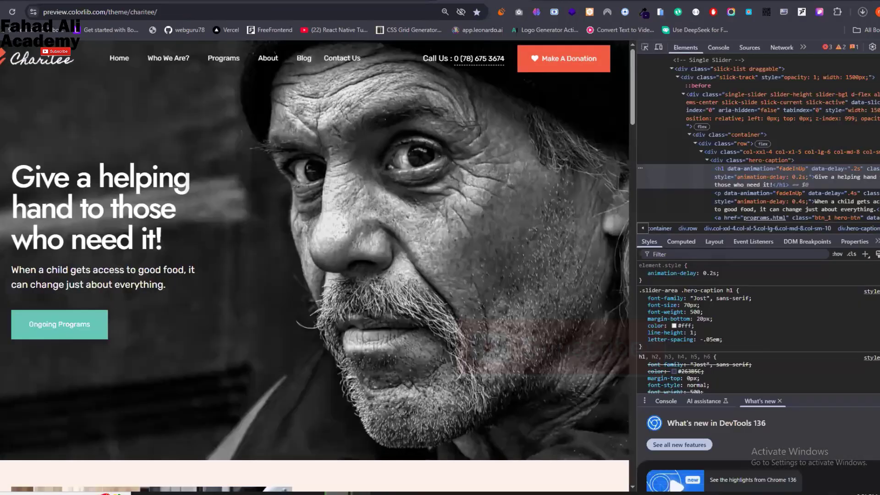
{"action": "key", "text": "ctrl+shift+Tab"}
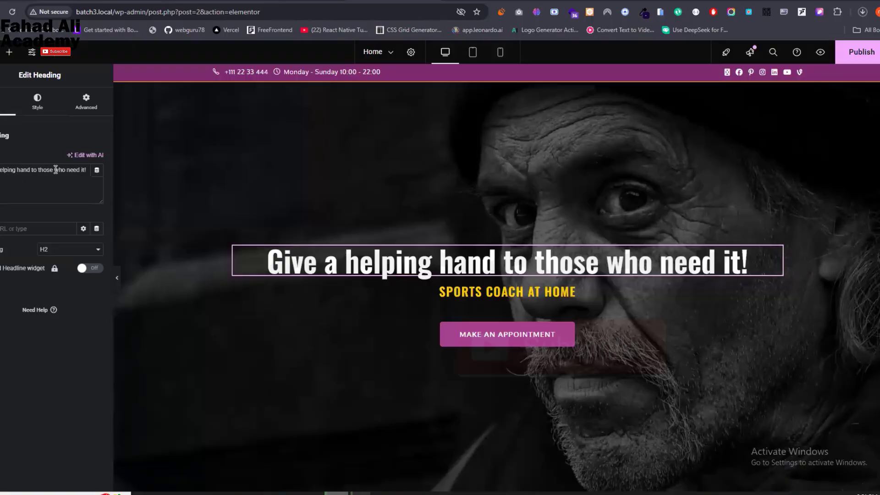
{"action": "left_click", "coordinate": [19, 170]}
{"action": "type", "text": "<>"}
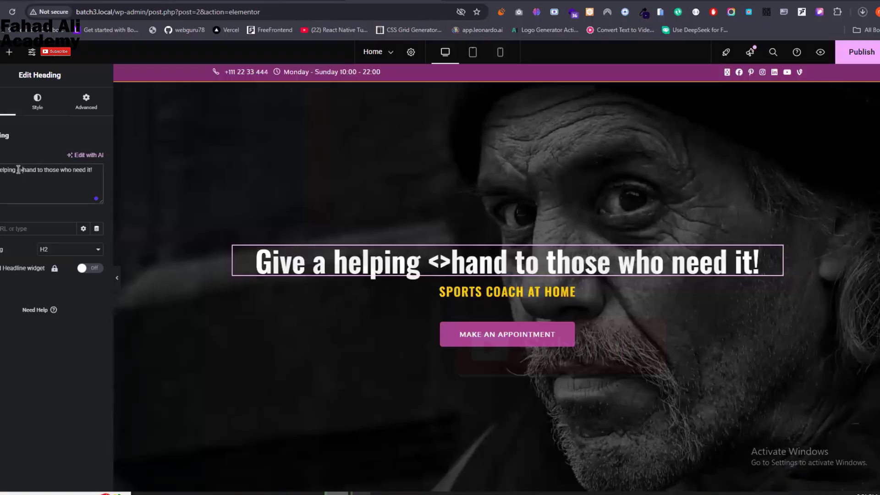
{"action": "type", "text": "br"}
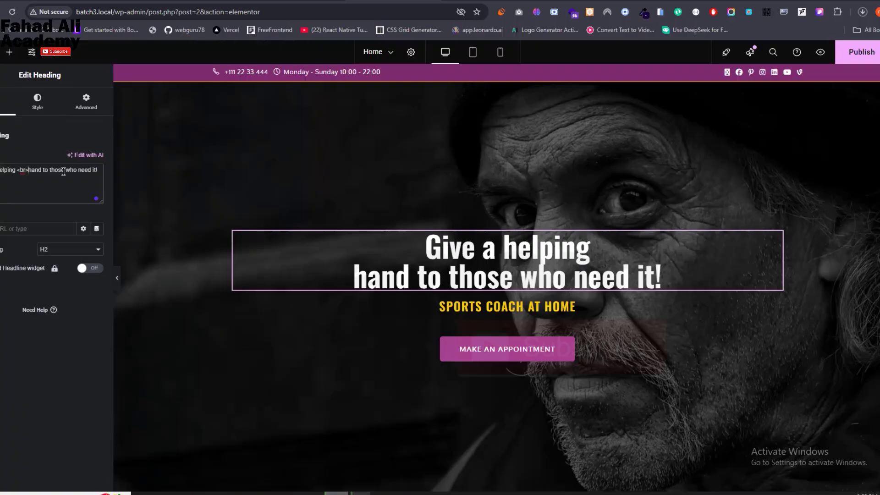
{"action": "key", "text": "Return"}
- Set the hero heading's typography size to 72 px
{"action": "left_click", "coordinate": [46, 102]}
{"action": "left_click", "coordinate": [97, 186]}
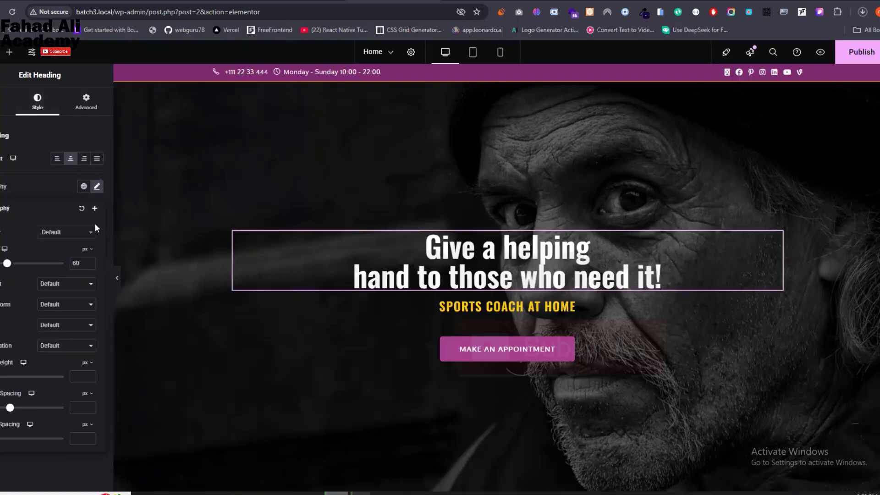
{"action": "left_click", "coordinate": [81, 259]}
{"action": "key", "text": "BackSpace"}
{"action": "key", "text": "BackSpace"}
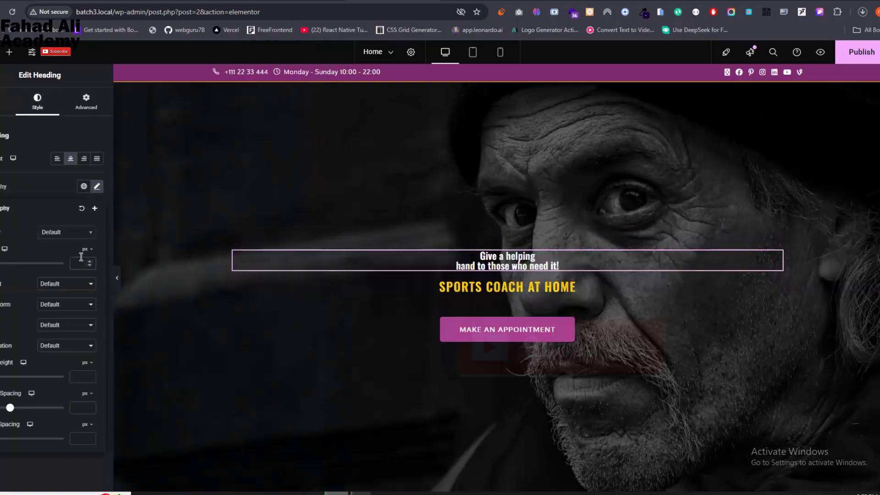
{"action": "type", "text": "70"}
{"action": "key", "text": "Up"}
{"action": "key", "text": "Up"}
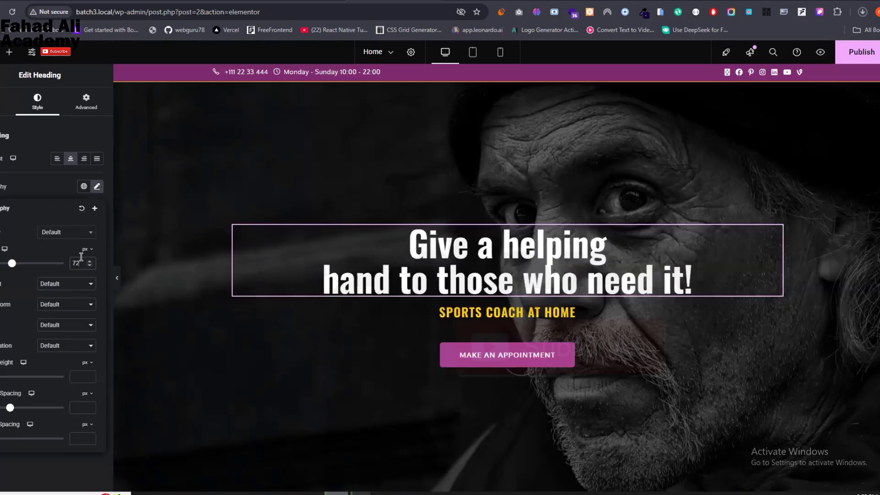
- Insert a second <br> line break after "hand to those who" in the hero heading's text
{"action": "left_click", "coordinate": [7, 101]}
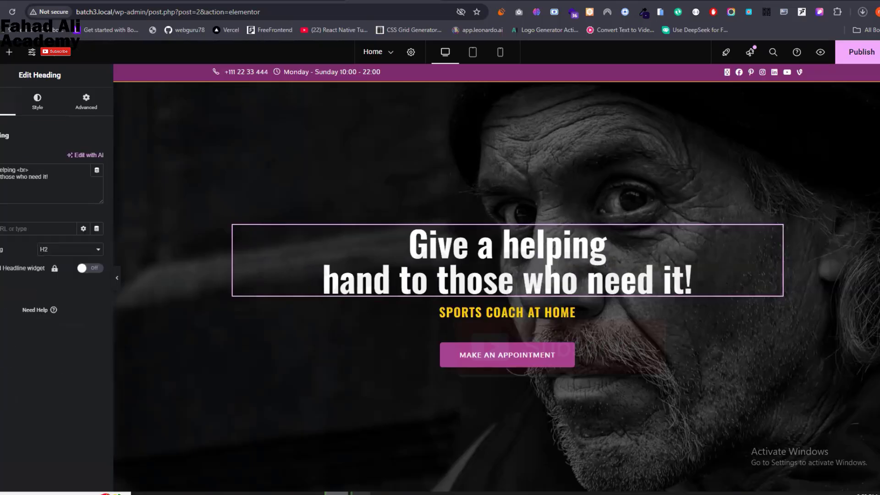
{"action": "left_click", "coordinate": [29, 176]}
{"action": "type", "text": "<> "}
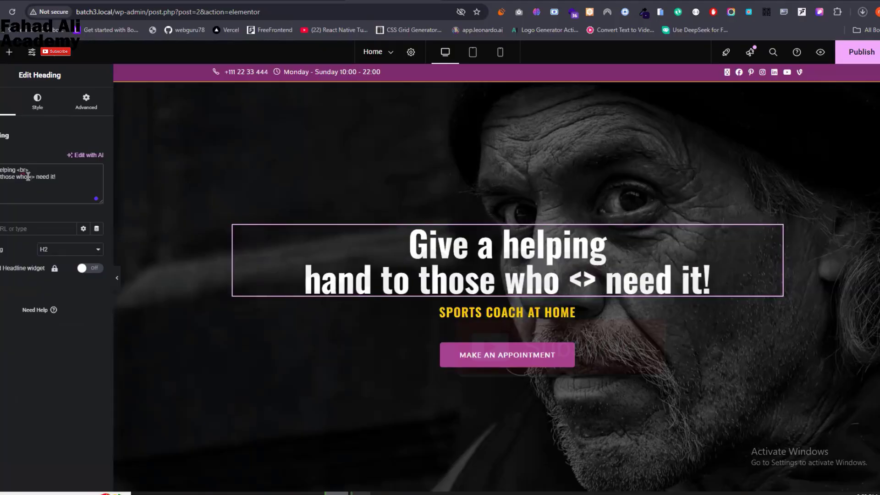
{"action": "type", "text": "br"}
{"action": "left_click", "coordinate": [28, 176]}
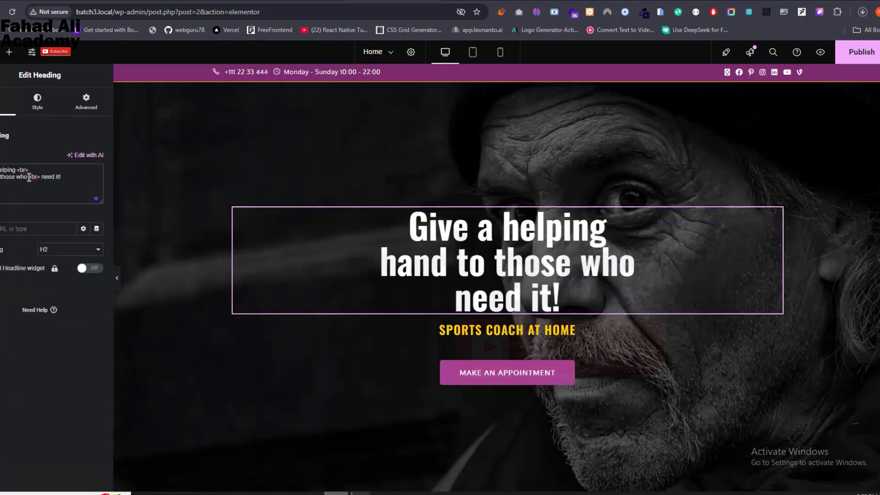
{"action": "key", "text": "Return"}
- Open the hero heading's typography settings and browse the available font families
{"action": "left_click", "coordinate": [37, 101]}
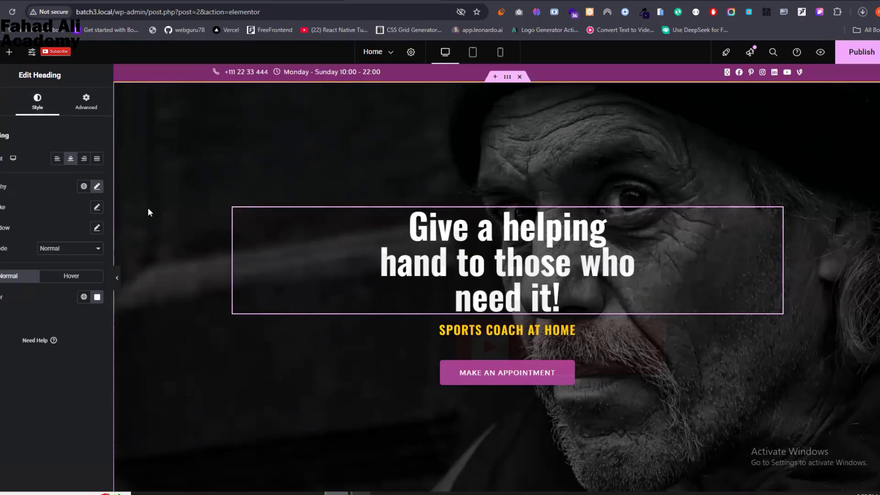
{"action": "left_click", "coordinate": [97, 187]}
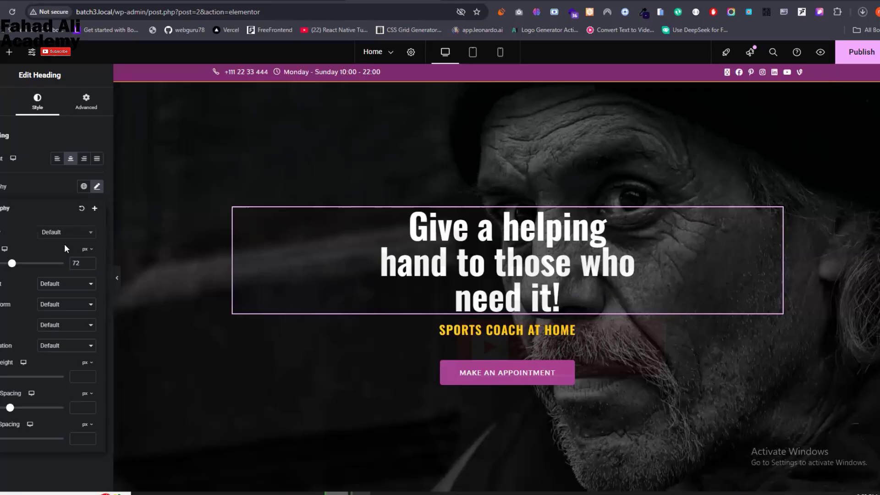
{"action": "left_click", "coordinate": [75, 234]}
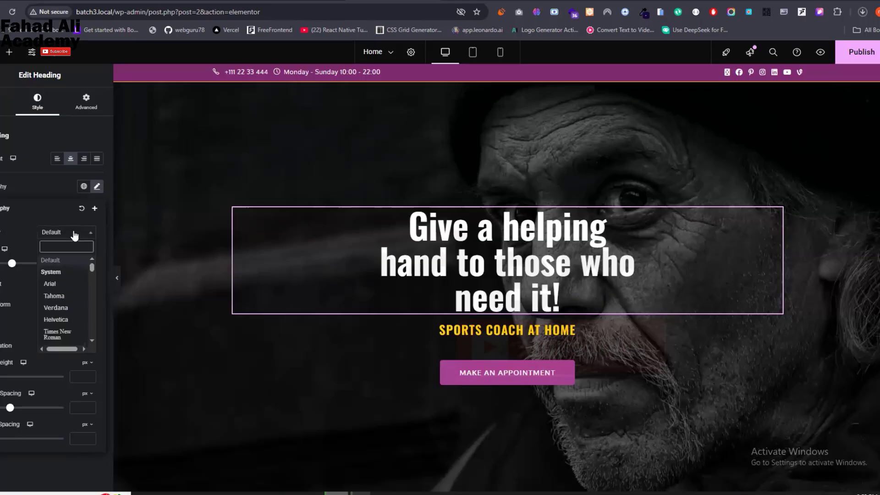
{"action": "scroll", "coordinate": [62, 318], "scroll_direction": "down", "scroll_amount": 3}
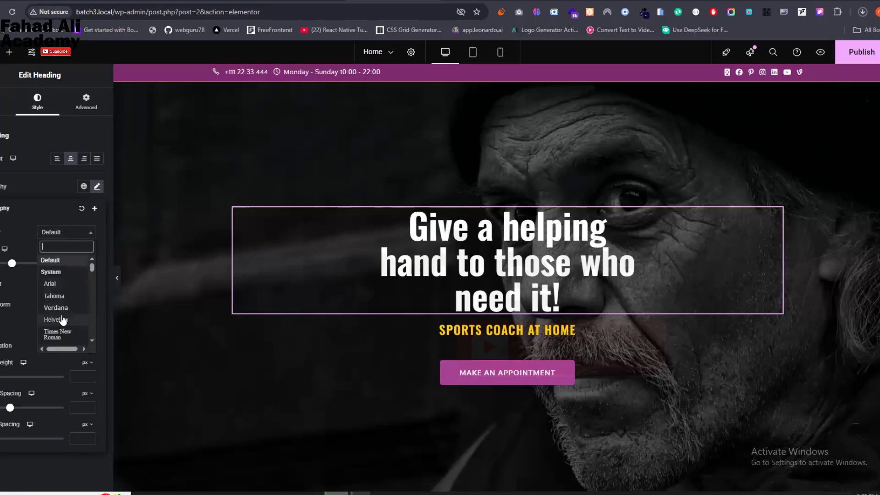
{"action": "scroll", "coordinate": [61, 311], "scroll_direction": "down", "scroll_amount": 3}
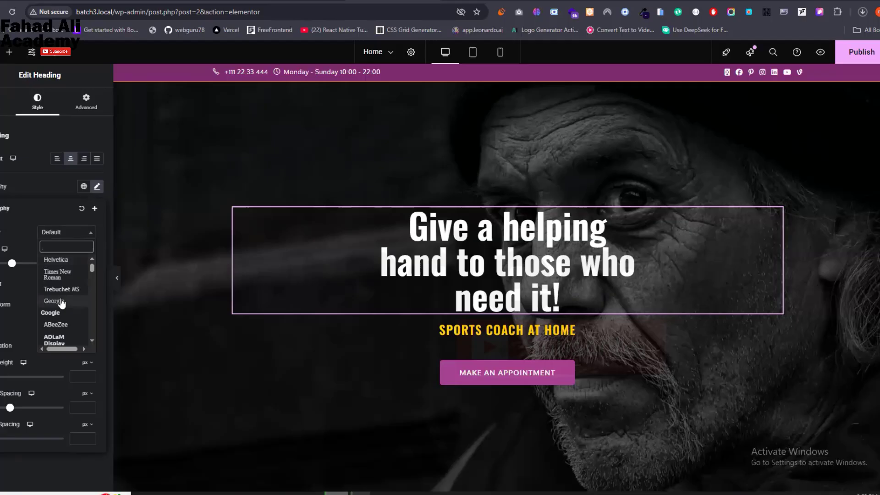
{"action": "left_click", "coordinate": [18, 233]}
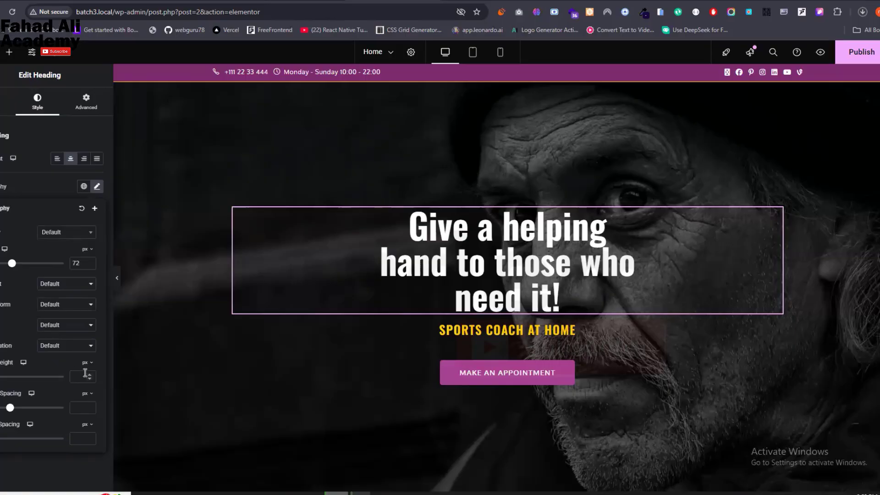
- Try the 100 (Thin) font weight on the hero heading and set the weight to 900 (Black)
{"action": "left_click", "coordinate": [68, 284]}
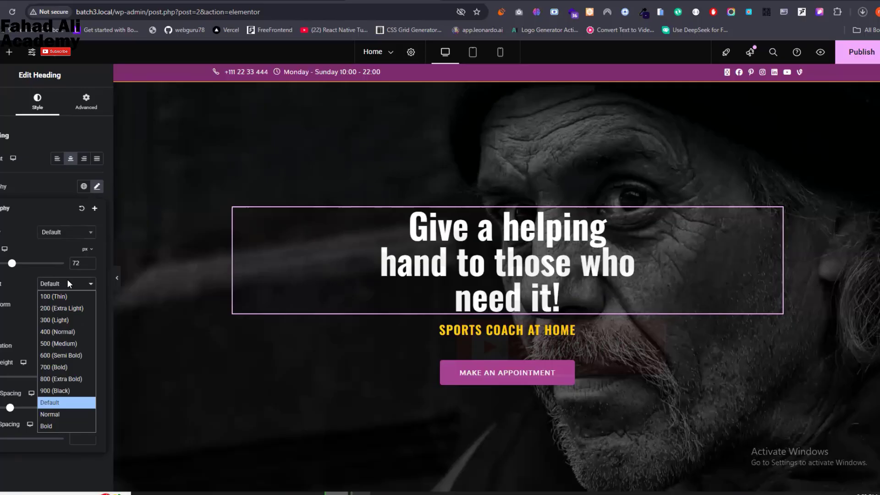
{"action": "left_click", "coordinate": [63, 297]}
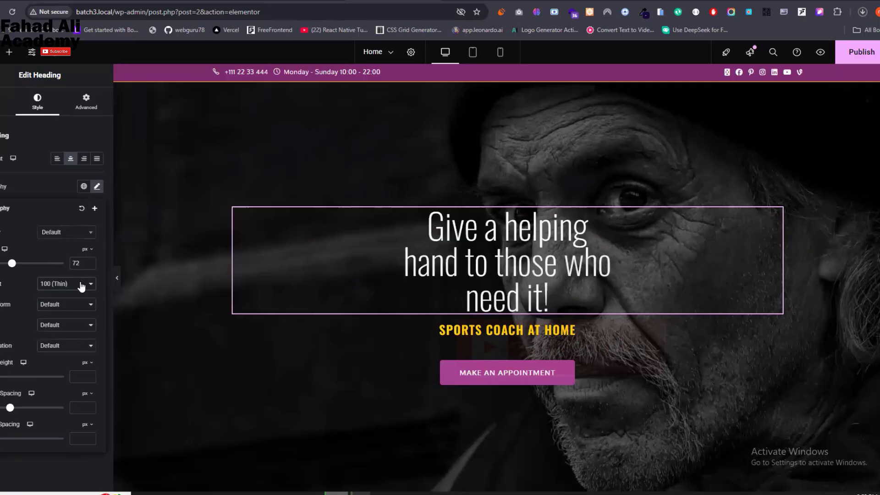
{"action": "left_click", "coordinate": [80, 284]}
{"action": "left_click", "coordinate": [56, 424]}
{"action": "left_click", "coordinate": [64, 287]}
{"action": "left_click", "coordinate": [67, 388]}
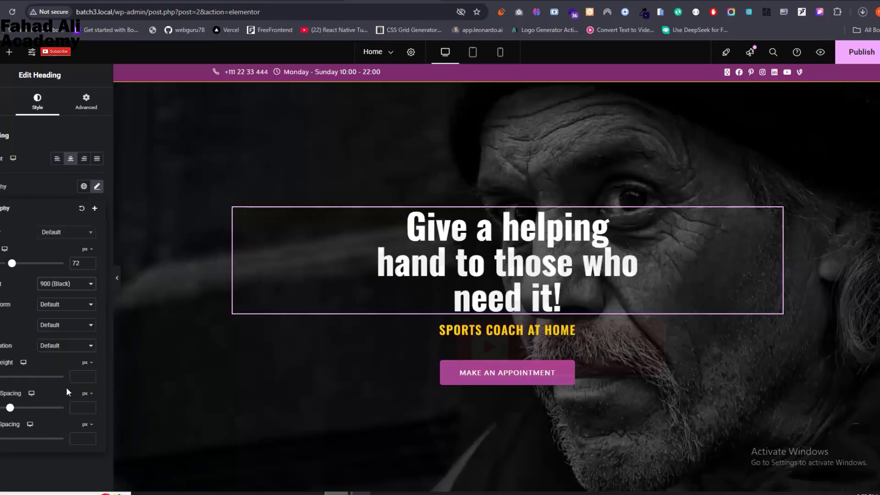
- Try the Lowercase and Capitalize text transforms on the hero heading and return the transform to Default
{"action": "left_click", "coordinate": [67, 306]}
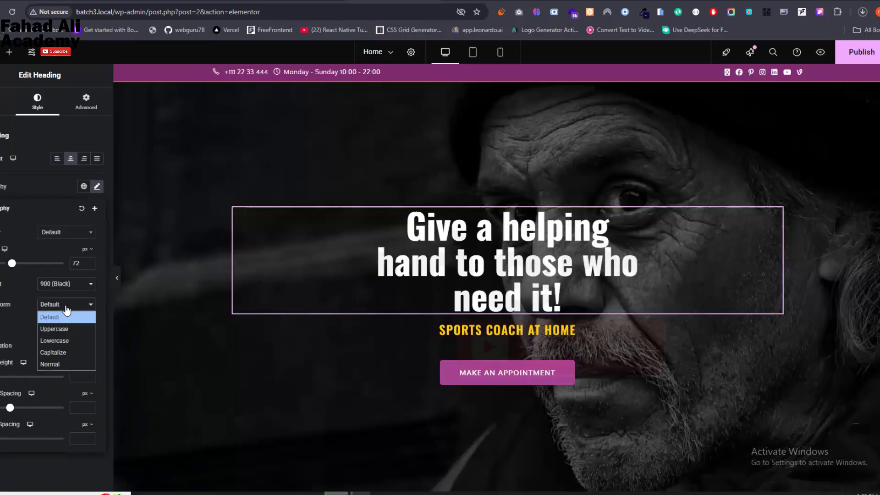
{"action": "left_click", "coordinate": [75, 338]}
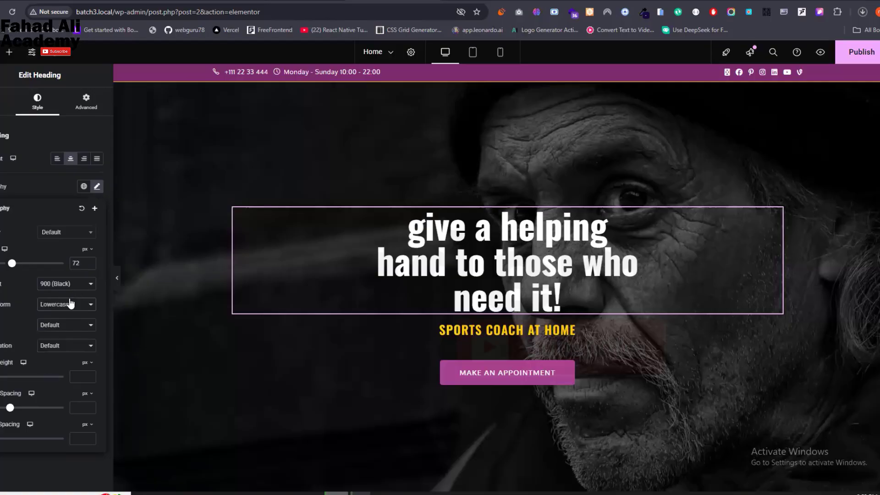
{"action": "left_click", "coordinate": [70, 304]}
{"action": "left_click", "coordinate": [67, 352]}
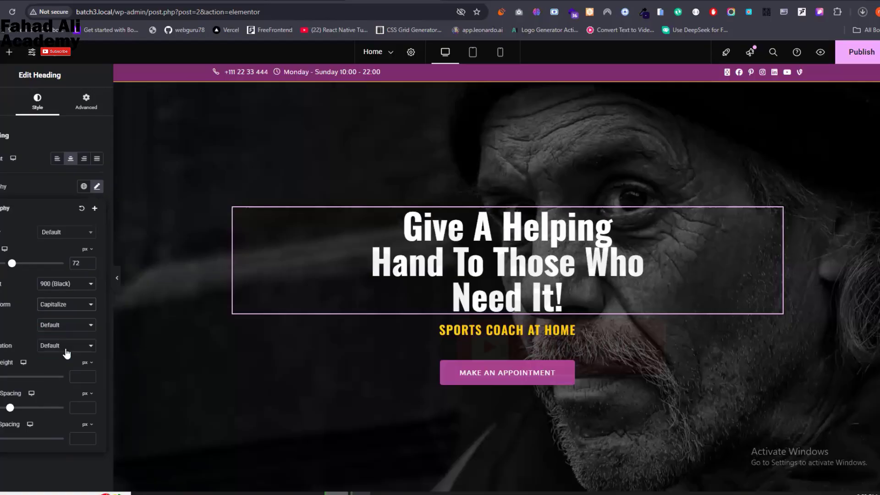
{"action": "left_click", "coordinate": [73, 304]}
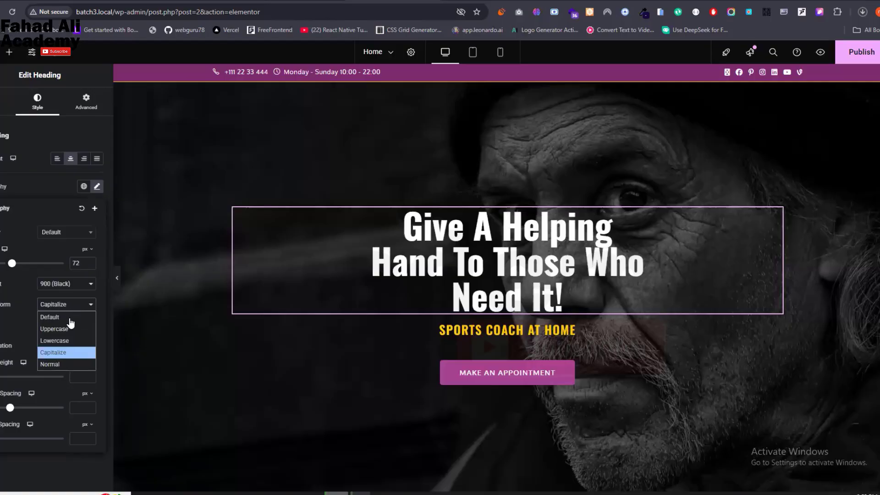
{"action": "left_click", "coordinate": [70, 321]}
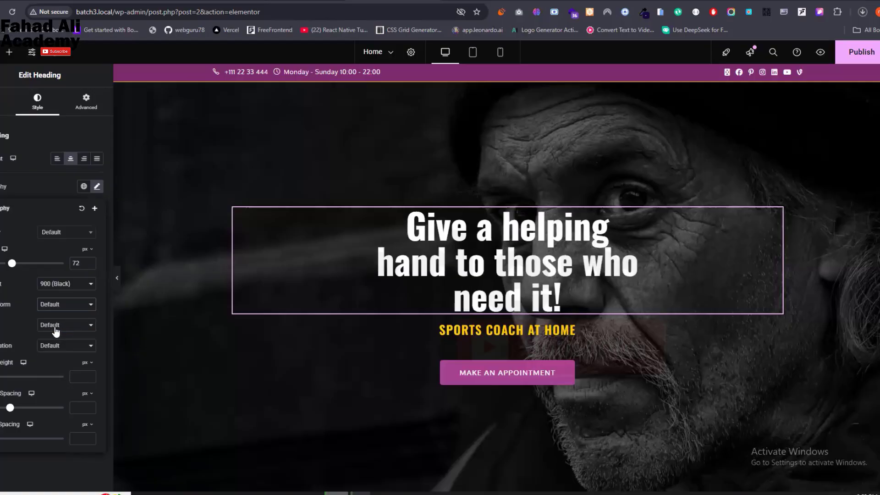
- View the hero heading's font style options, try the Line Through decoration and return the decoration to Default
{"action": "left_click", "coordinate": [64, 325]}
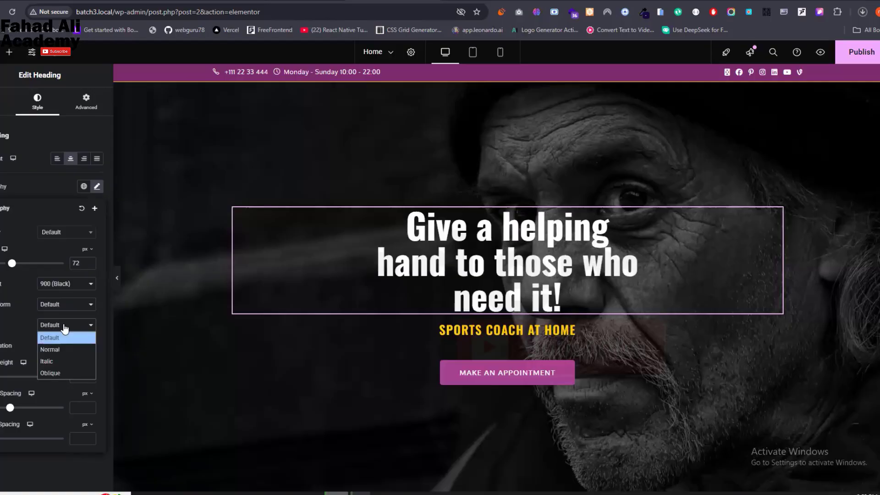
{"action": "left_click", "coordinate": [64, 327]}
{"action": "left_click", "coordinate": [70, 350]}
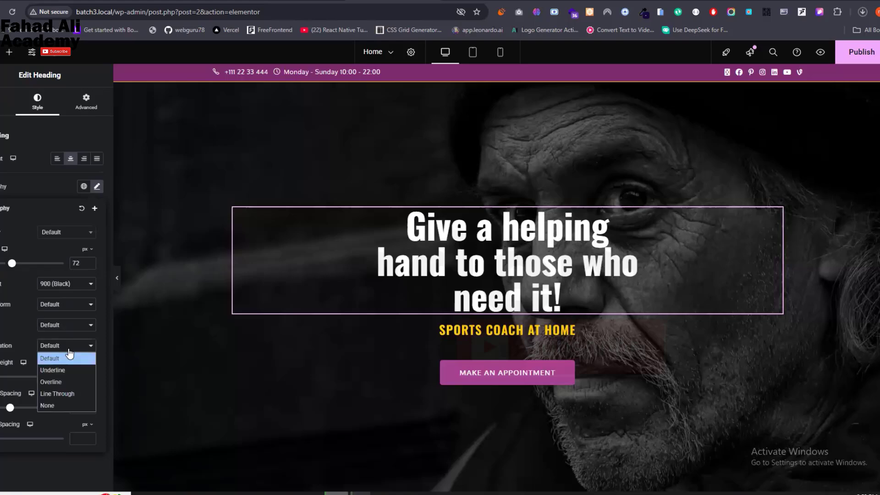
{"action": "left_click", "coordinate": [67, 393]}
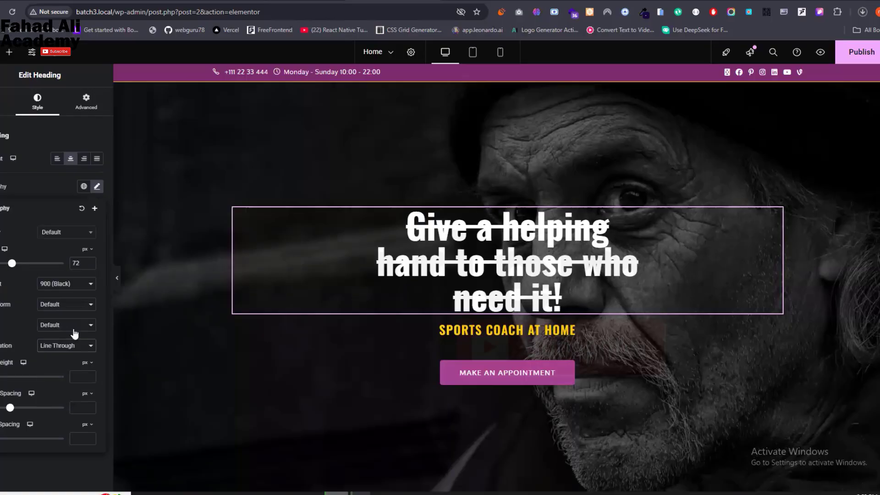
{"action": "left_click", "coordinate": [69, 346]}
{"action": "left_click", "coordinate": [55, 358]}
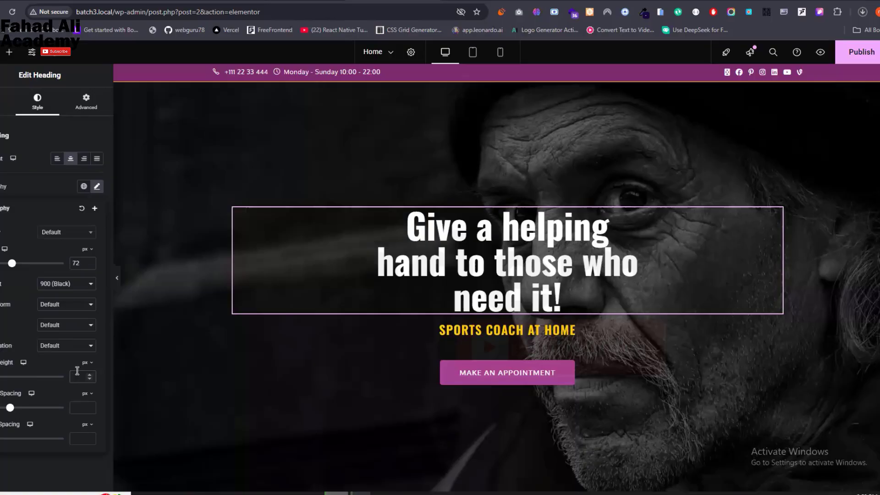
- Set the hero heading's line height to 83 px
{"action": "type", "text": "15"}
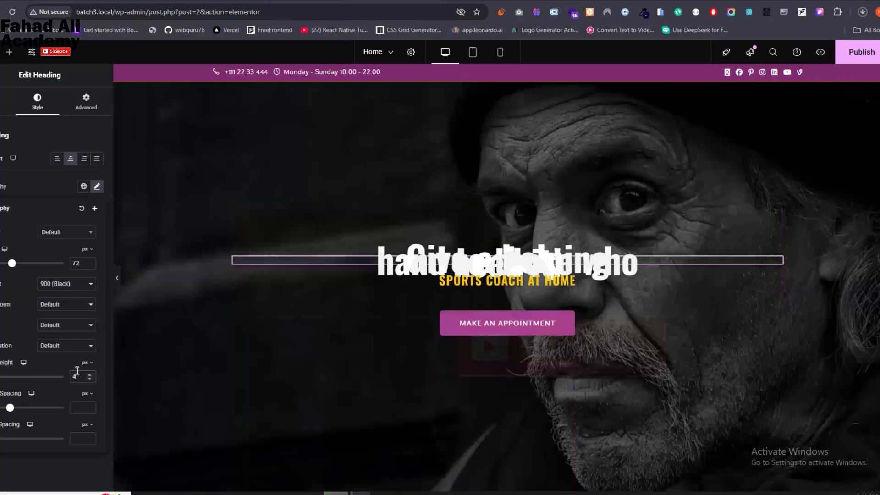
{"action": "key", "text": "Up"}
{"action": "key", "text": "Up"}
{"action": "key", "text": "Up"}
{"action": "key", "text": "Up"}
{"action": "key", "text": "Up"}
{"action": "key", "text": "Up"}
{"action": "key", "text": "Up"}
{"action": "key", "text": "Up"}
{"action": "key", "text": "Up"}
{"action": "key", "text": "Up"}
{"action": "key", "text": "Up"}
{"action": "key", "text": "Up"}
{"action": "key", "text": "Up"}
{"action": "key", "text": "Up"}
{"action": "key", "text": "Up"}
{"action": "key", "text": "Up"}
{"action": "key", "text": "Up"}
{"action": "key", "text": "Up"}
{"action": "key", "text": "Up"}
{"action": "key", "text": "Up"}
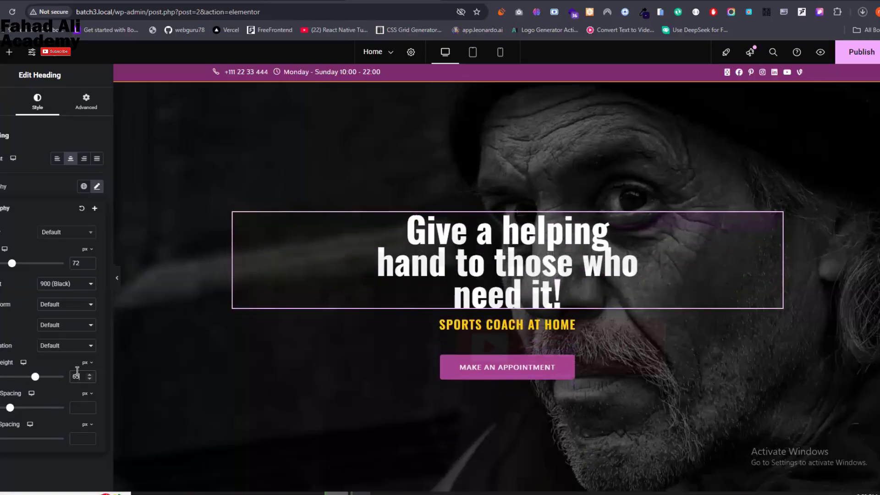
{"action": "key", "text": "Up"}
{"action": "key", "text": "Up"}
{"action": "key", "text": "Up"}
{"action": "key", "text": "Up"}
{"action": "key", "text": "Up"}
{"action": "key", "text": "Up"}
{"action": "key", "text": "Up"}
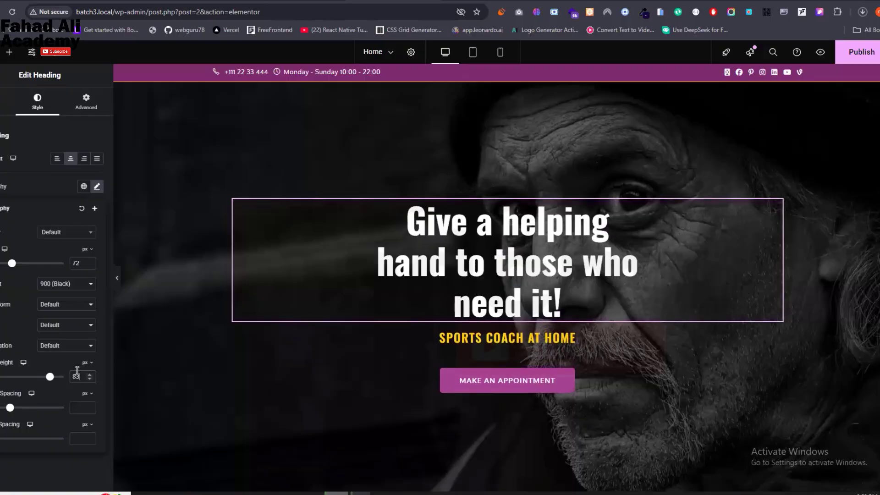
- Try letter spacing values up to 0.9 px on the hero heading, bring the spacing back down and view the Advanced settings
{"action": "left_click", "coordinate": [79, 408]}
{"action": "key", "text": "Up"}
{"action": "key", "text": "Up"}
{"action": "key", "text": "Up"}
{"action": "key", "text": "Up"}
{"action": "key", "text": "Up"}
{"action": "key", "text": "Up"}
{"action": "key", "text": "Up"}
{"action": "key", "text": "Up"}
{"action": "key", "text": "Up"}
{"action": "key", "text": "Up"}
{"action": "key", "text": "Up"}
{"action": "key", "text": "Up"}
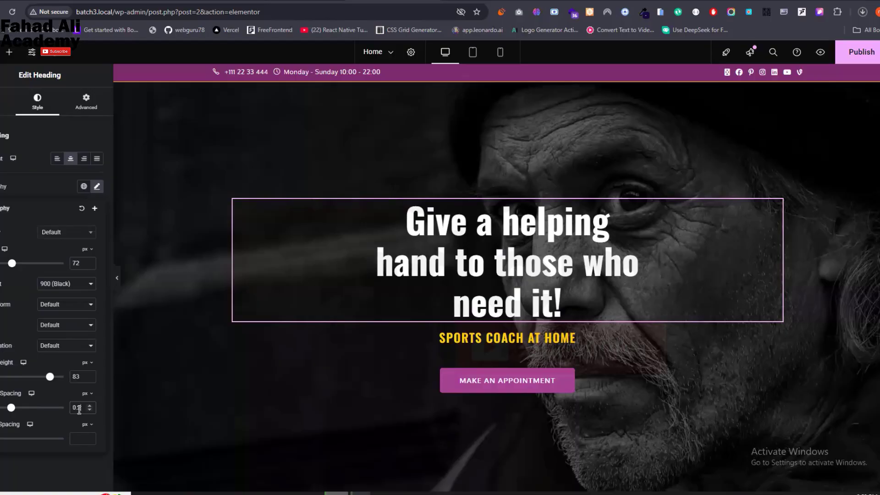
{"action": "key", "text": "Down"}
{"action": "key", "text": "Down"}
{"action": "key", "text": "Down"}
{"action": "key", "text": "Down"}
{"action": "key", "text": "Down"}
{"action": "key", "text": "Down"}
{"action": "key", "text": "Down"}
{"action": "key", "text": "Down"}
{"action": "key", "text": "Down"}
{"action": "key", "text": "Down"}
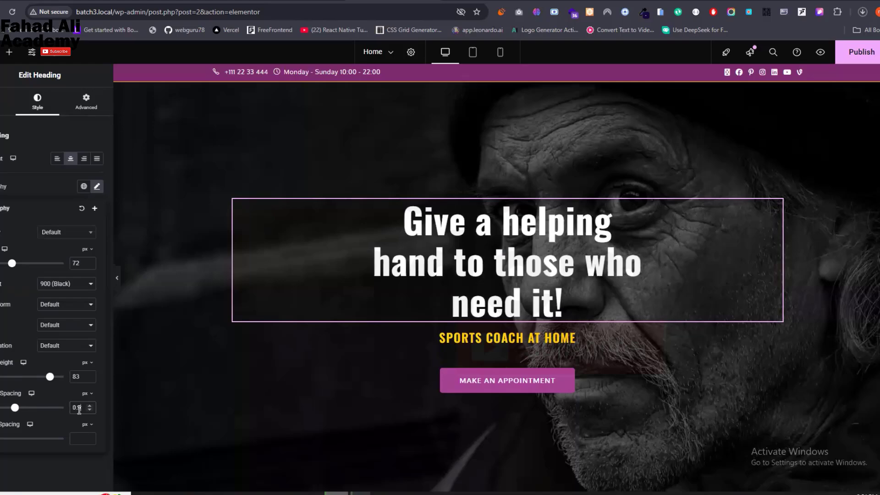
{"action": "key", "text": "Down"}
{"action": "key", "text": "Down"}
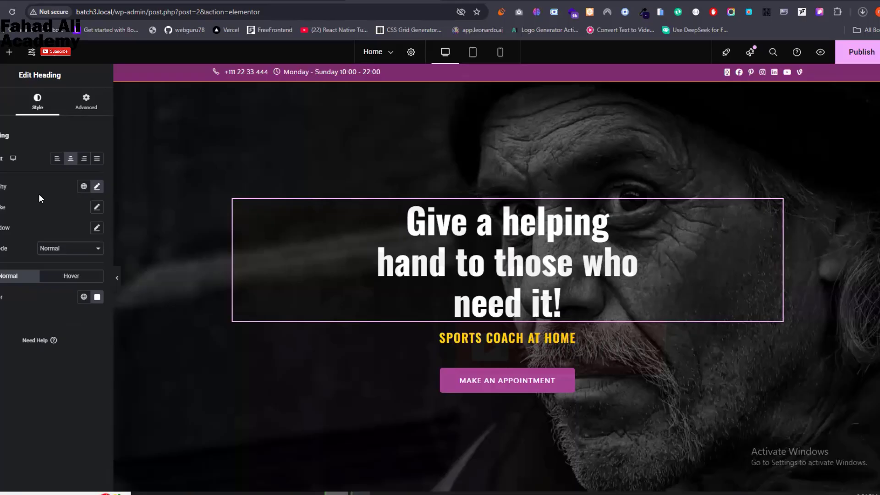
{"action": "left_click", "coordinate": [86, 101]}
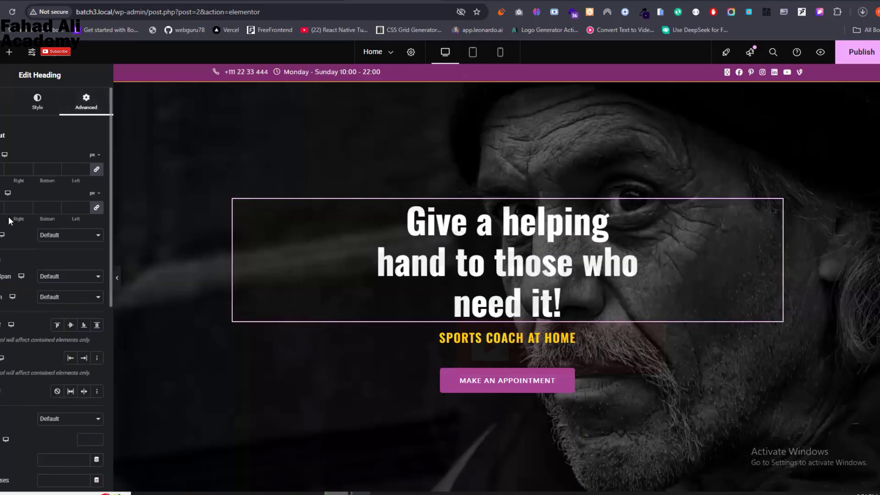
{"action": "left_click", "coordinate": [44, 110]}
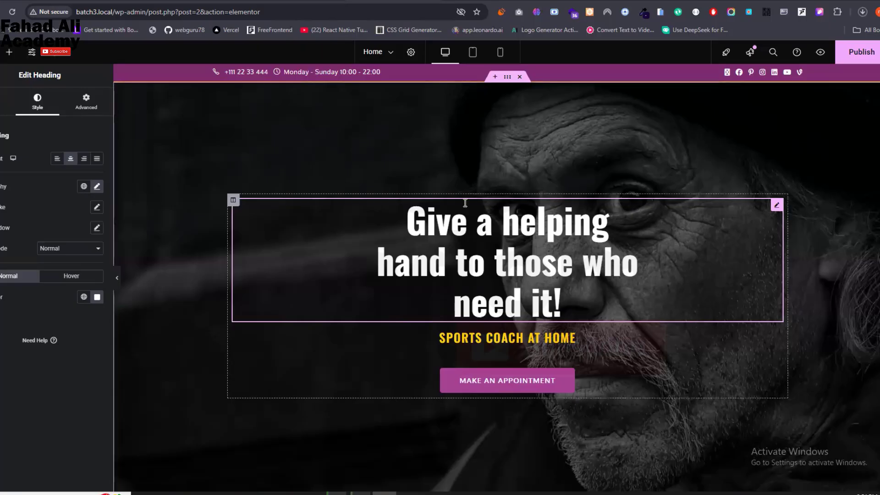
- Switch to the Charitee template preview, close the developer tools, examine the Upcoming Program section and return to the Elementor editor
{"action": "scroll", "coordinate": [465, 203], "scroll_direction": "down", "scroll_amount": 3}
{"action": "scroll", "coordinate": [465, 203], "scroll_direction": "down", "scroll_amount": 2}
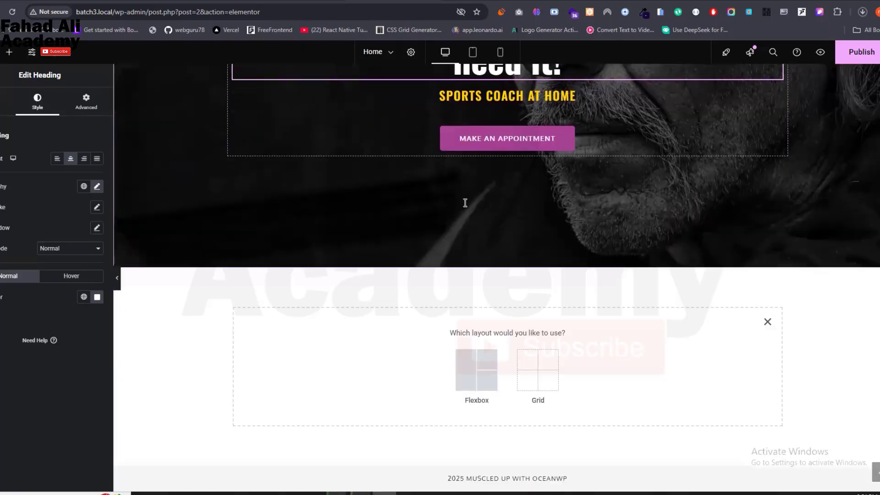
{"action": "key", "text": "alt+Tab"}
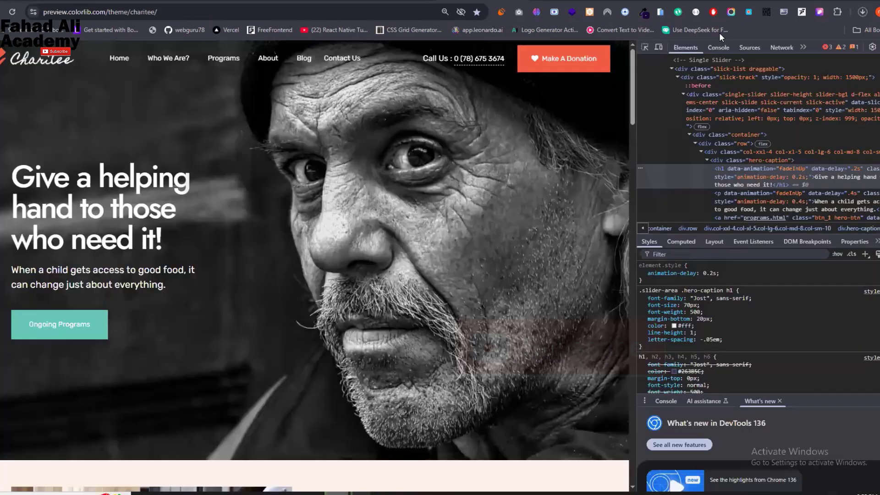
{"action": "key", "text": "F12"}
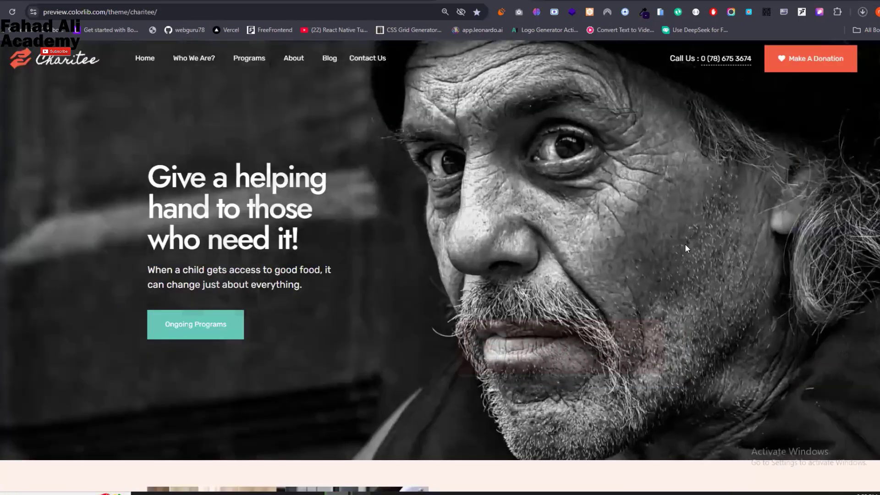
{"action": "scroll", "coordinate": [676, 252], "scroll_direction": "down", "scroll_amount": 5}
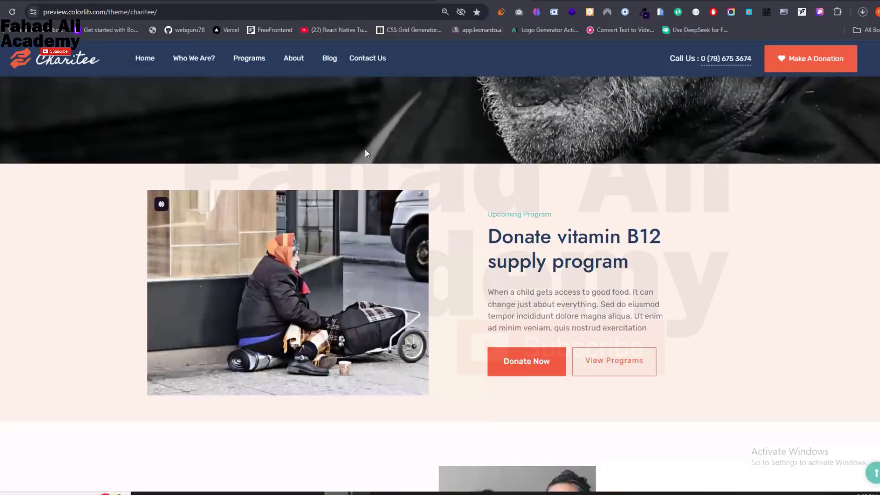
{"action": "scroll", "coordinate": [401, 162], "scroll_direction": "up", "scroll_amount": 3}
{"action": "scroll", "coordinate": [474, 202], "scroll_direction": "down", "scroll_amount": 3}
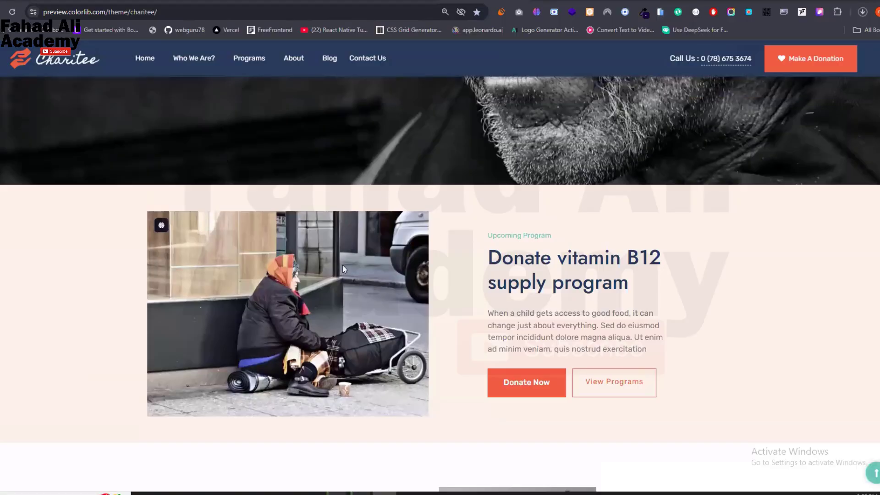
{"action": "left_click", "coordinate": [394, 1]}
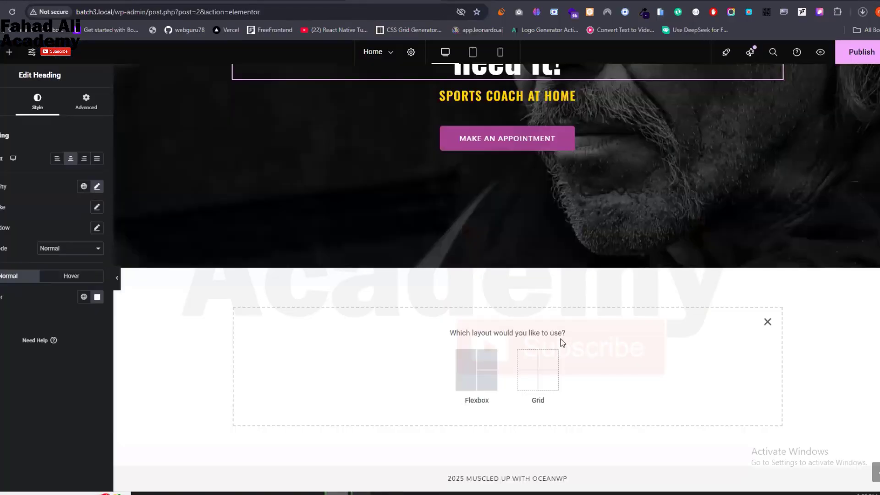
{"action": "left_click", "coordinate": [769, 322]}
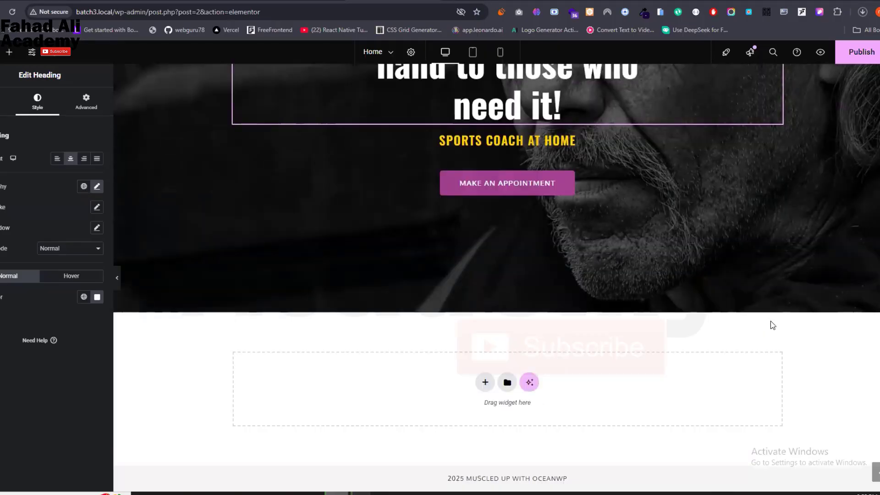
{"action": "left_click", "coordinate": [486, 383]}
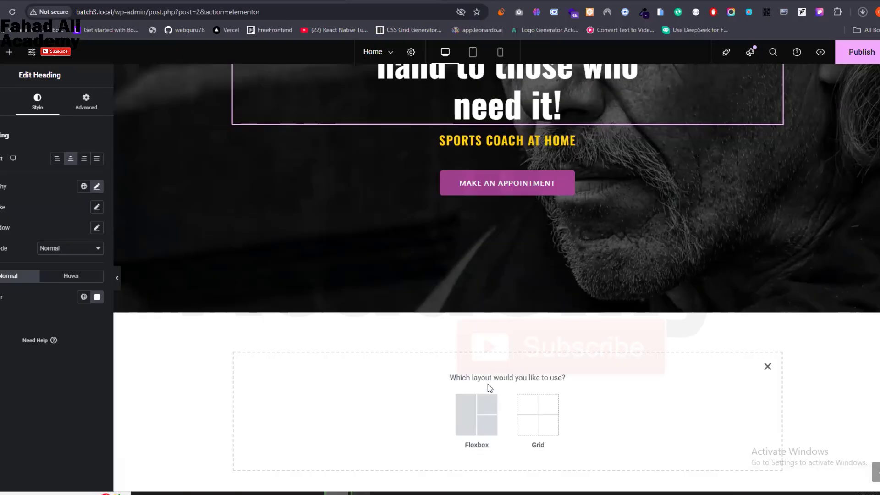
{"action": "left_click", "coordinate": [767, 365]}
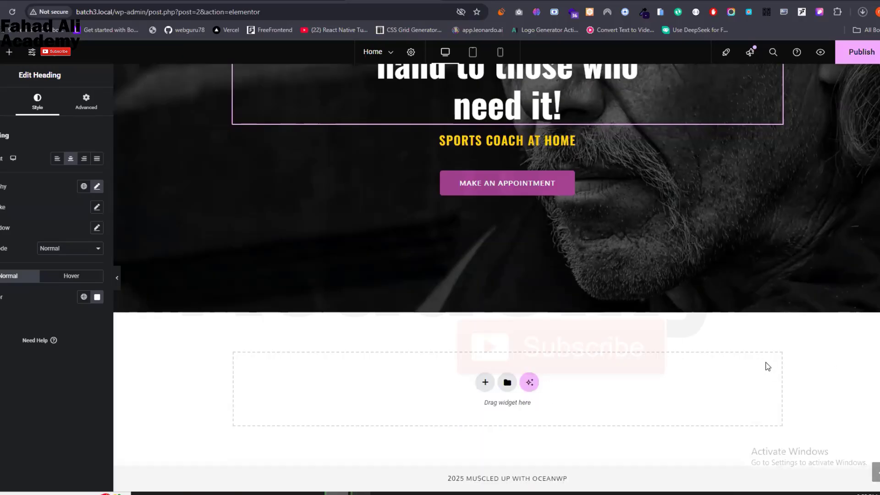
{"action": "scroll", "coordinate": [596, 283], "scroll_direction": "up", "scroll_amount": 5}
{"action": "scroll", "coordinate": [596, 282], "scroll_direction": "down", "scroll_amount": 5}
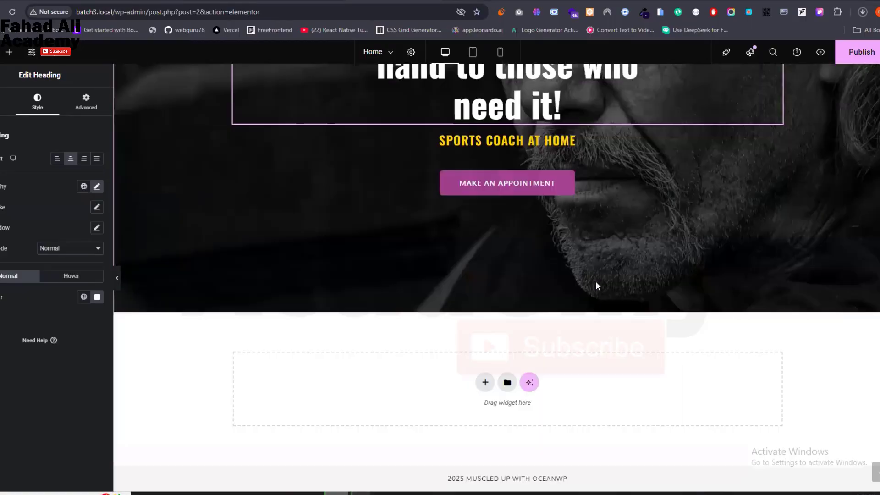
- Add a Flexbox container with two equal columns below the hero section, checking the layout against the Charitee template
{"action": "left_click", "coordinate": [486, 384]}
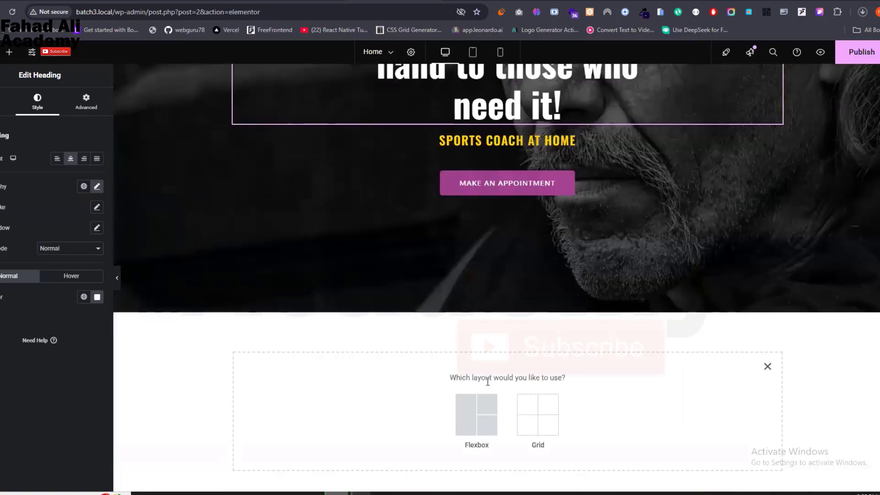
{"action": "left_click", "coordinate": [482, 411]}
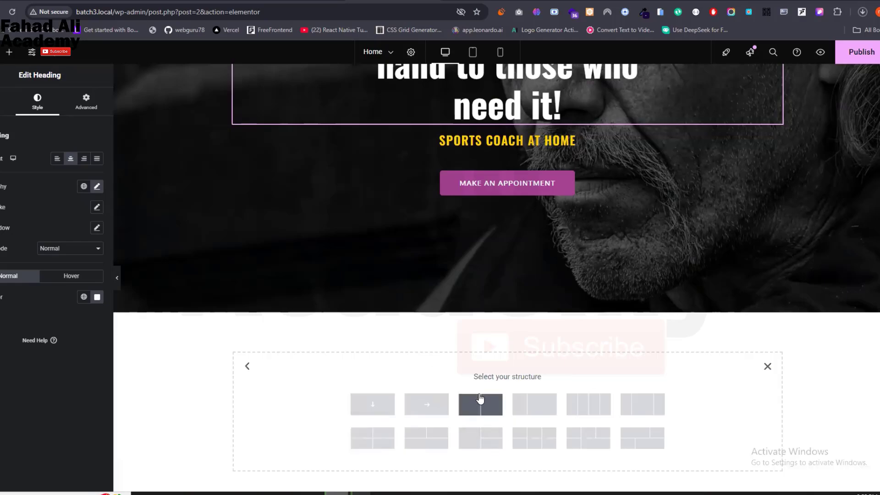
{"action": "left_click", "coordinate": [403, 0]}
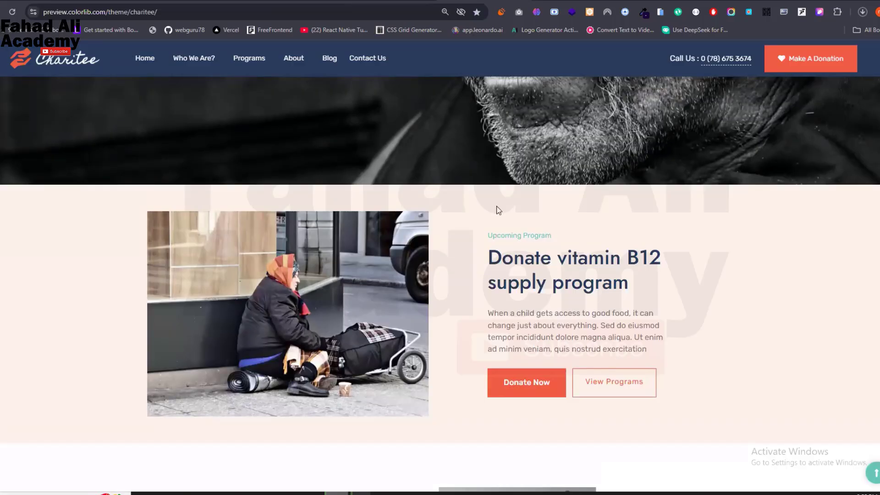
{"action": "left_click", "coordinate": [426, 1]}
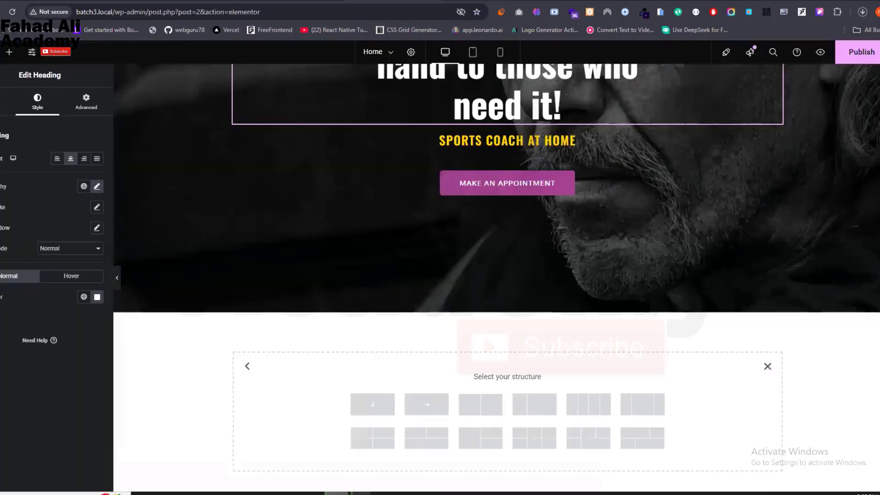
{"action": "left_click", "coordinate": [483, 405]}
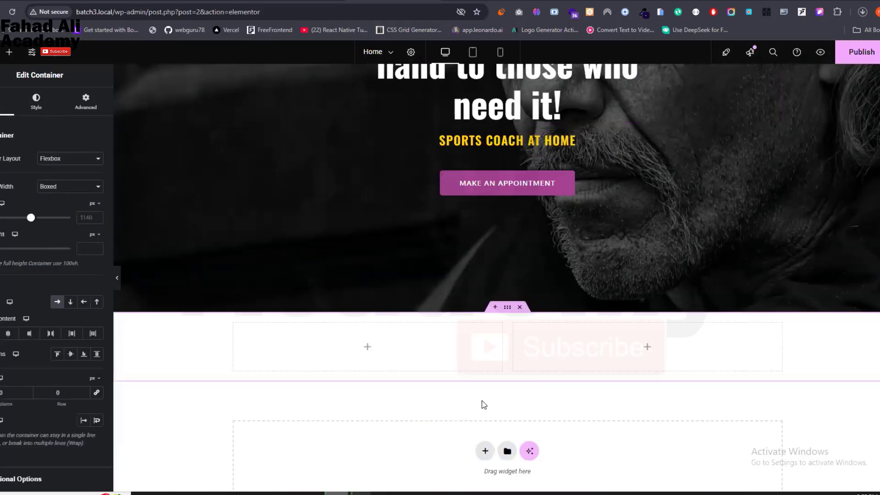
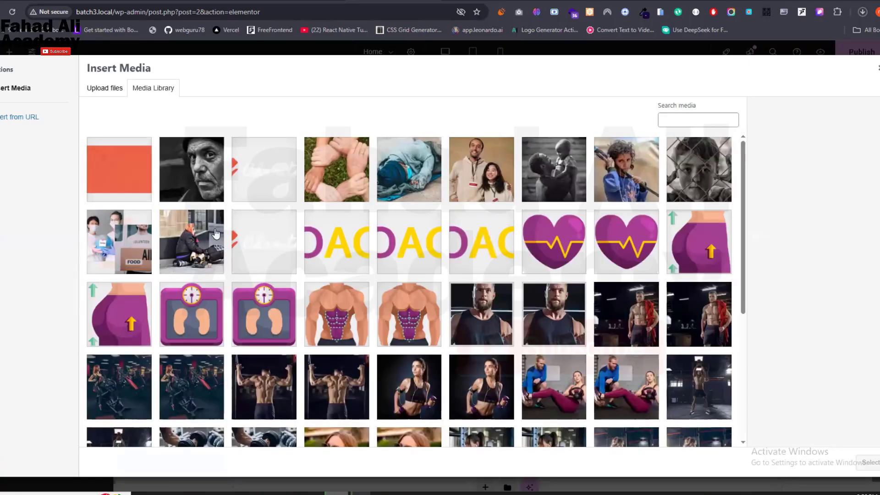
- Insert the media library picture of the person sitting beside a loaded cart into the first column's image widget
{"action": "left_click", "coordinate": [204, 238]}
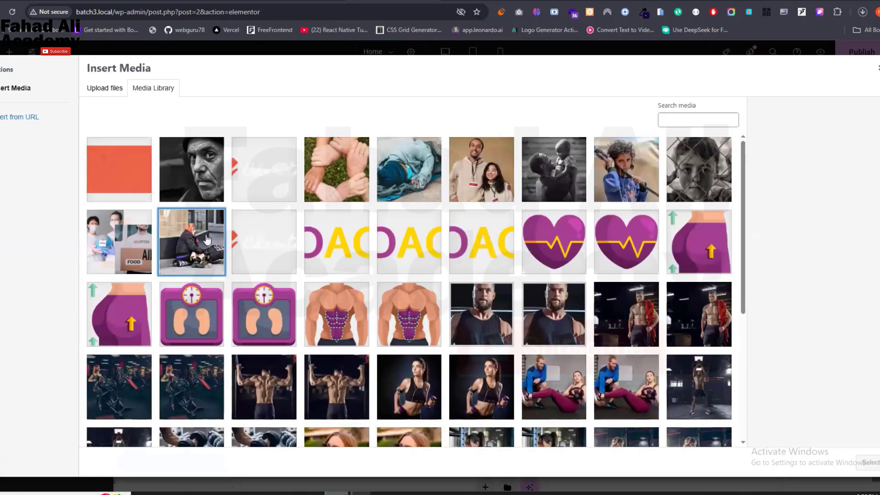
{"action": "left_click", "coordinate": [869, 462]}
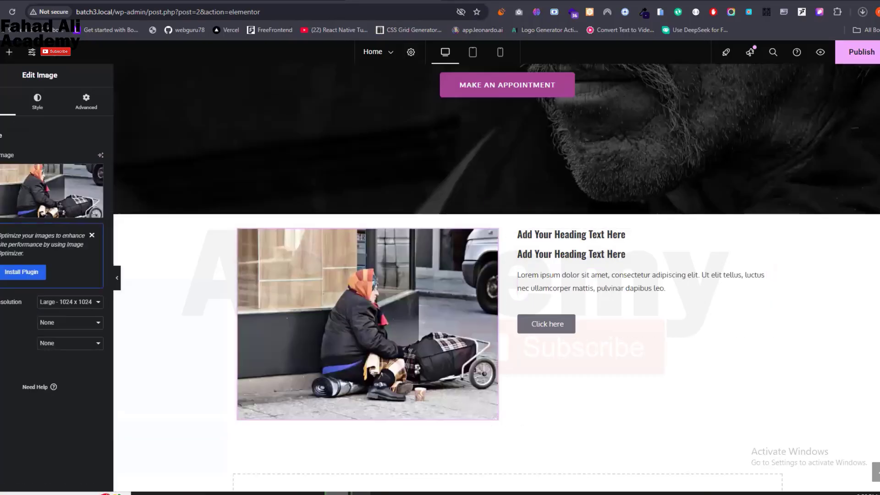
- Copy the "Upcoming Program" label from the Charitee template and paste it into the first heading of the second column
{"action": "left_click", "coordinate": [486, 0]}
{"action": "triple_click", "coordinate": [504, 236]}
{"action": "key", "text": "ctrl+c"}
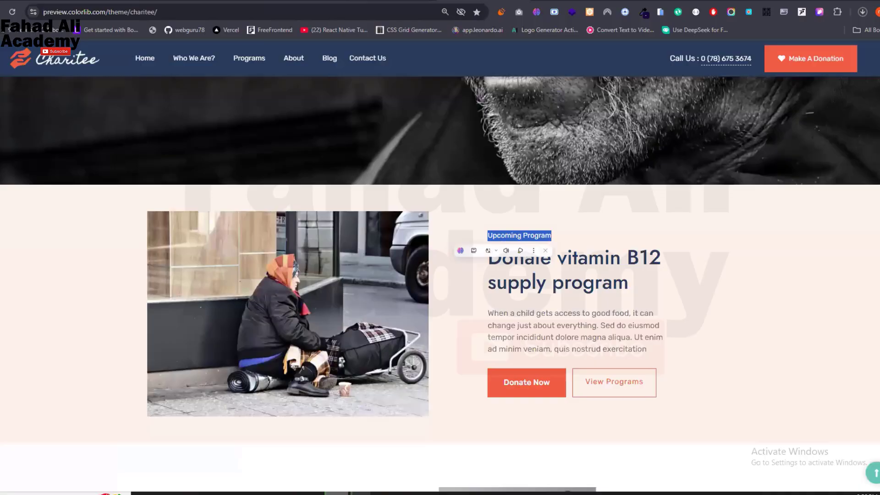
{"action": "left_click", "coordinate": [426, 1]}
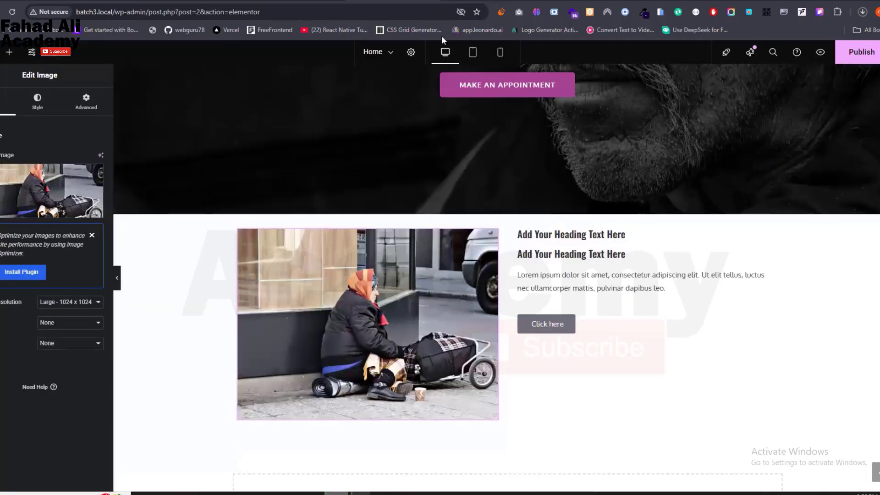
{"action": "left_click", "coordinate": [556, 234]}
{"action": "triple_click", "coordinate": [557, 235]}
{"action": "key", "text": "ctrl+v"}
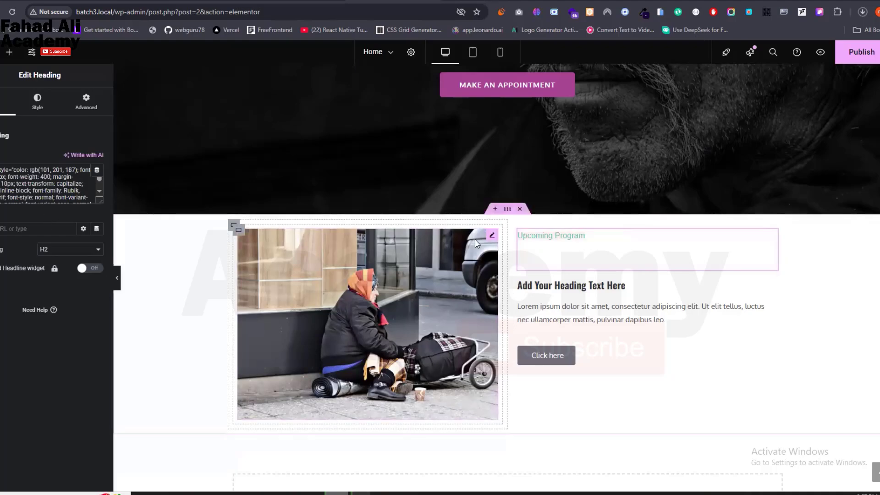
{"action": "type", "text": "Add Your Heading Text Here"}
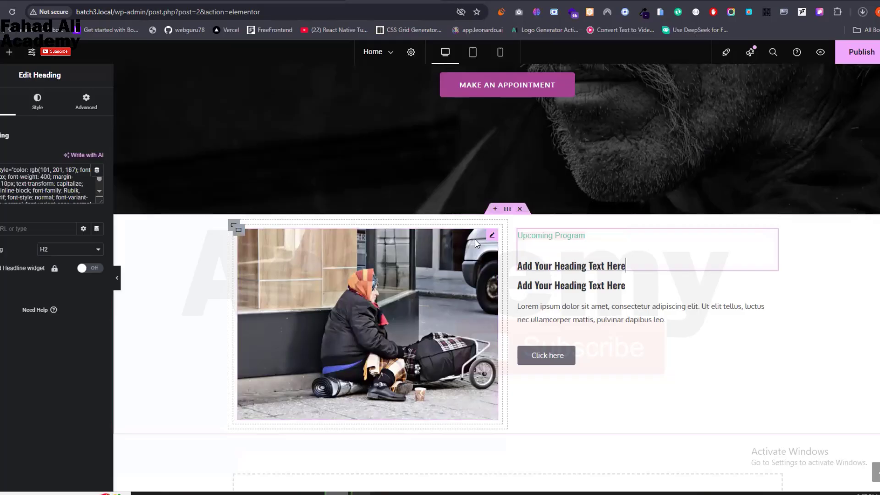
- Copy the pasted label within the heading and replace the heading's entire styled content with the plain text "Upcoming Program"
{"action": "triple_click", "coordinate": [618, 235]}
{"action": "key", "text": "ctrl+c"}
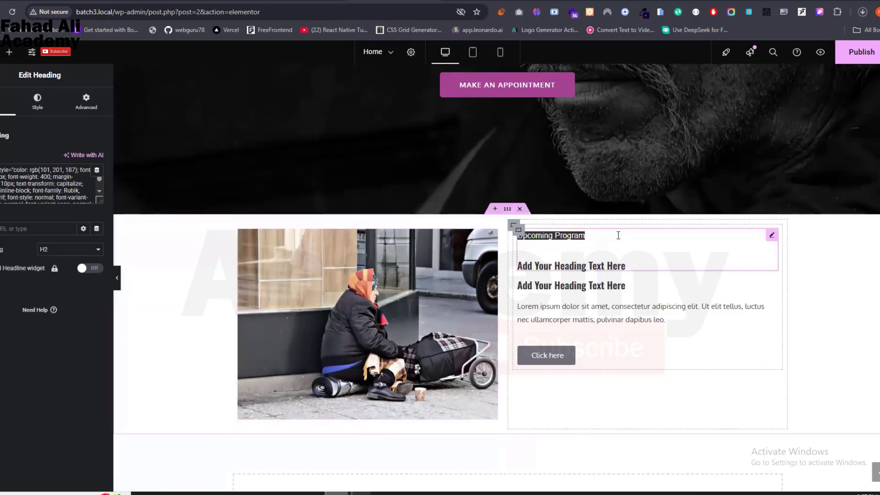
{"action": "key", "text": "BackSpace"}
{"action": "left_click", "coordinate": [625, 300]}
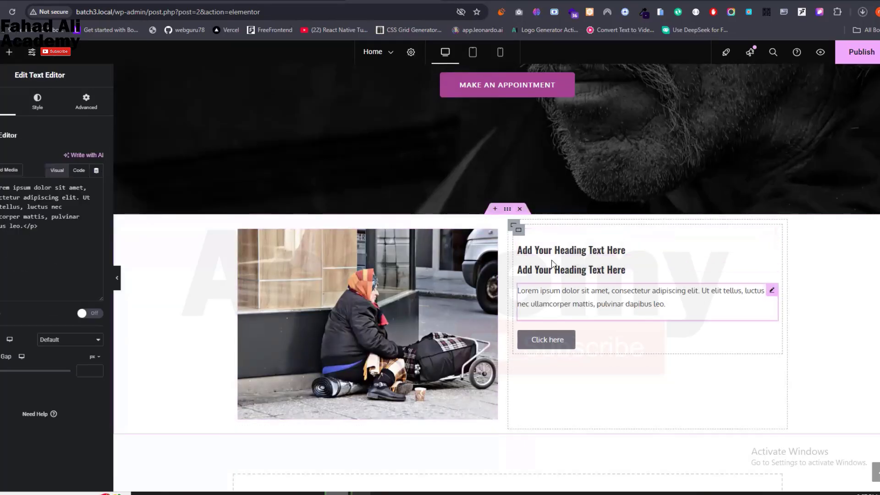
{"action": "left_click", "coordinate": [566, 248]}
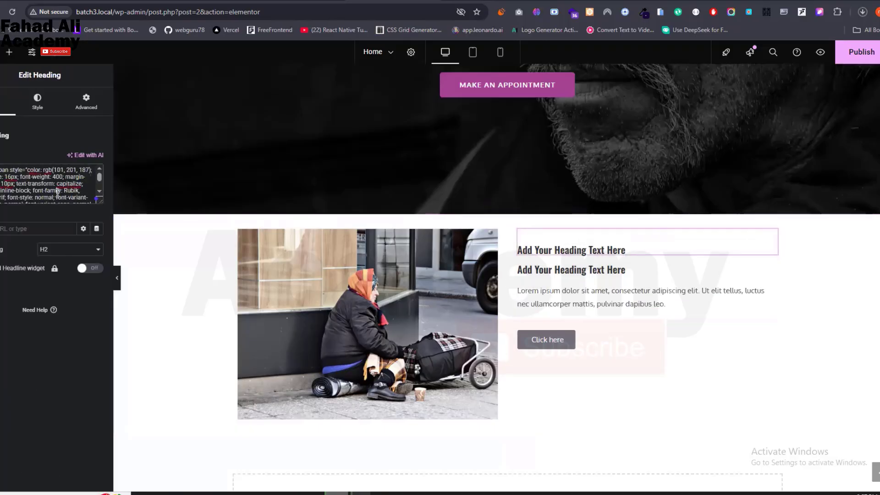
{"action": "key", "text": "ctrl+a"}
{"action": "key", "text": "ctrl+v"}
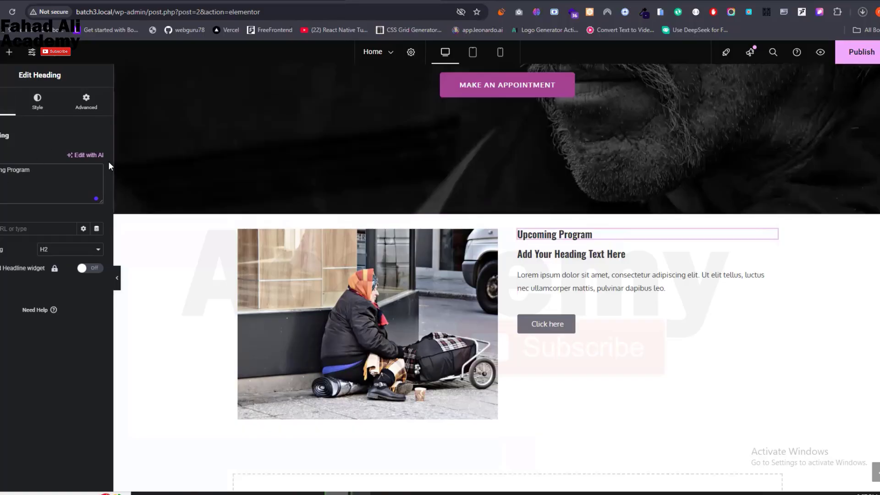
- Copy the heading "Donate vitamin B12 supply program" from the Charitee template into the second column's second heading and make it an H1
{"action": "left_click", "coordinate": [394, 1]}
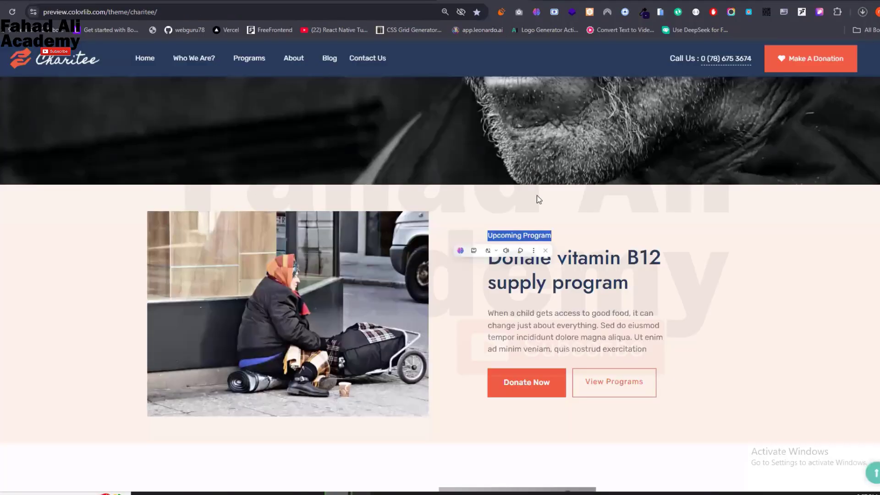
{"action": "triple_click", "coordinate": [583, 269]}
{"action": "key", "text": "ctrl+c"}
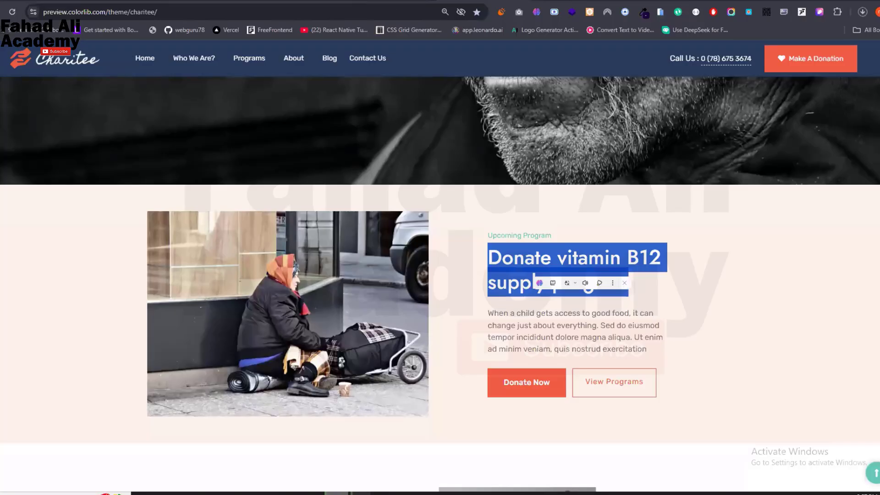
{"action": "left_click", "coordinate": [458, 1]}
{"action": "left_click", "coordinate": [601, 257]}
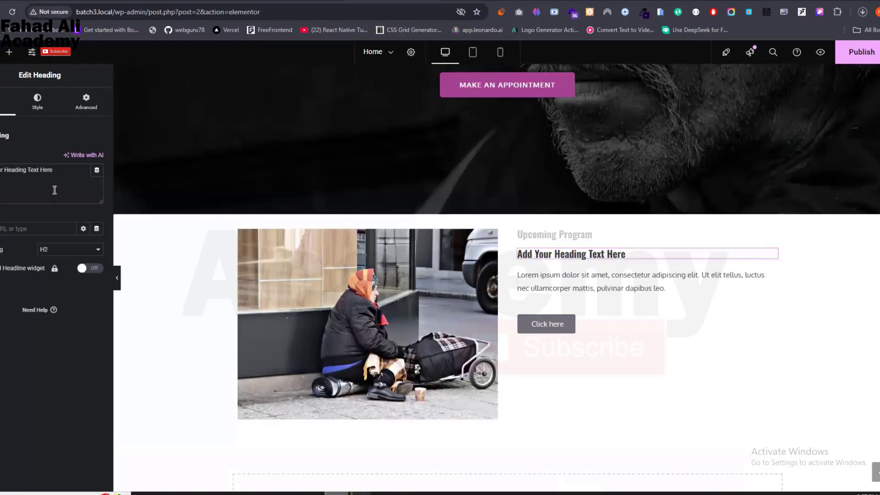
{"action": "key", "text": "ctrl+a"}
{"action": "key", "text": "ctrl+v"}
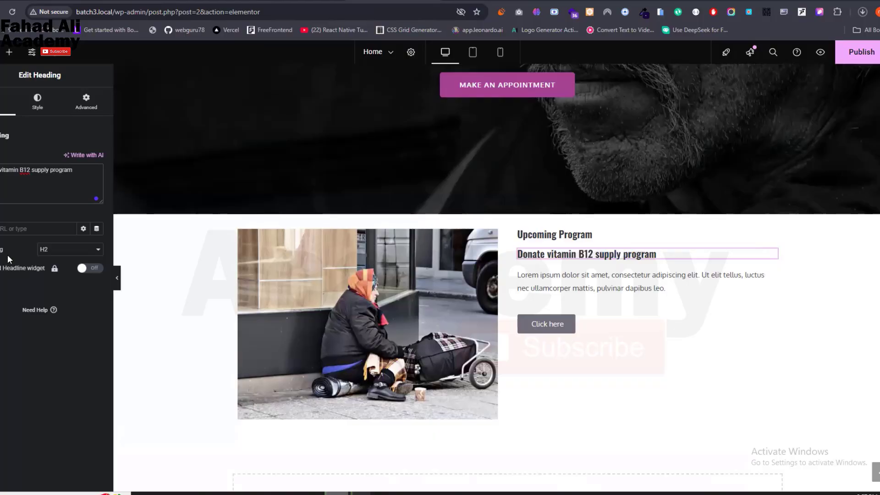
{"action": "left_click", "coordinate": [68, 250]}
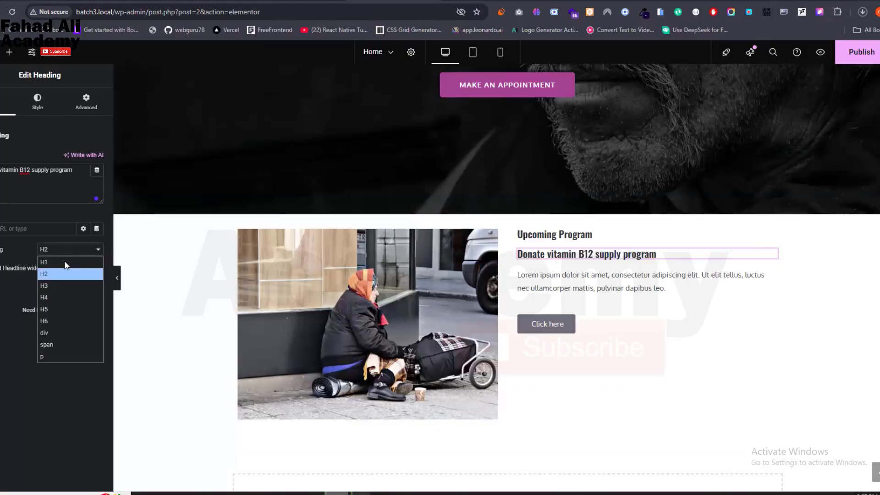
{"action": "left_click", "coordinate": [65, 265]}
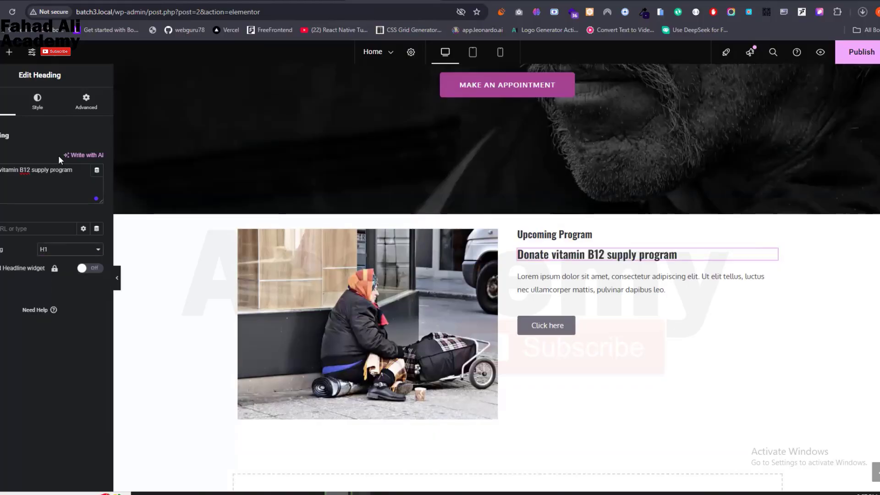
- Set the "Donate vitamin B12 supply program" heading's font size to 49 px, comparing it with the Charitee template
{"action": "left_click", "coordinate": [37, 101]}
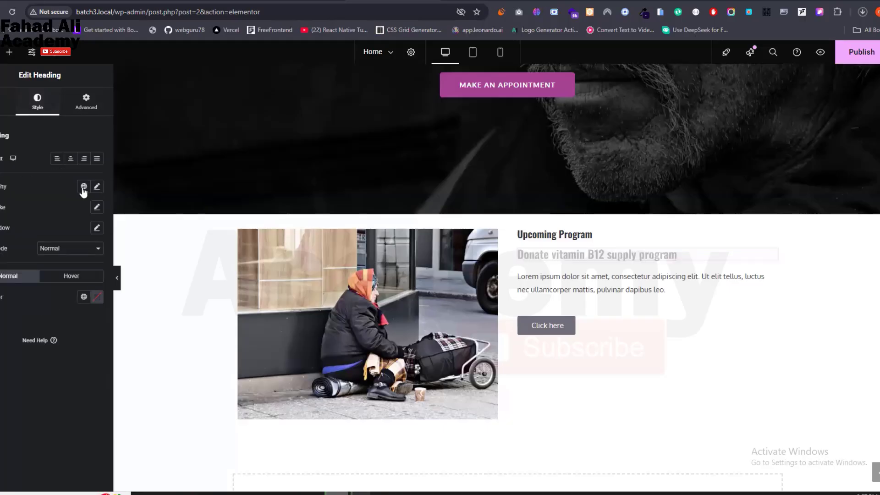
{"action": "left_click", "coordinate": [96, 186]}
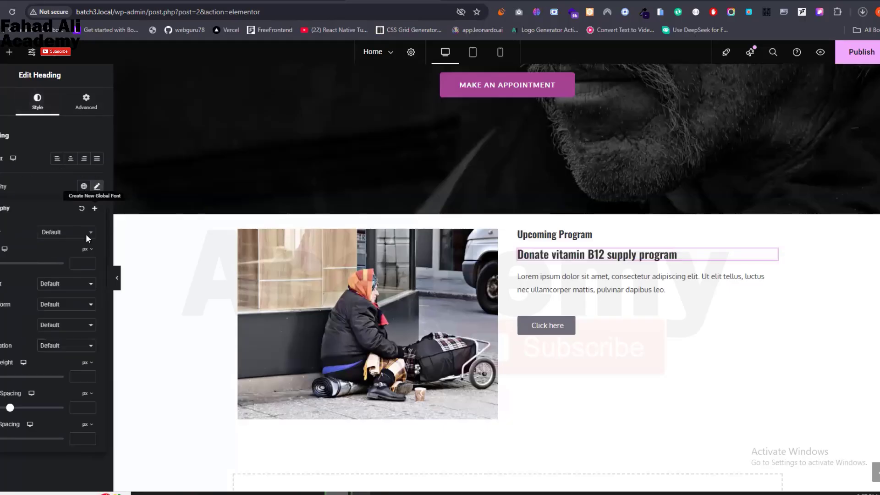
{"action": "left_click", "coordinate": [83, 262]}
{"action": "type", "text": "40"}
{"action": "key", "text": "Up"}
{"action": "key", "text": "Up"}
{"action": "key", "text": "Up"}
{"action": "key", "text": "Up"}
{"action": "key", "text": "Up"}
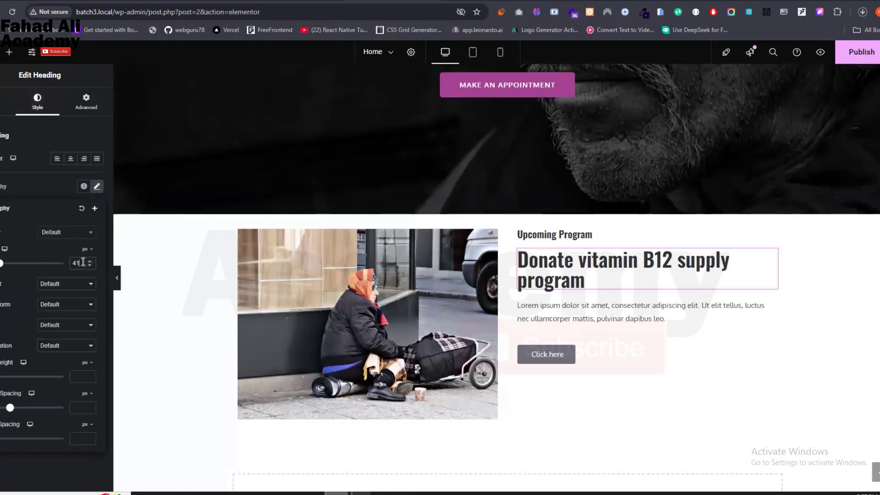
{"action": "key", "text": "ctrl+Tab"}
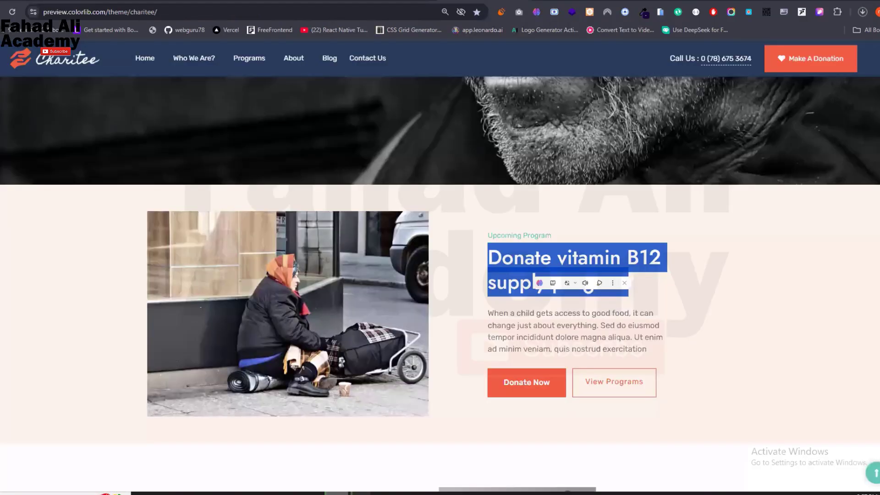
{"action": "key", "text": "ctrl+shift+Tab"}
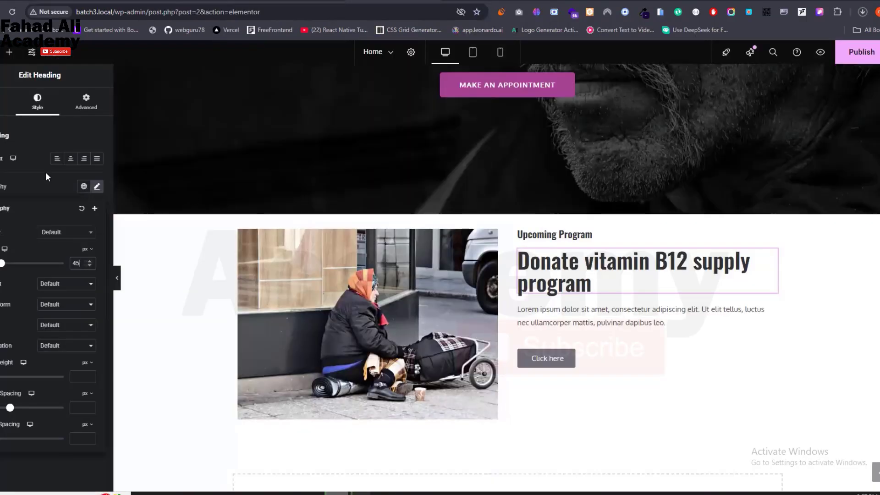
{"action": "key", "text": "Up"}
{"action": "key", "text": "Up"}
{"action": "key", "text": "Up"}
{"action": "key", "text": "Up"}
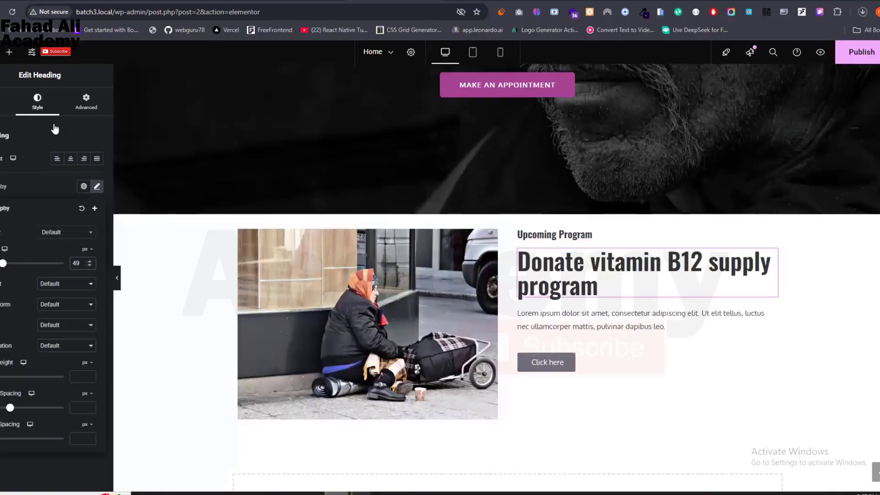
- Insert a <br> line break after "B12" in the heading so that "supply program" starts a new line
{"action": "left_click", "coordinate": [5, 101]}
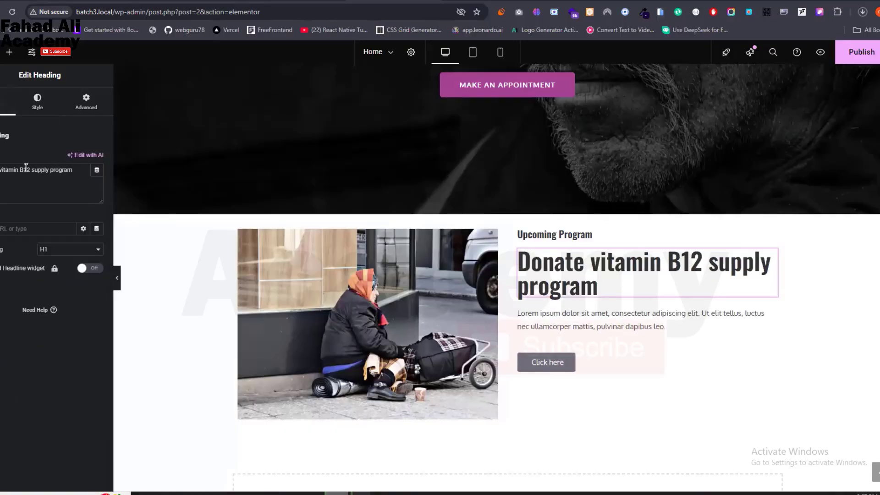
{"action": "left_click", "coordinate": [31, 168]}
{"action": "type", "text": "<>"}
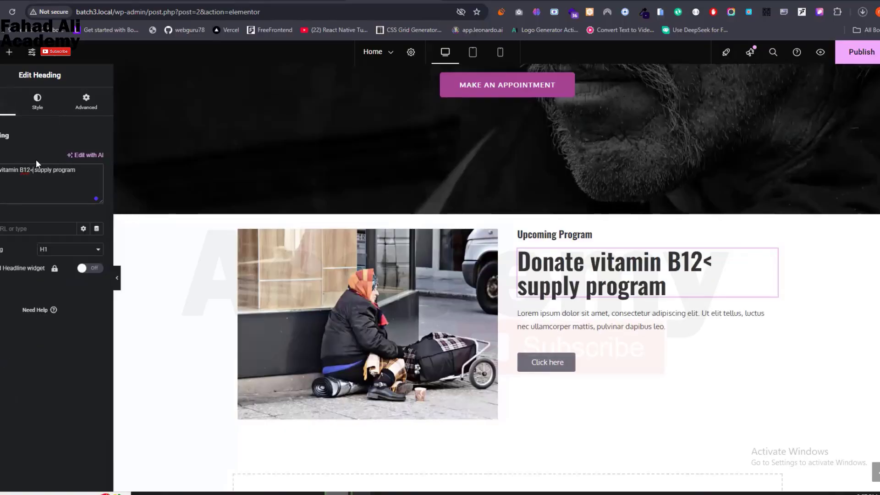
{"action": "type", "text": "br>"}
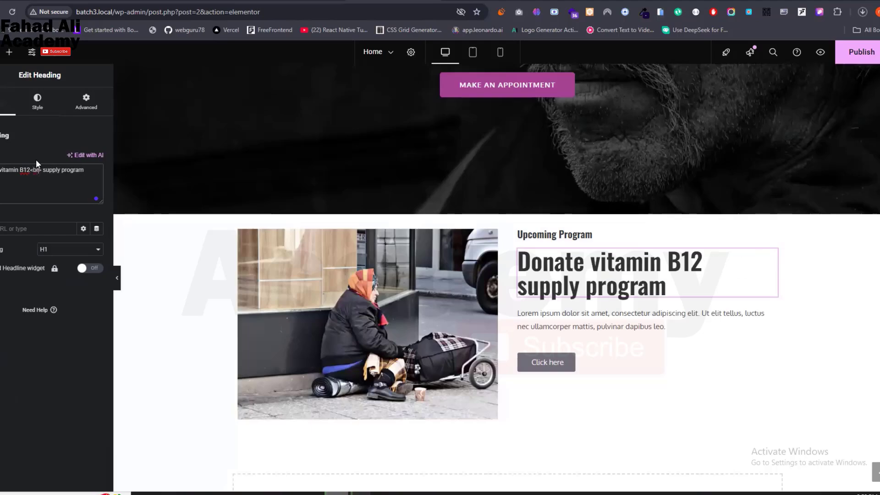
{"action": "key", "text": "Return"}
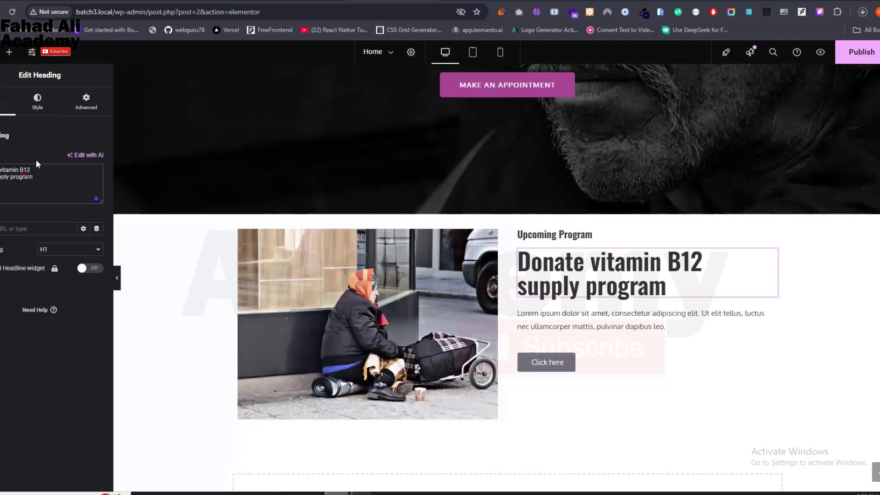
- Set the font size of the two-line "Donate vitamin B12 supply program" heading to 60 px
{"action": "left_click", "coordinate": [37, 99]}
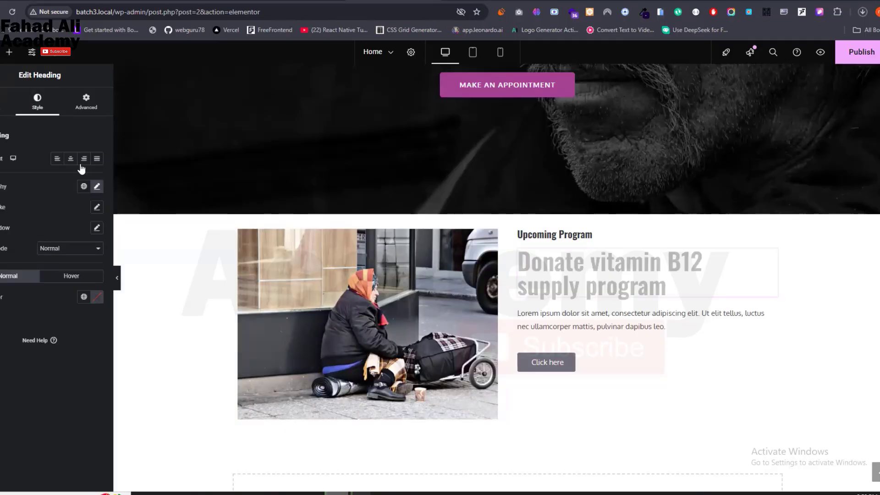
{"action": "left_click", "coordinate": [98, 187]}
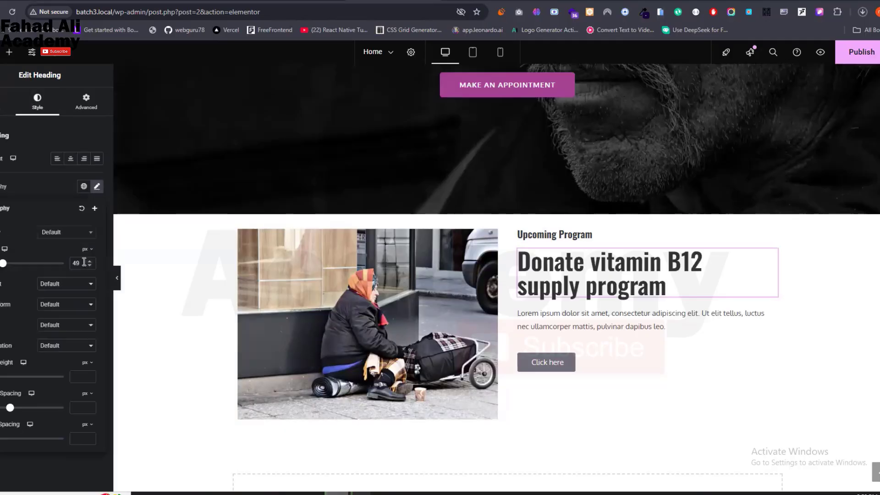
{"action": "double_click", "coordinate": [81, 263]}
{"action": "type", "text": "55"}
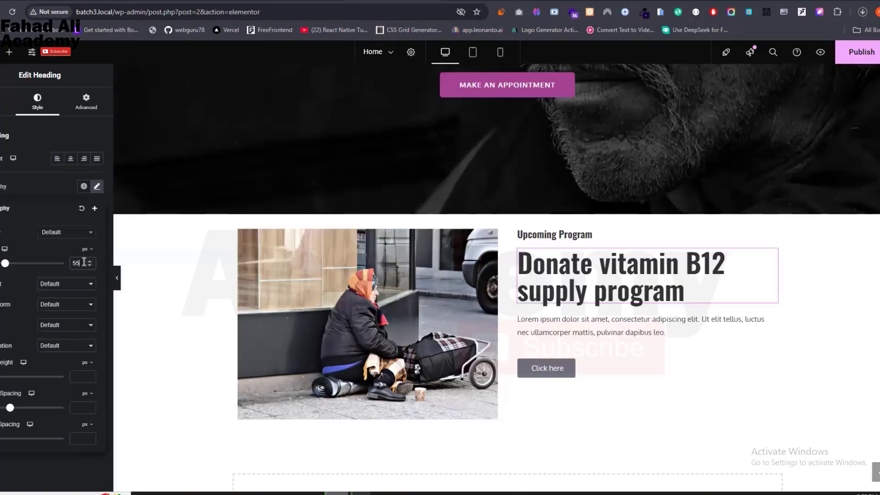
{"action": "key", "text": "Up"}
{"action": "key", "text": "Up"}
{"action": "key", "text": "Up"}
{"action": "key", "text": "Up"}
{"action": "key", "text": "Up"}
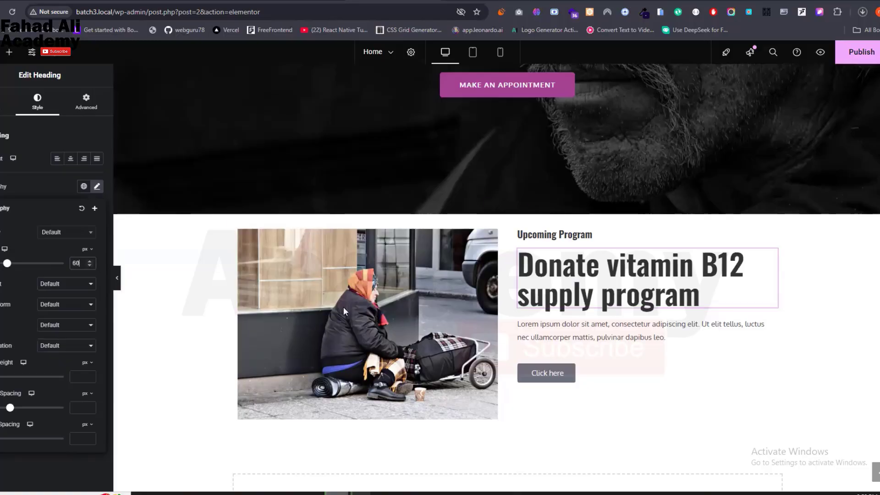
- Set the width of the image column's container to 56%, comparing the layout with the Charitee template
{"action": "left_click", "coordinate": [392, 292]}
{"action": "key", "text": "ctrl+Tab"}
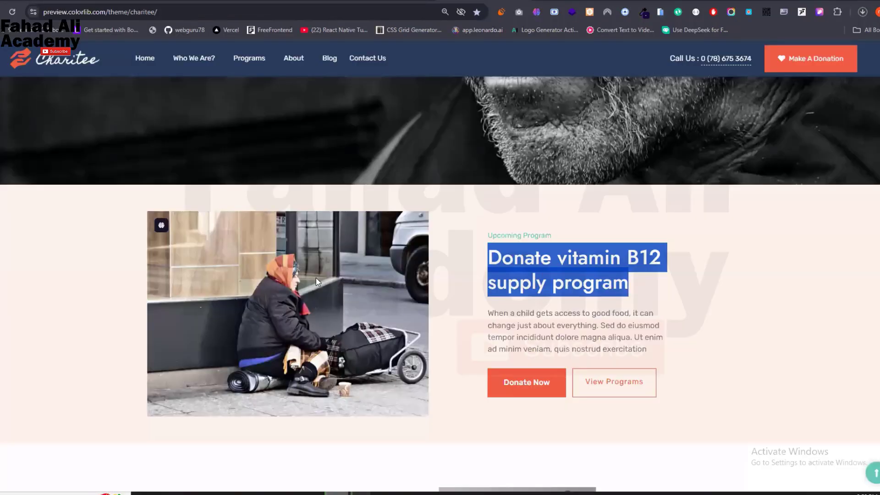
{"action": "key", "text": "ctrl+shift+Tab"}
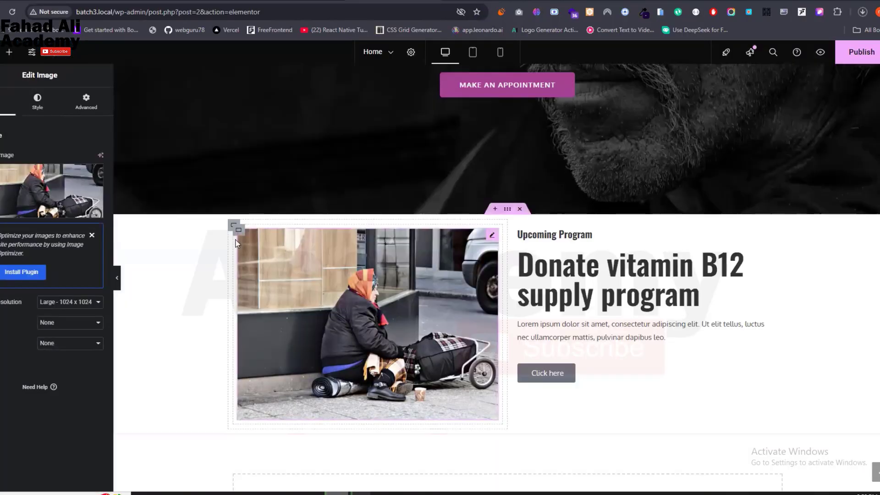
{"action": "left_click", "coordinate": [233, 226]}
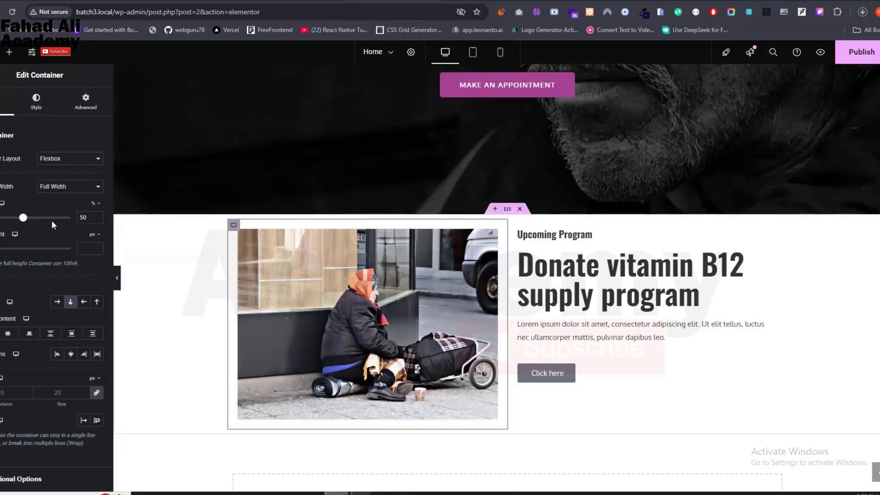
{"action": "mouse_move", "coordinate": [26, 222]}
{"action": "left_mouse_down"}
{"action": "mouse_move", "coordinate": [49, 223]}
{"action": "mouse_move", "coordinate": [34, 223]}
{"action": "left_mouse_up"}
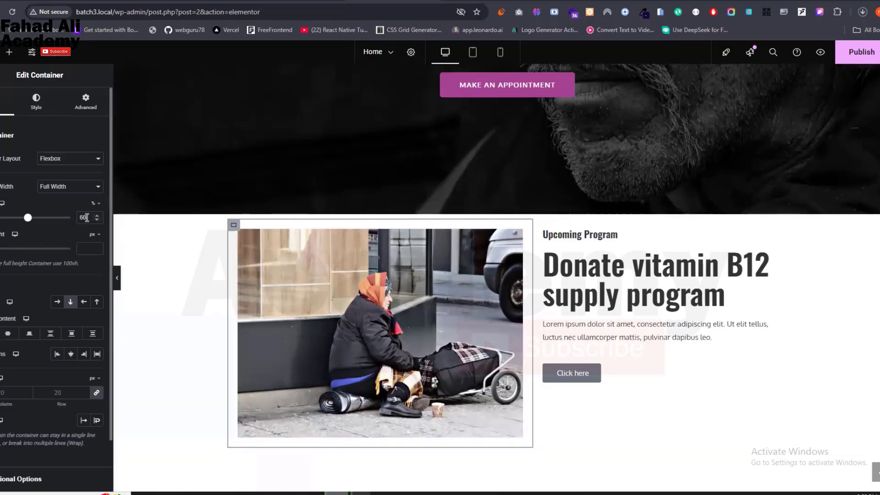
{"action": "key", "text": "Down"}
{"action": "key", "text": "Down"}
{"action": "key", "text": "Down"}
{"action": "key", "text": "Down"}
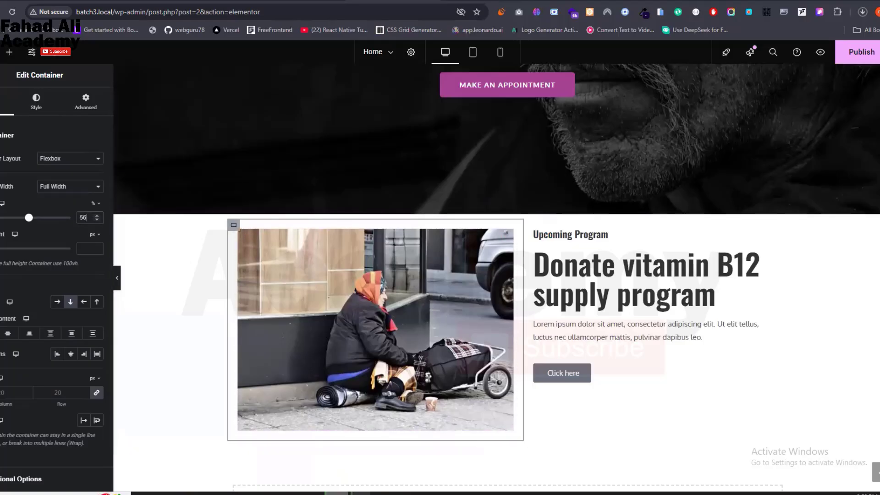
{"action": "key", "text": "ctrl+Tab"}
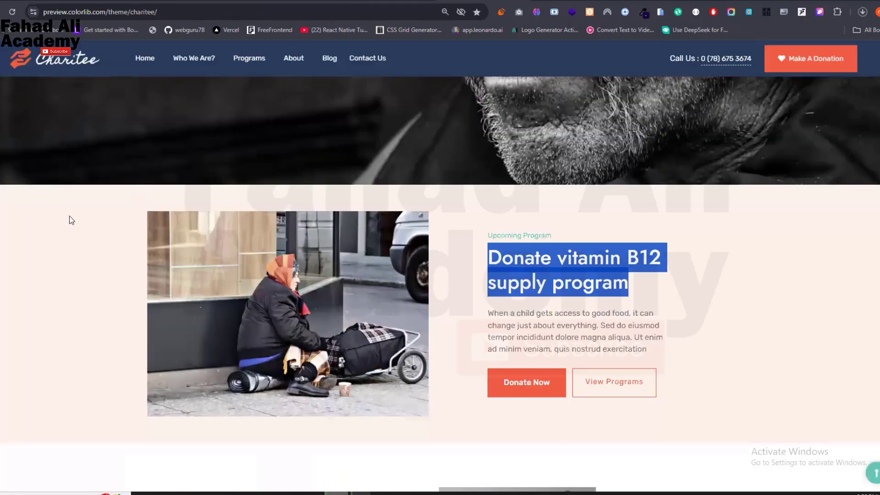
- Search the web for "color picker" in a new tab, view the ColorZilla extension's Chrome Web Store page and close it
{"action": "key", "text": "ctrl+t"}
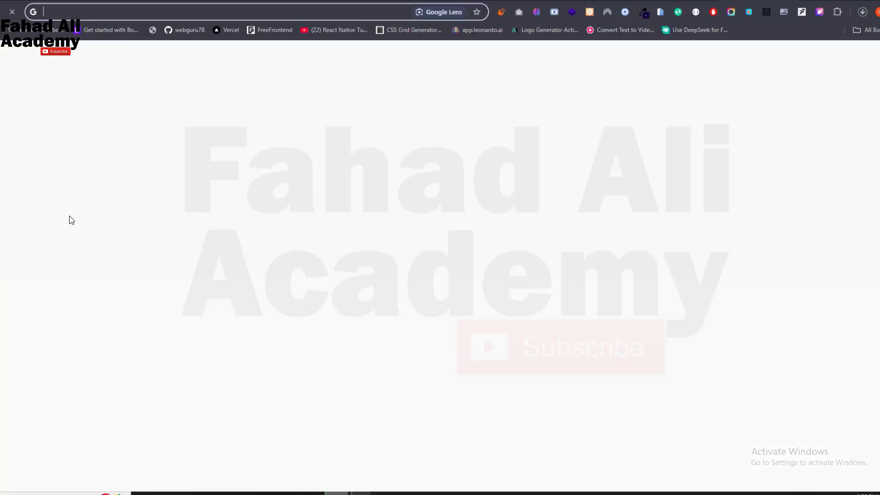
{"action": "type", "text": "color picker"}
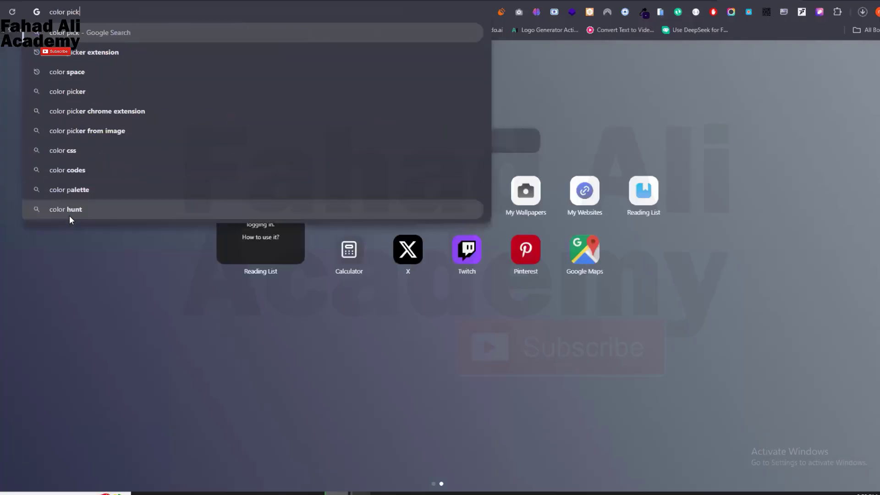
{"action": "key", "text": "Return"}
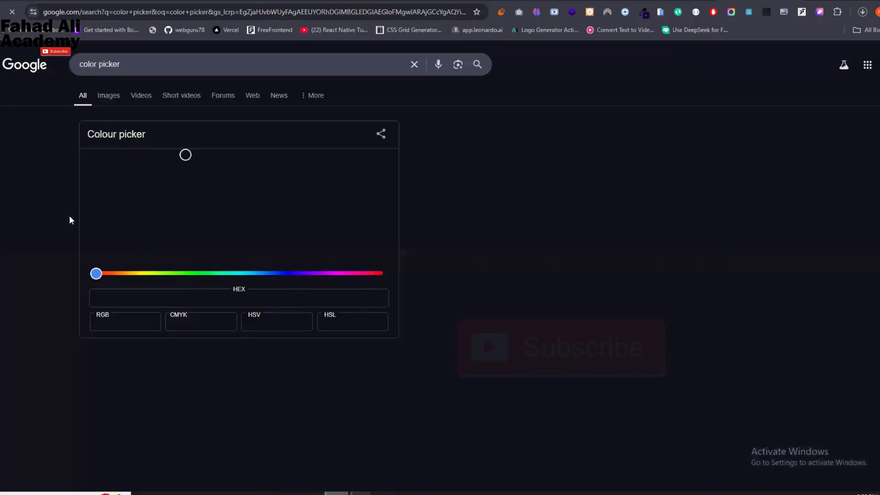
{"action": "scroll", "coordinate": [146, 395], "scroll_direction": "down", "scroll_amount": 2}
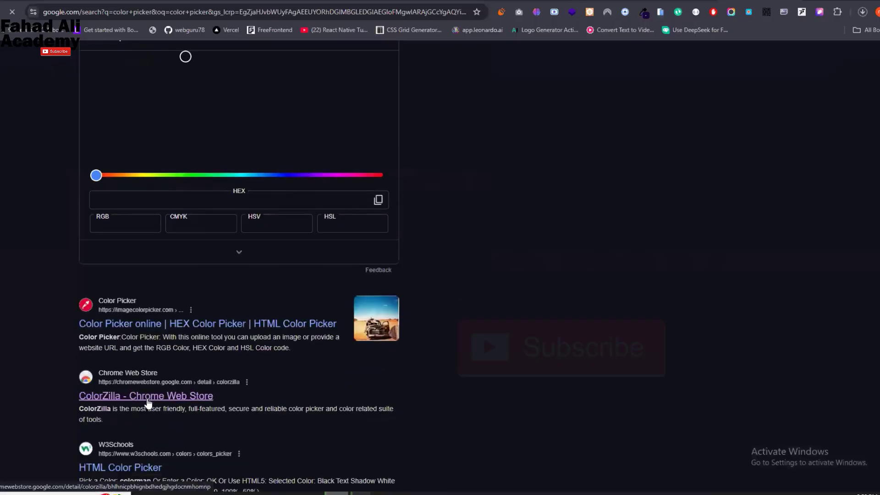
{"action": "left_click", "coordinate": [148, 396]}
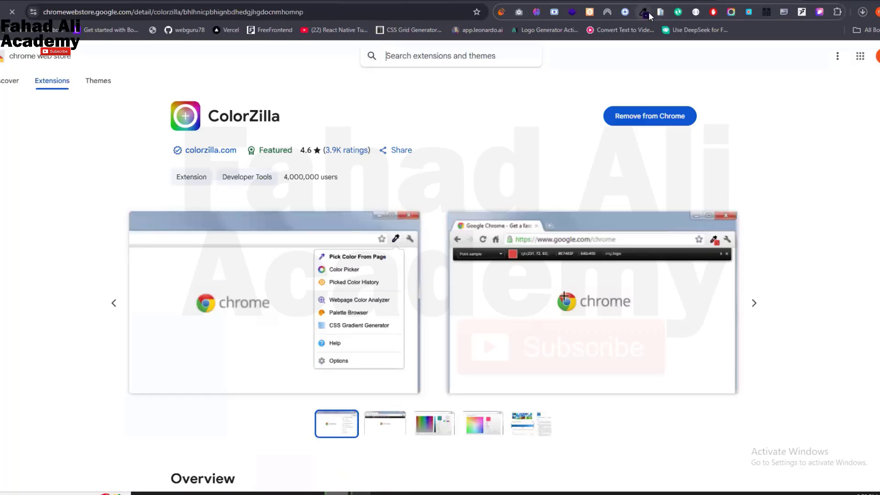
{"action": "key", "text": "ctrl+w"}
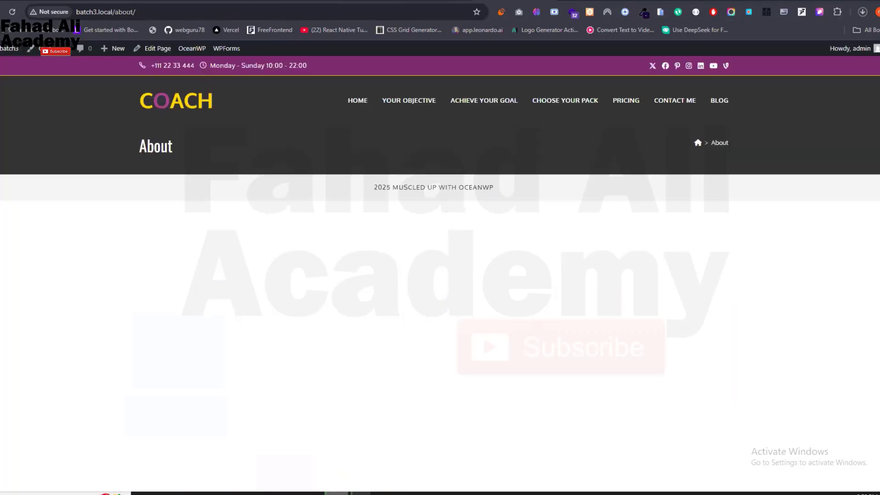
- Switch to the Charitee template and sample the Upcoming Program section's background colour #FCF2EB with the ColorZilla page colour picker
{"action": "key", "text": "ctrl+Tab"}
{"action": "key", "text": "ctrl+Tab"}
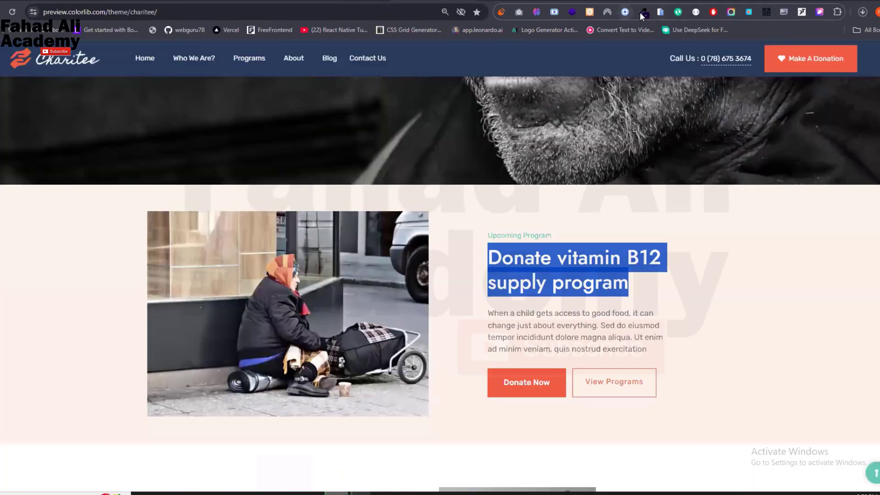
{"action": "left_click", "coordinate": [644, 12]}
{"action": "scroll", "coordinate": [303, 205], "scroll_direction": "up", "scroll_amount": 1}
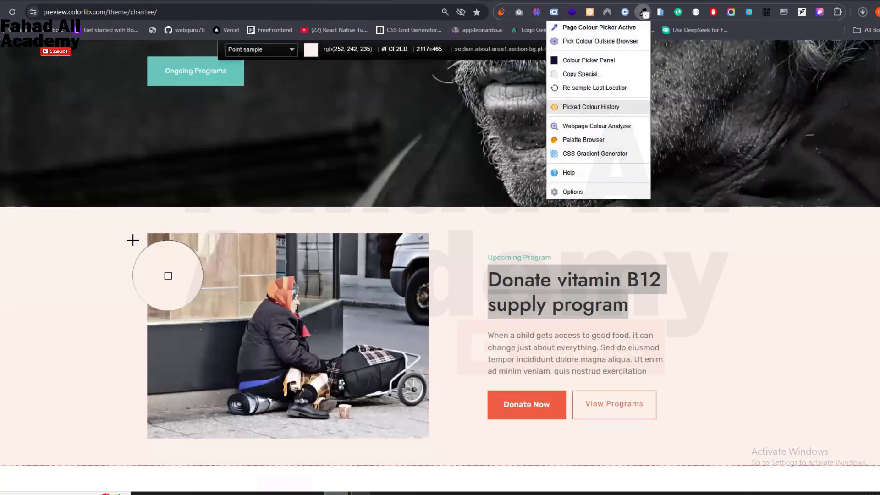
{"action": "left_click", "coordinate": [106, 247]}
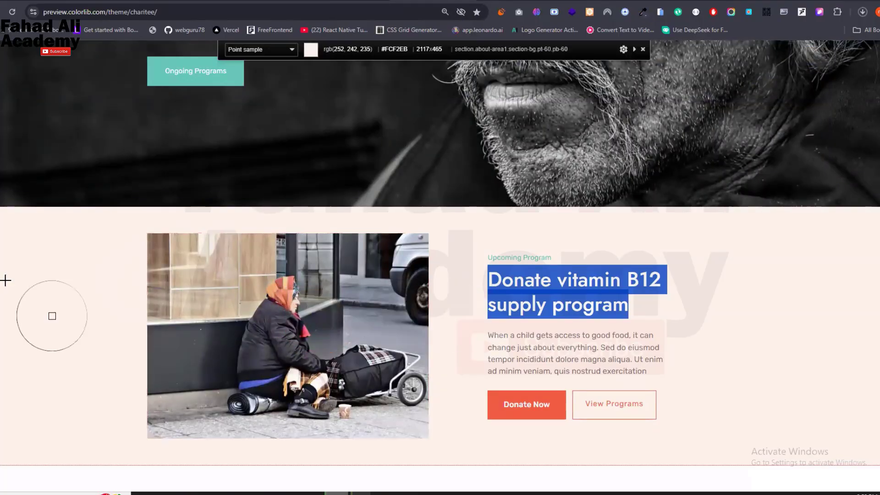
- Give the Upcoming Program section's outer container in the Elementor page a classic background with the sampled colour #FCF2EB
{"action": "left_click", "coordinate": [66, 275]}
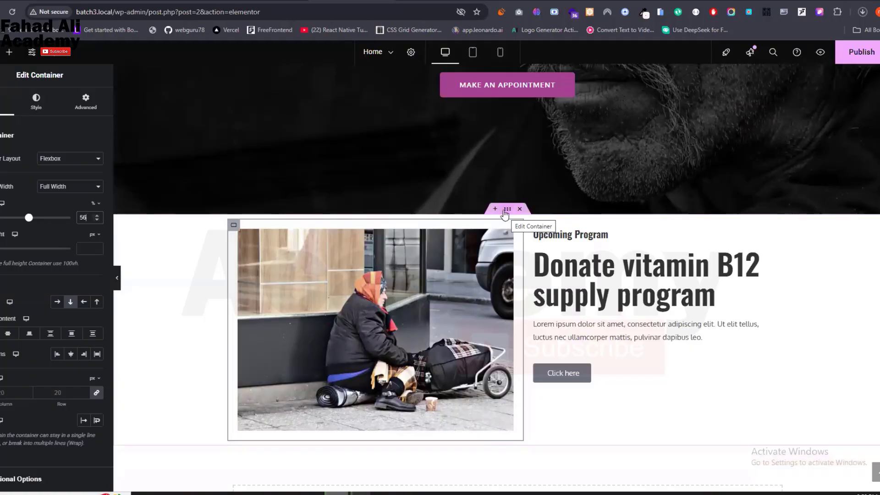
{"action": "left_click", "coordinate": [505, 210]}
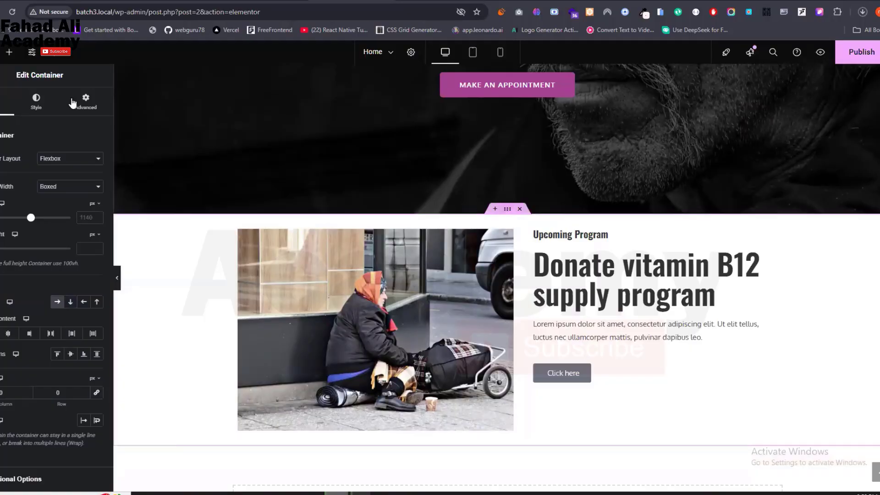
{"action": "left_click", "coordinate": [47, 102]}
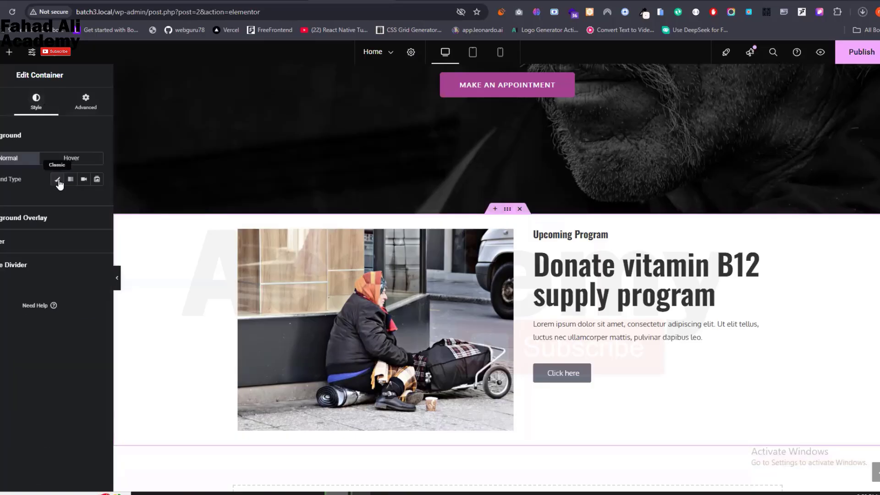
{"action": "left_click", "coordinate": [58, 181]}
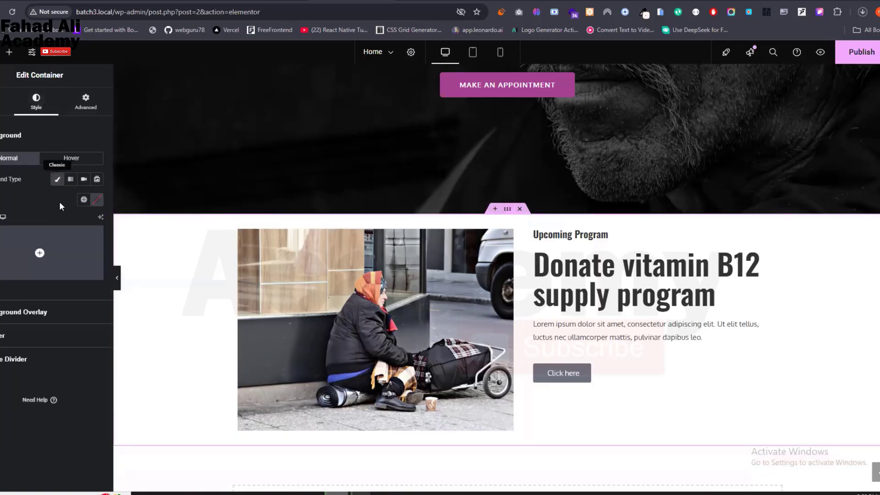
{"action": "left_click", "coordinate": [98, 202]}
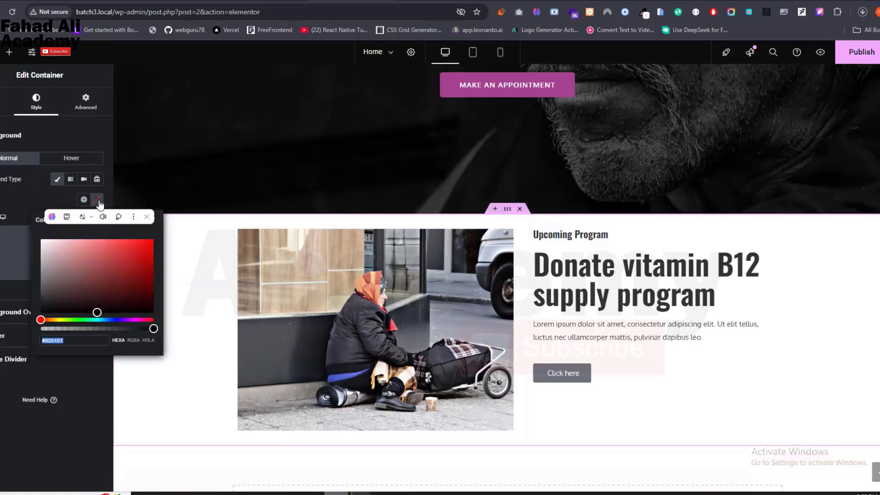
{"action": "key", "text": "ctrl+v"}
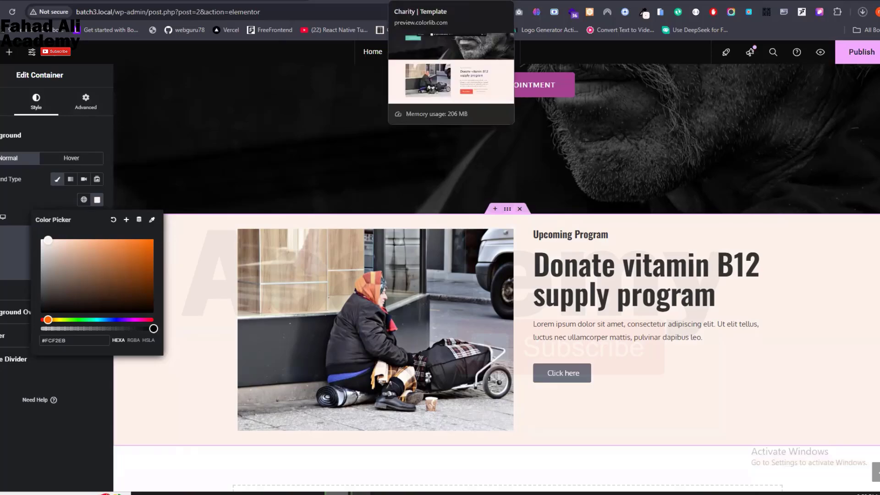
- Replace the placeholder paragraph under the donation heading with the Charitee template's text beginning "When a child gets access to good food"
{"action": "left_click", "coordinate": [422, 1]}
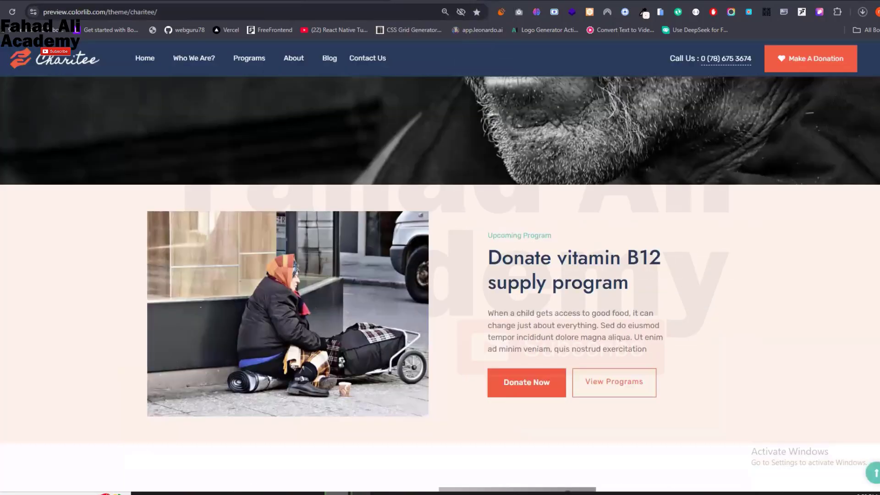
{"action": "triple_click", "coordinate": [541, 347]}
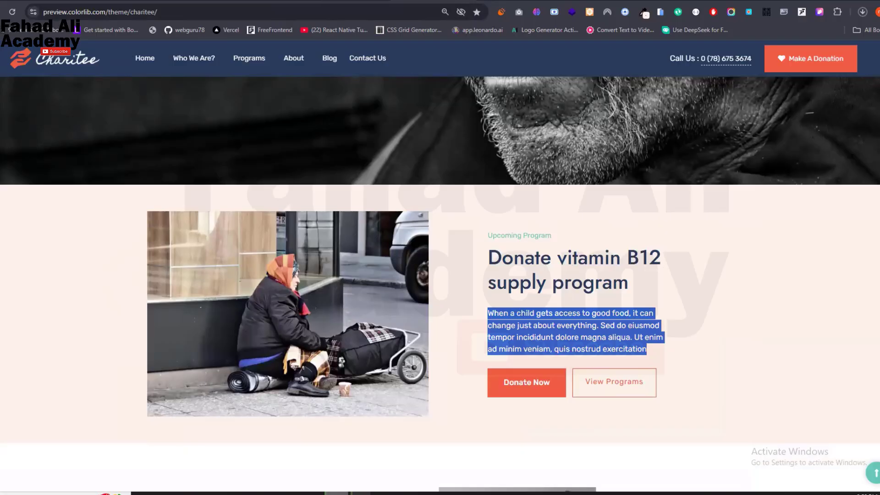
{"action": "left_click", "coordinate": [349, 1]}
{"action": "left_click", "coordinate": [564, 333]}
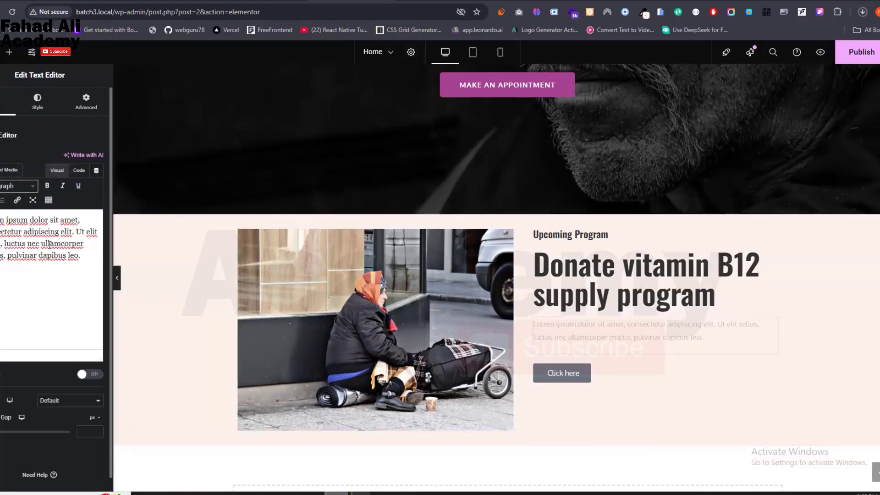
{"action": "triple_click", "coordinate": [45, 256]}
{"action": "key", "text": "ctrl+v"}
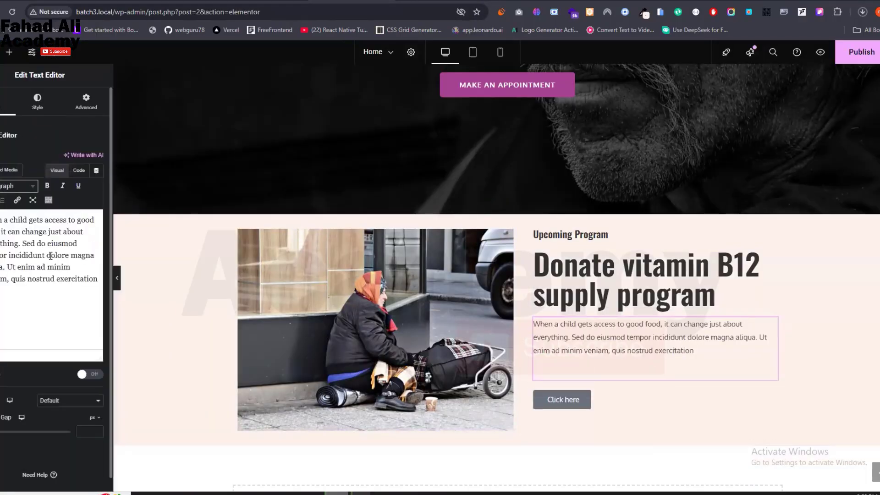
- Set the font size of the "When a child gets access to good food" paragraph to 19 px
{"action": "left_click", "coordinate": [37, 101]}
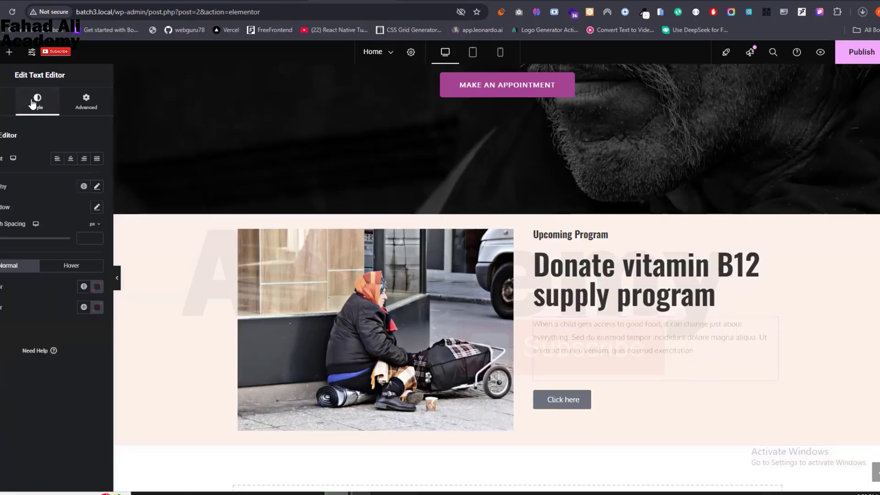
{"action": "left_click", "coordinate": [96, 186]}
{"action": "left_click", "coordinate": [80, 264]}
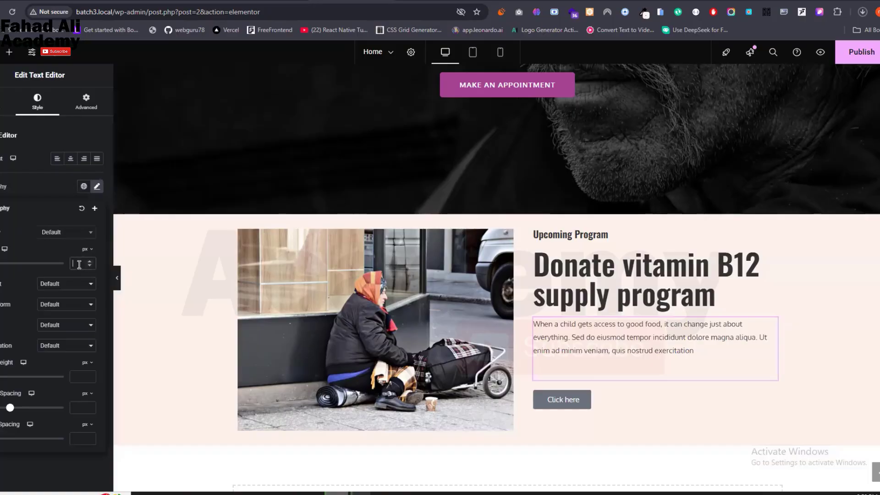
{"action": "type", "text": "20"}
{"action": "key", "text": "Down"}
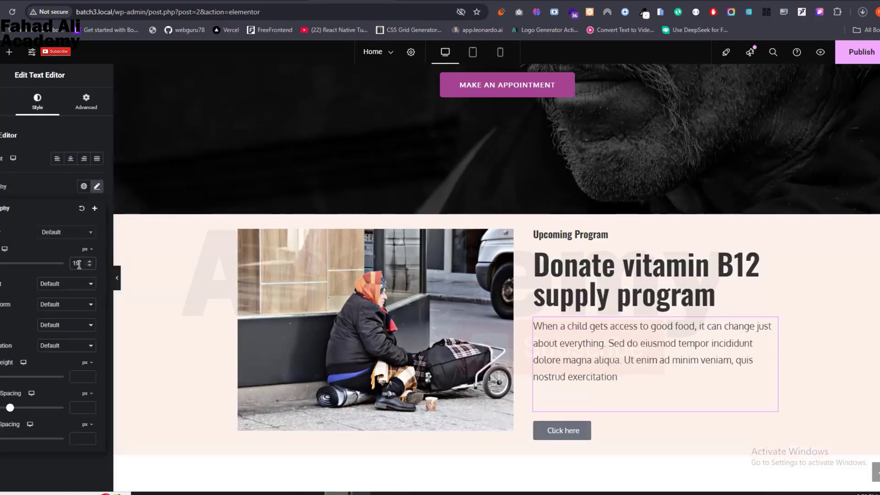
- Reduce the font size of the "Donate vitamin B12 supply program" heading to 55 px
{"action": "left_click", "coordinate": [622, 301]}
{"action": "left_click", "coordinate": [97, 187]}
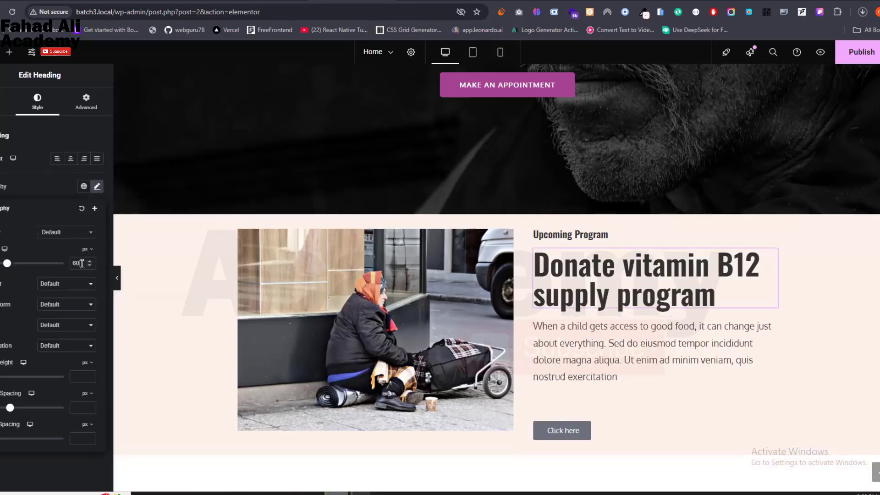
{"action": "key", "text": "Down"}
{"action": "key", "text": "Down"}
{"action": "key", "text": "Down"}
{"action": "key", "text": "Down"}
{"action": "key", "text": "Down"}
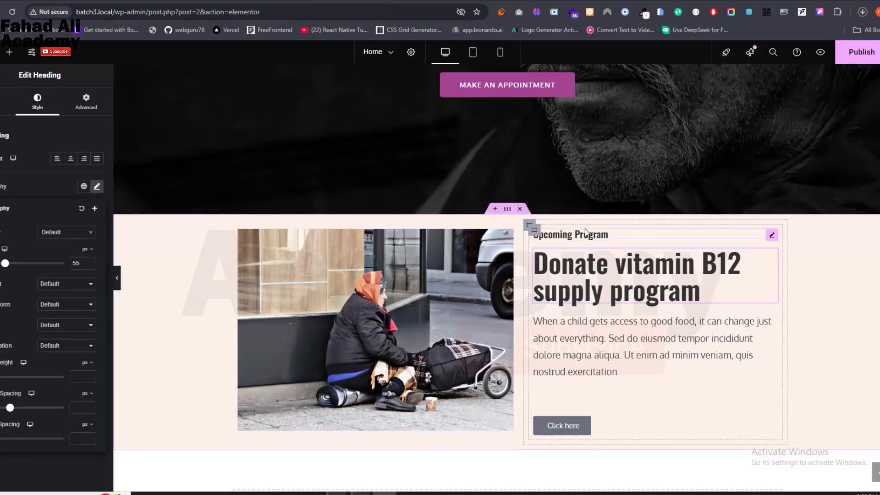
- Select the "Upcoming Program" heading, then copy the teal #65C9BB from the Charitee template's colour palette with CSS Peeper
{"action": "left_click", "coordinate": [586, 233]}
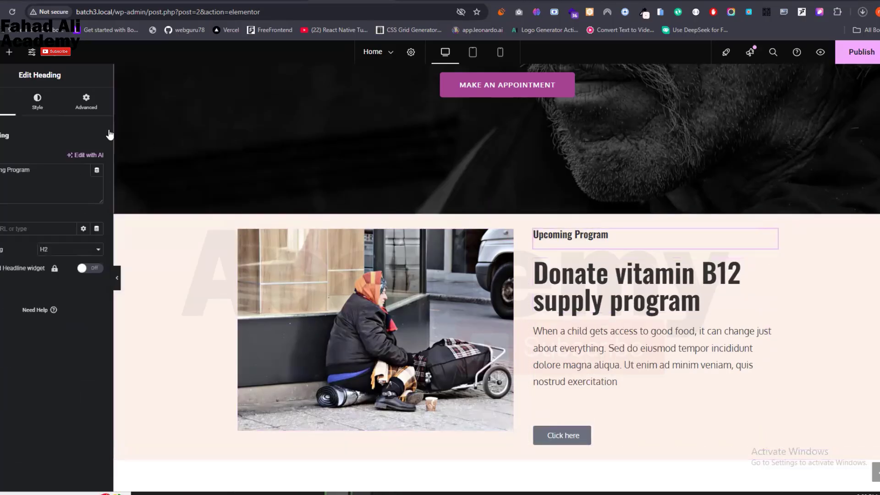
{"action": "key", "text": "ctrl+Tab"}
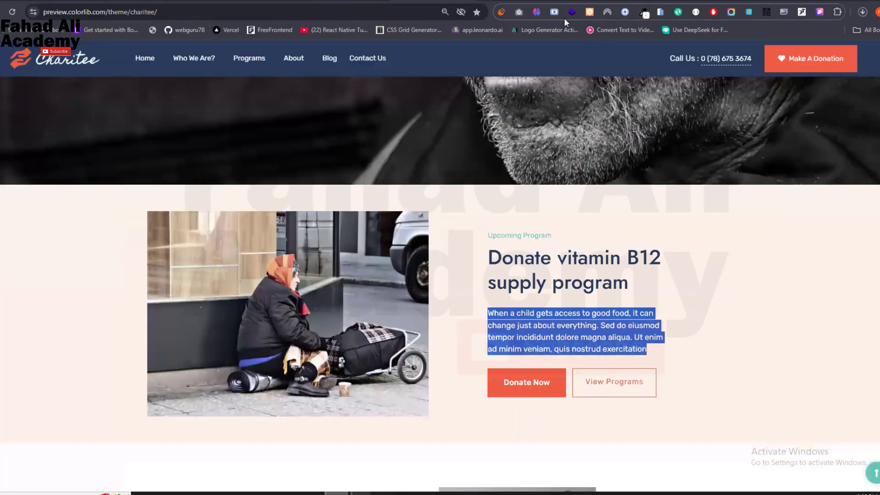
{"action": "left_click", "coordinate": [642, 16]}
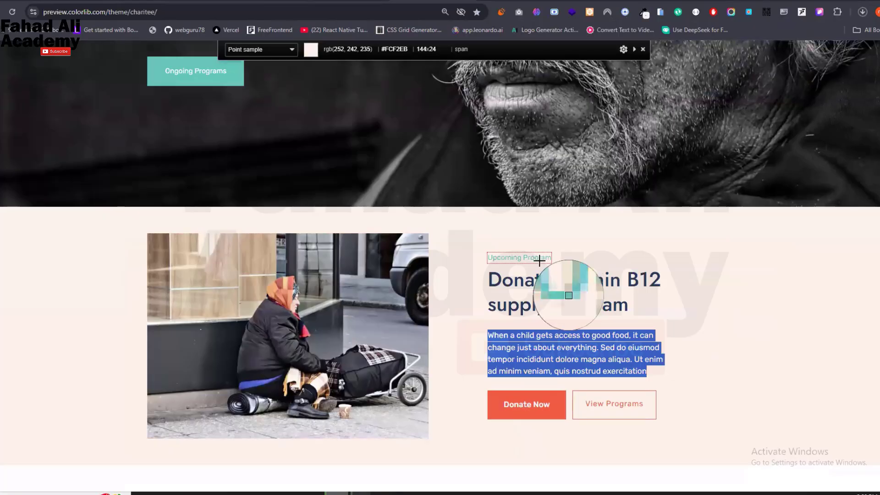
{"action": "left_click", "coordinate": [643, 49]}
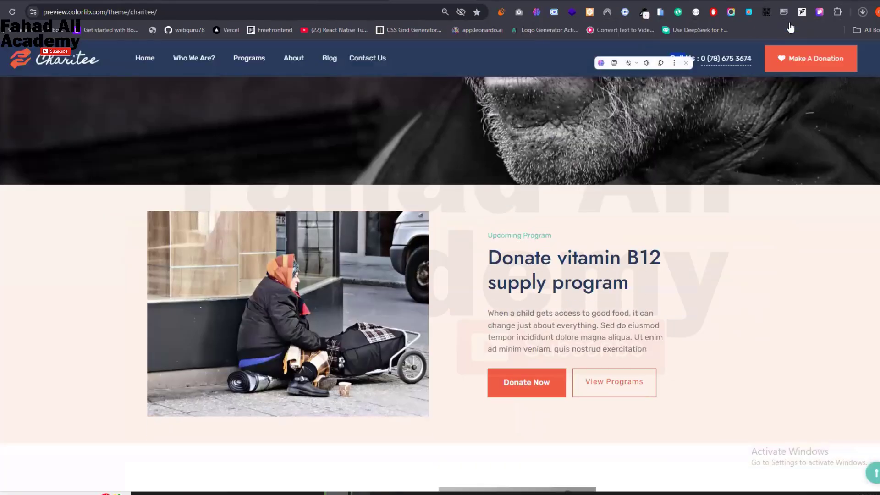
{"action": "left_click", "coordinate": [819, 13]}
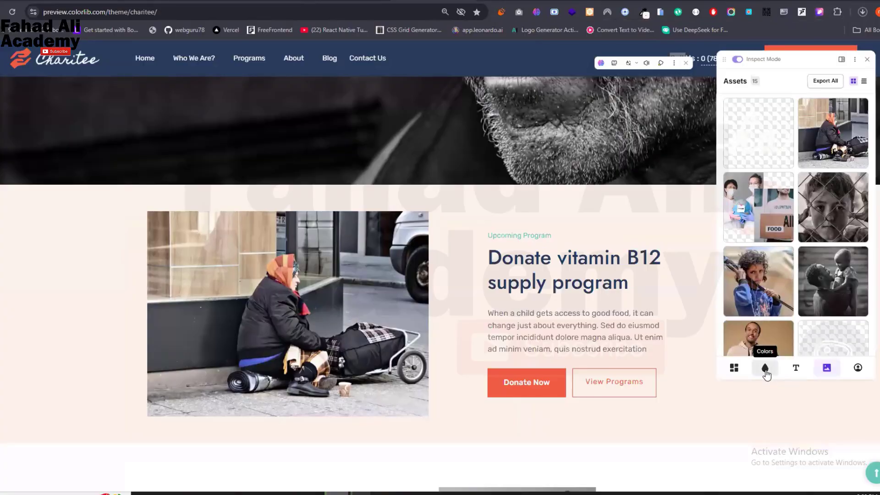
{"action": "left_click", "coordinate": [765, 368]}
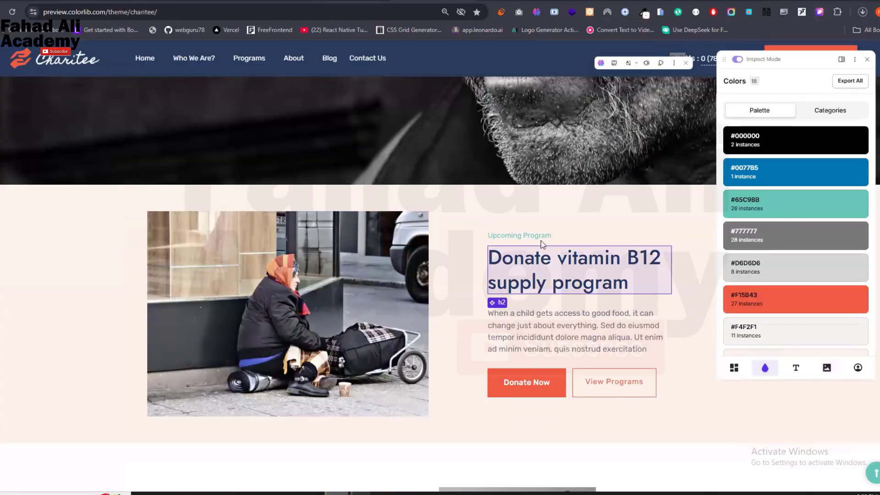
{"action": "left_click", "coordinate": [853, 204]}
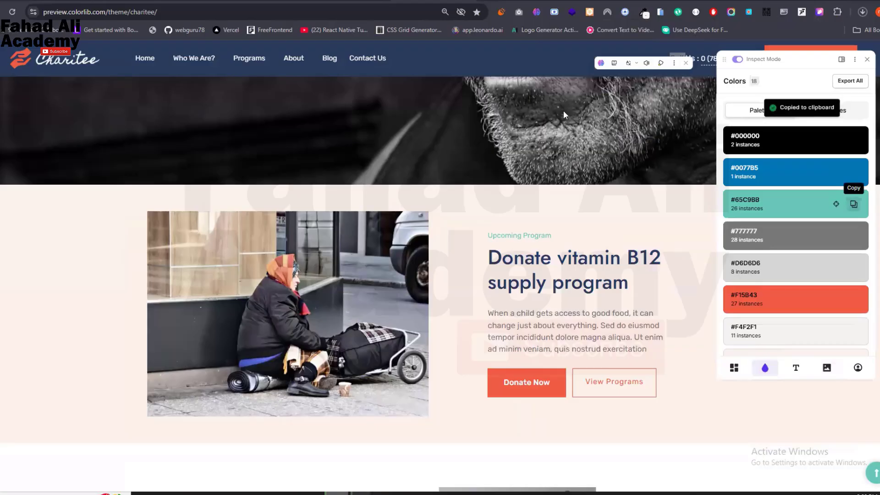
- Set the "Upcoming Program" heading's text colour to the copied #65C9BB in the Elementor page
{"action": "left_click", "coordinate": [351, 1]}
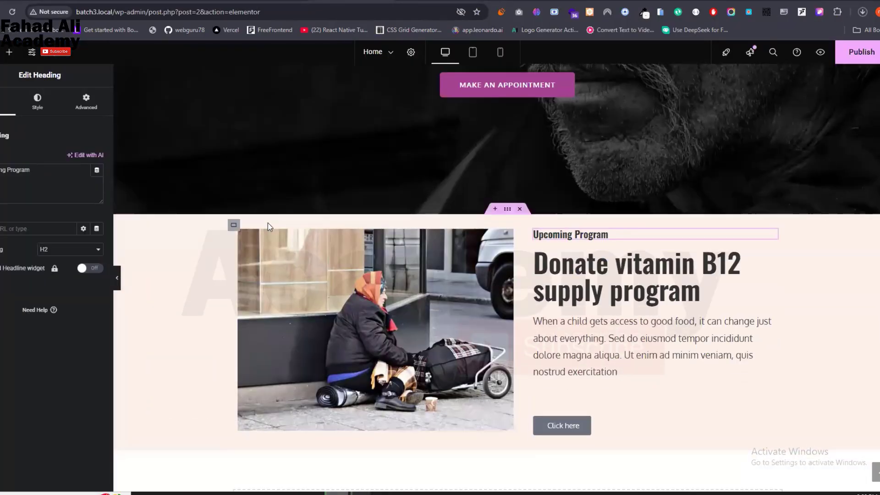
{"action": "left_click", "coordinate": [37, 104]}
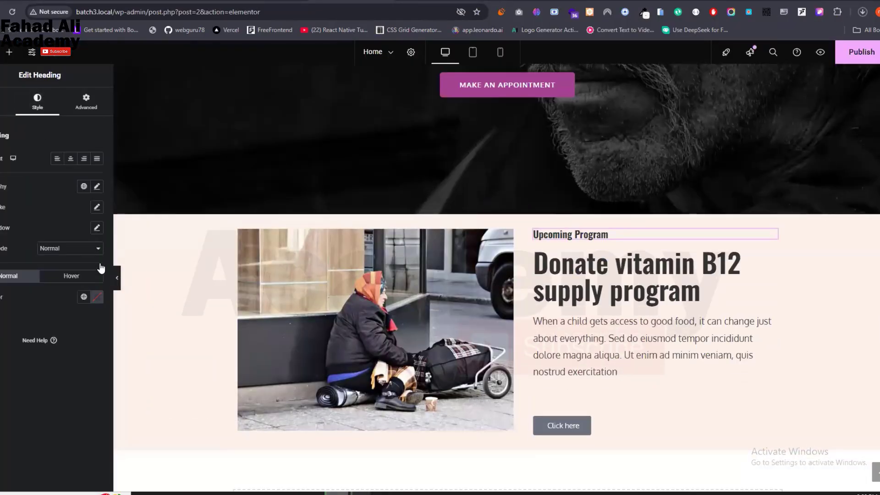
{"action": "left_click", "coordinate": [98, 297]}
{"action": "key", "text": "ctrl+v"}
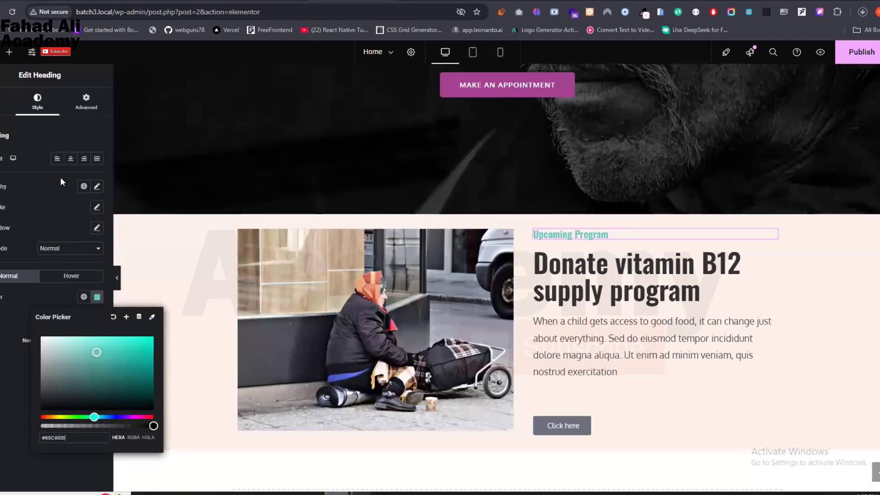
- Set the font size of the "Upcoming Program" heading to 18 px
{"action": "left_click", "coordinate": [97, 187]}
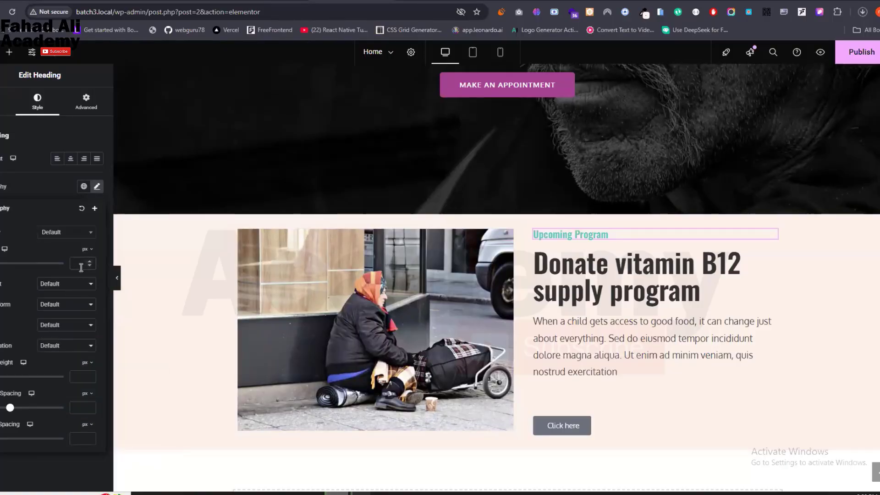
{"action": "type", "text": "20"}
{"action": "key", "text": "Down"}
{"action": "key", "text": "Down"}
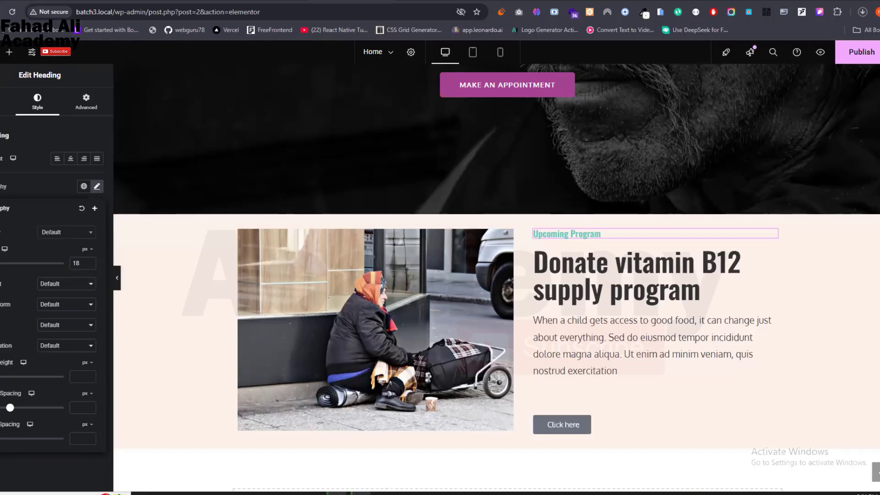
- Search the web for "color zila" in a new tab and open ColorZilla's Chrome Web Store page
{"action": "left_click", "coordinate": [818, 2]}
{"action": "key", "text": "ctrl+t"}
{"action": "type", "text": "color"}
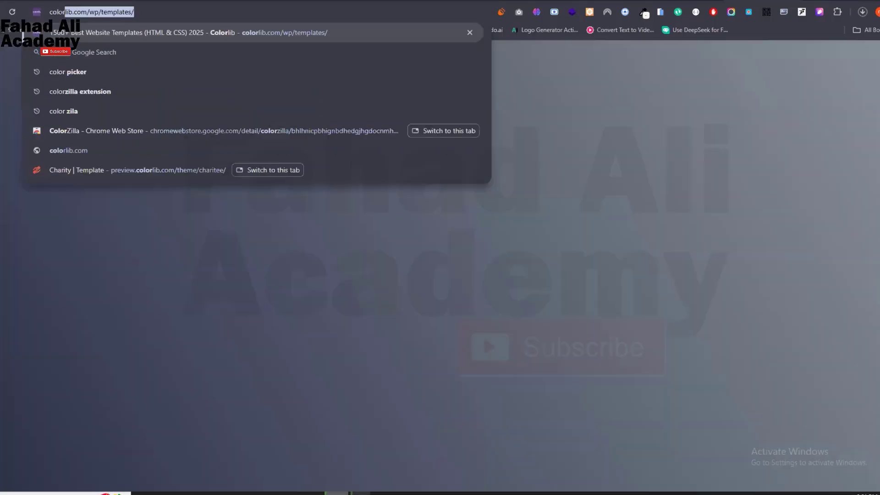
{"action": "type", "text": " zila"}
{"action": "key", "text": "Return"}
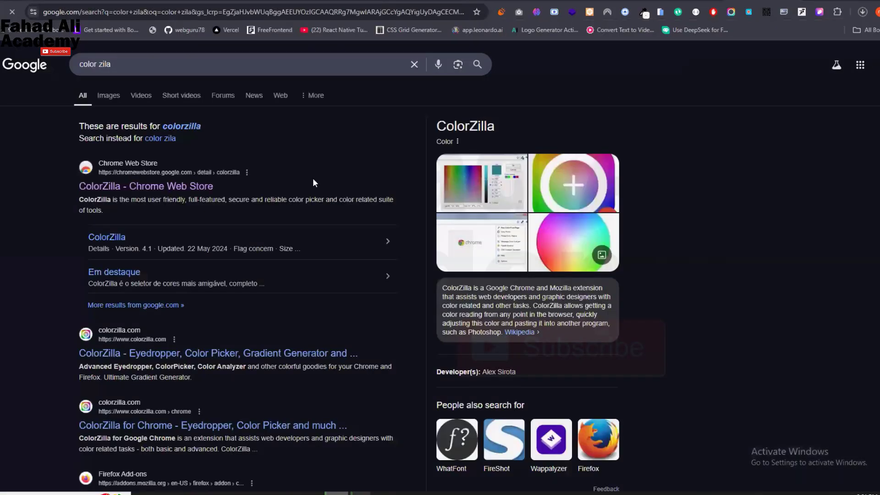
{"action": "left_click", "coordinate": [148, 185]}
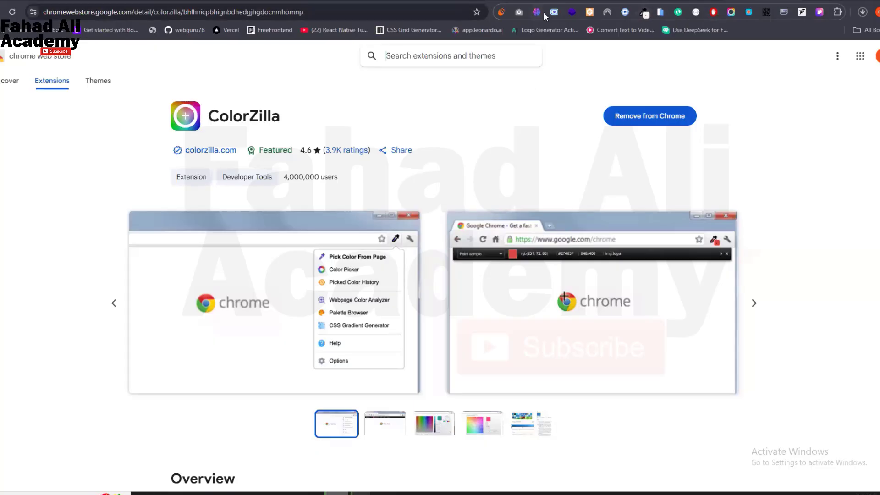
- Unpin the ColorZilla extension from the browser toolbar and pin it again
{"action": "left_click", "coordinate": [837, 14]}
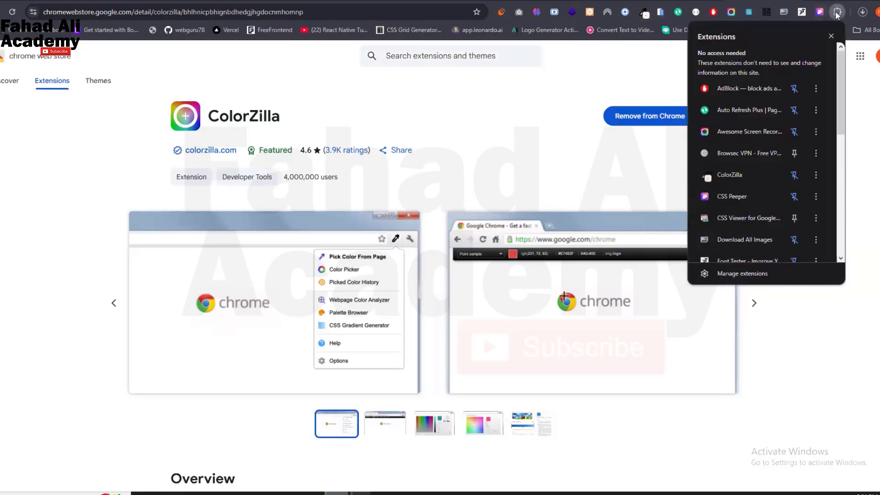
{"action": "left_click", "coordinate": [795, 176]}
{"action": "left_click", "coordinate": [858, 77]}
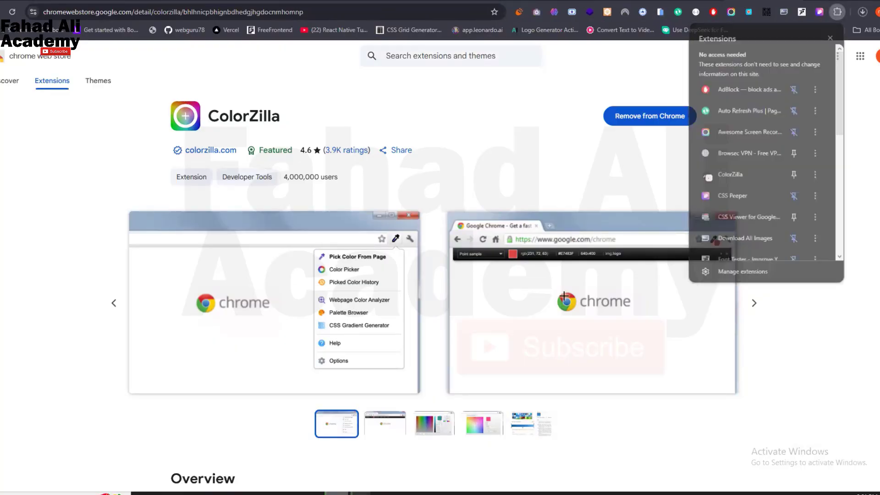
{"action": "left_click", "coordinate": [837, 15]}
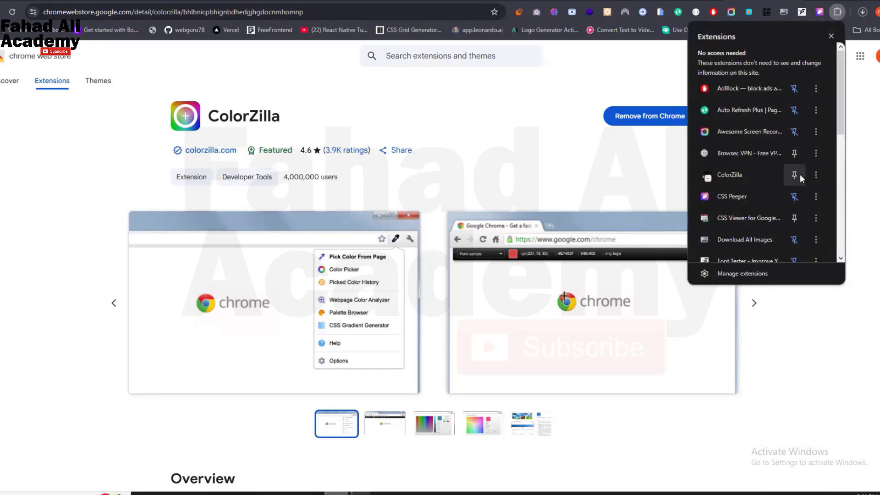
{"action": "left_click", "coordinate": [795, 175]}
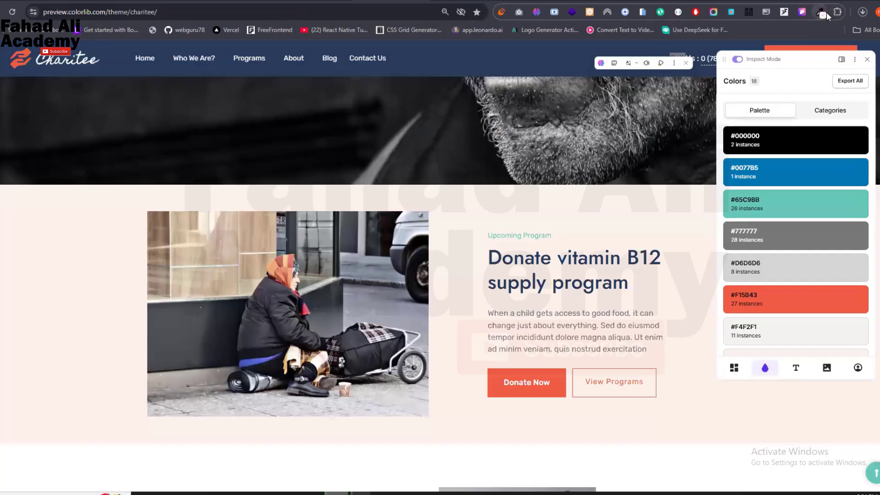
- Sample the grey #9C9C9C from the Charitee template's hero photo with ColorZilla's page colour picker
{"action": "left_click", "coordinate": [822, 12]}
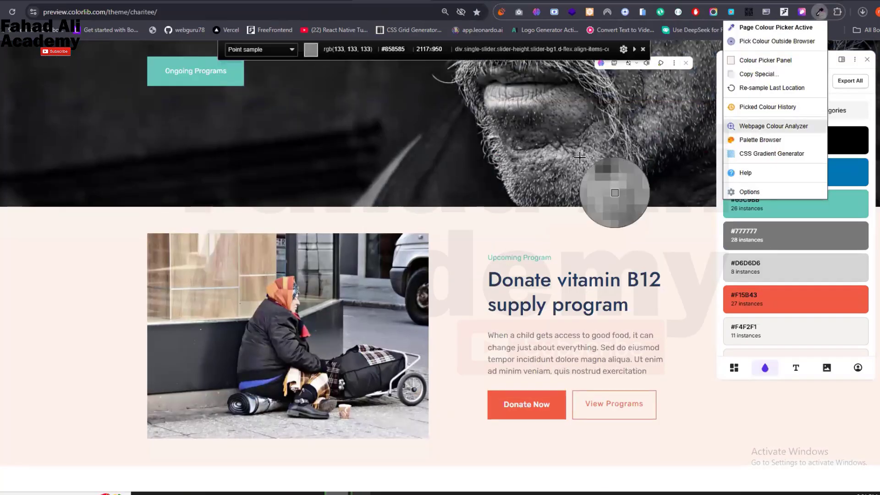
{"action": "left_click", "coordinate": [580, 158]}
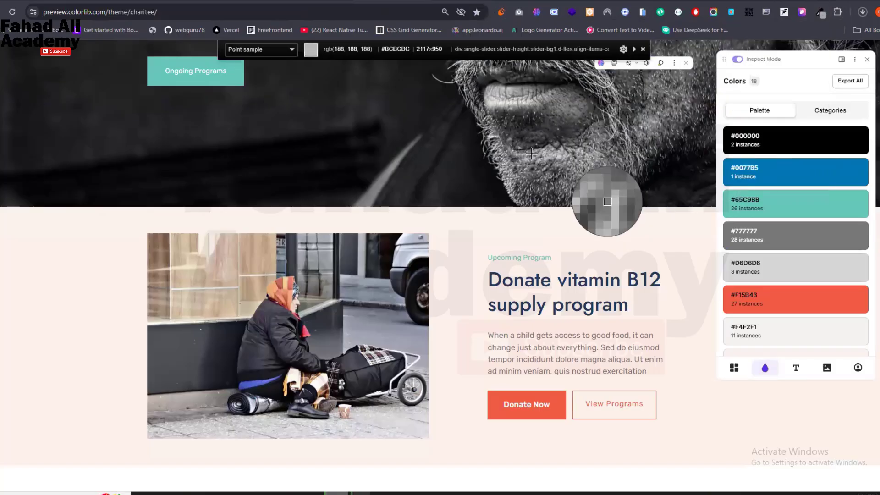
{"action": "left_click", "coordinate": [517, 94]}
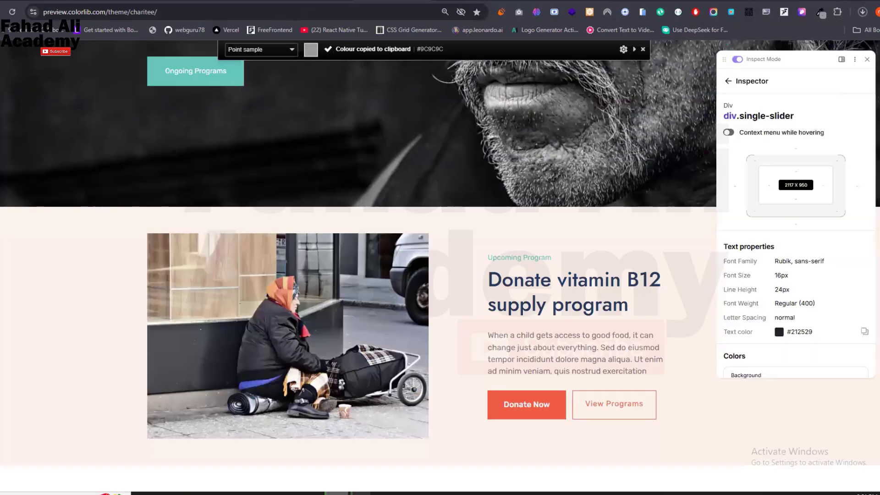